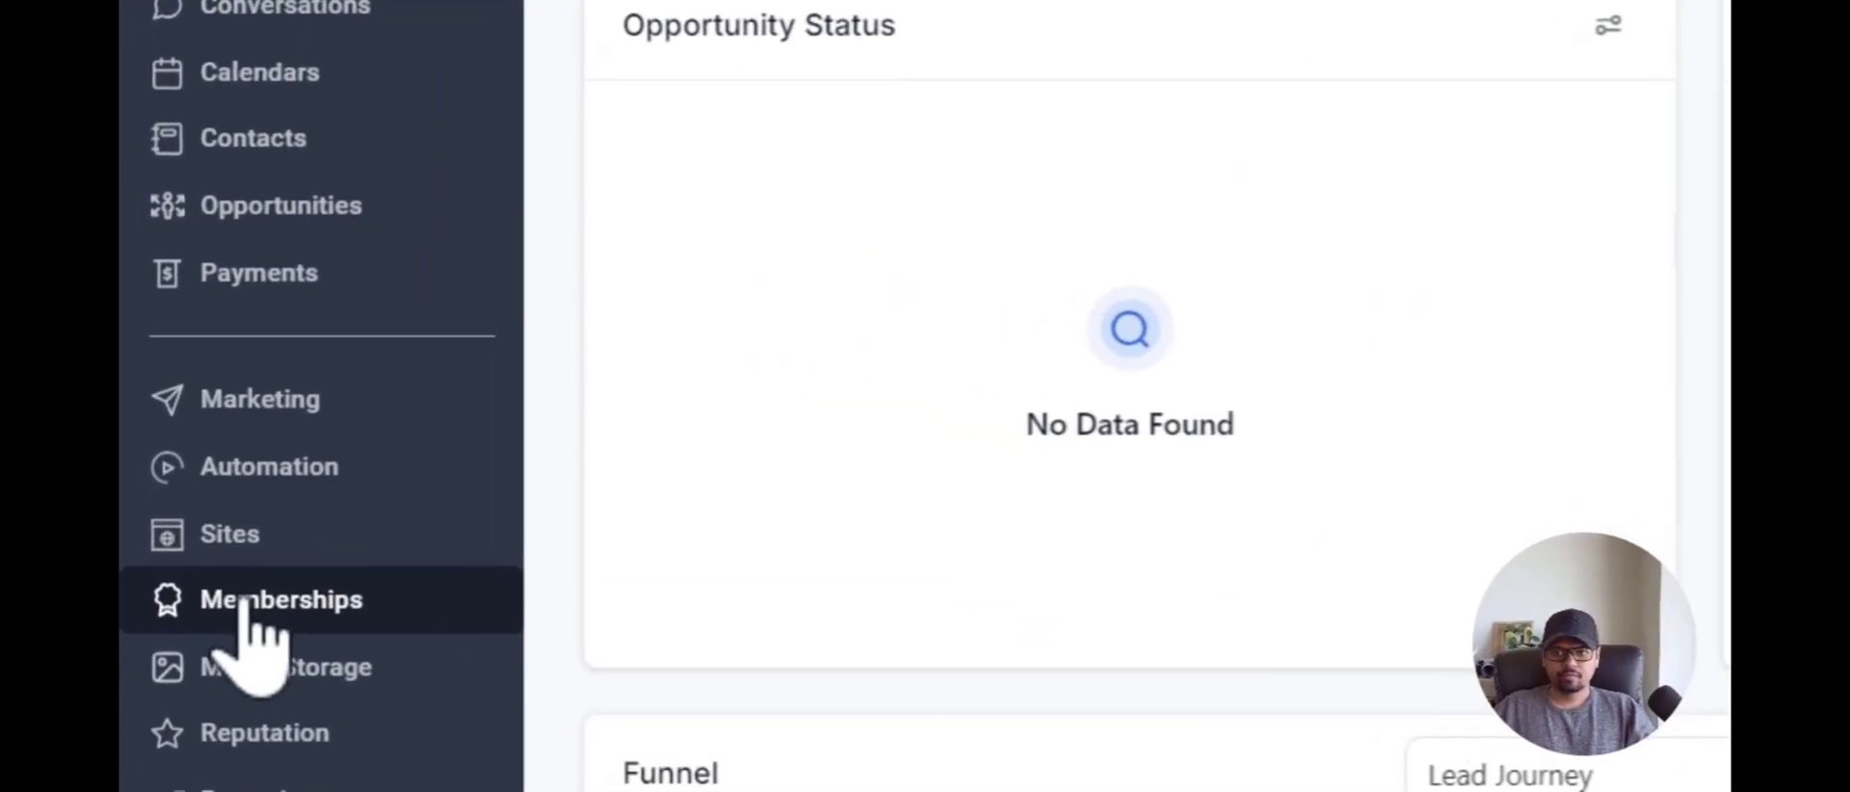
# Step: Open the Community Groups list under Memberships
pyautogui.click(243, 602)
pyautogui.moveTo(1005, 69)
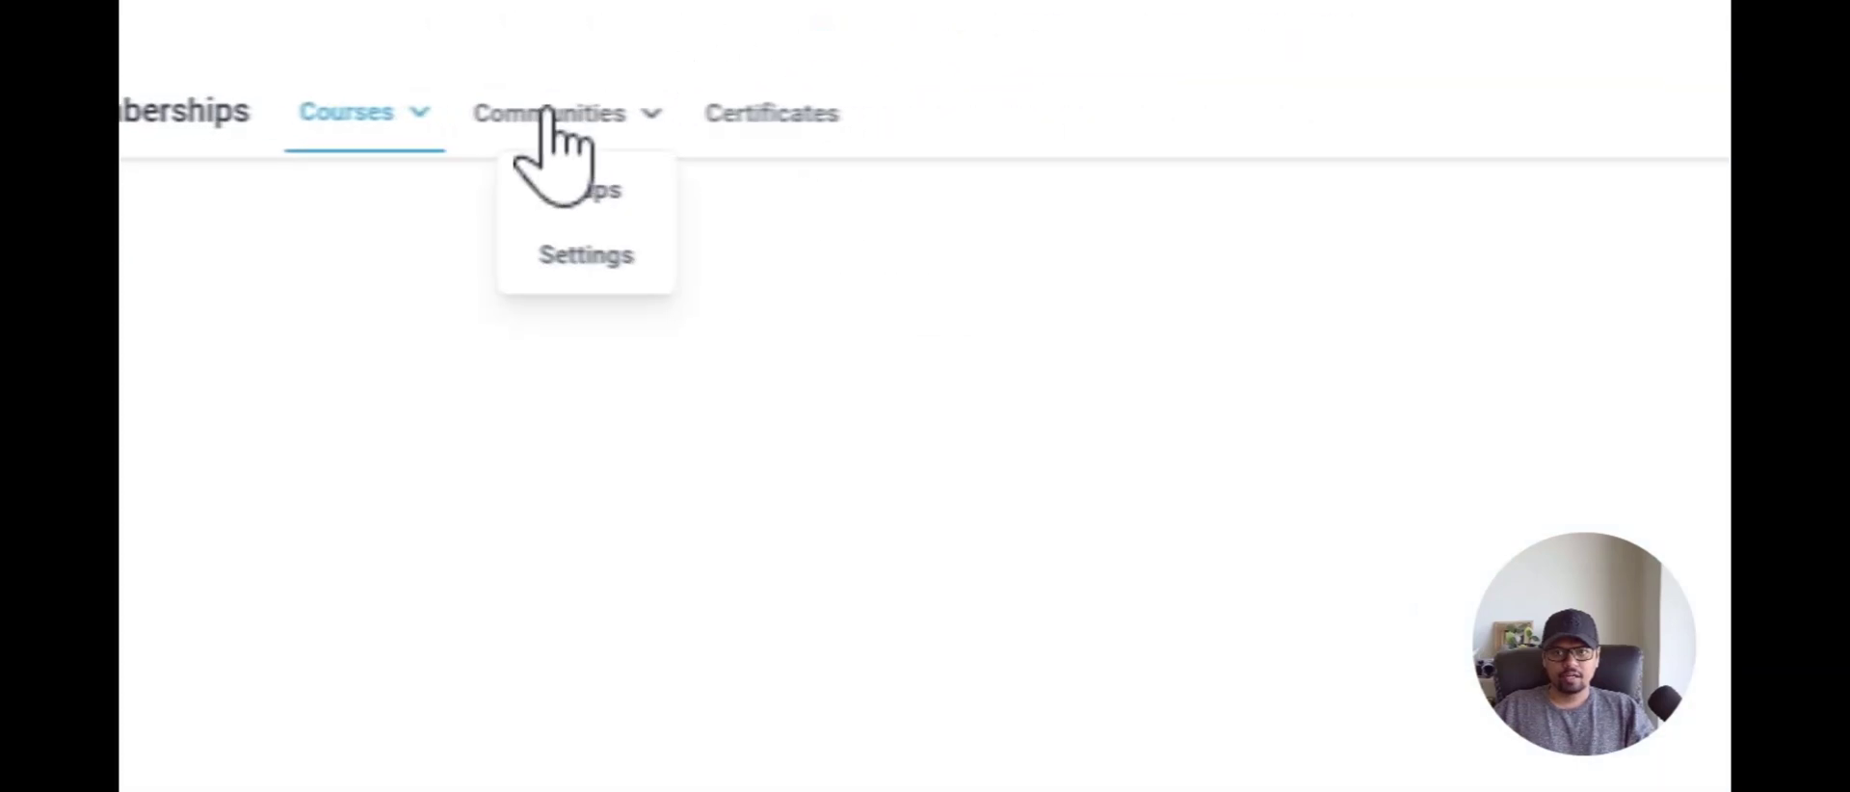
pyautogui.click(1104, 196)
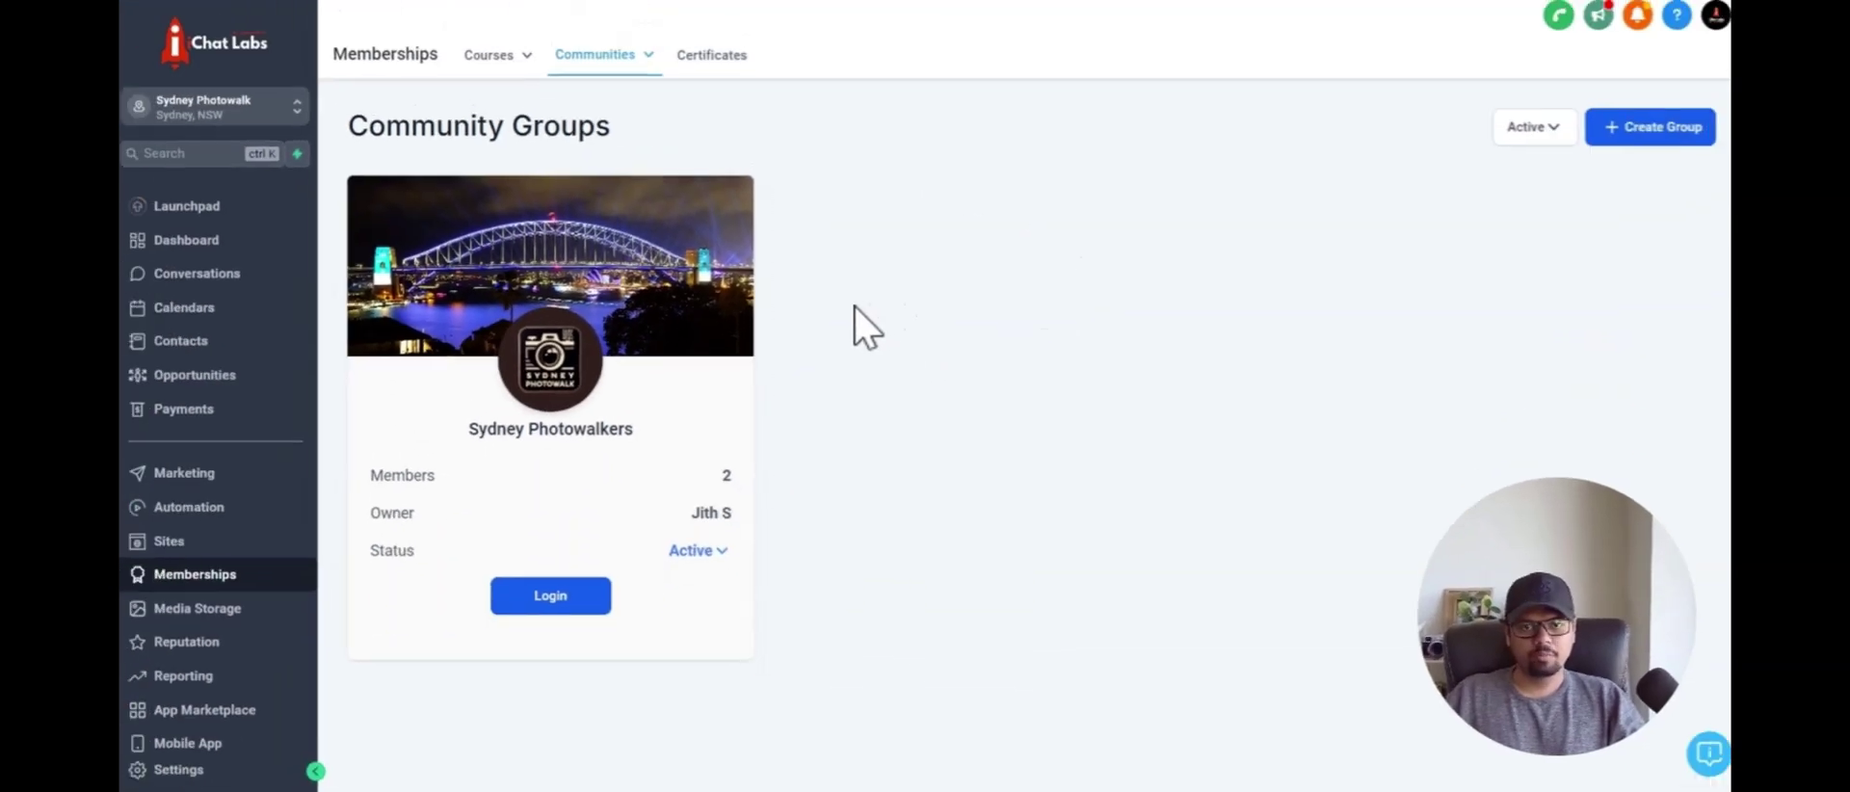
# Step: Look over the new-group form, then return to the Sydney Photowalkers groups list
pyautogui.click(1631, 141)
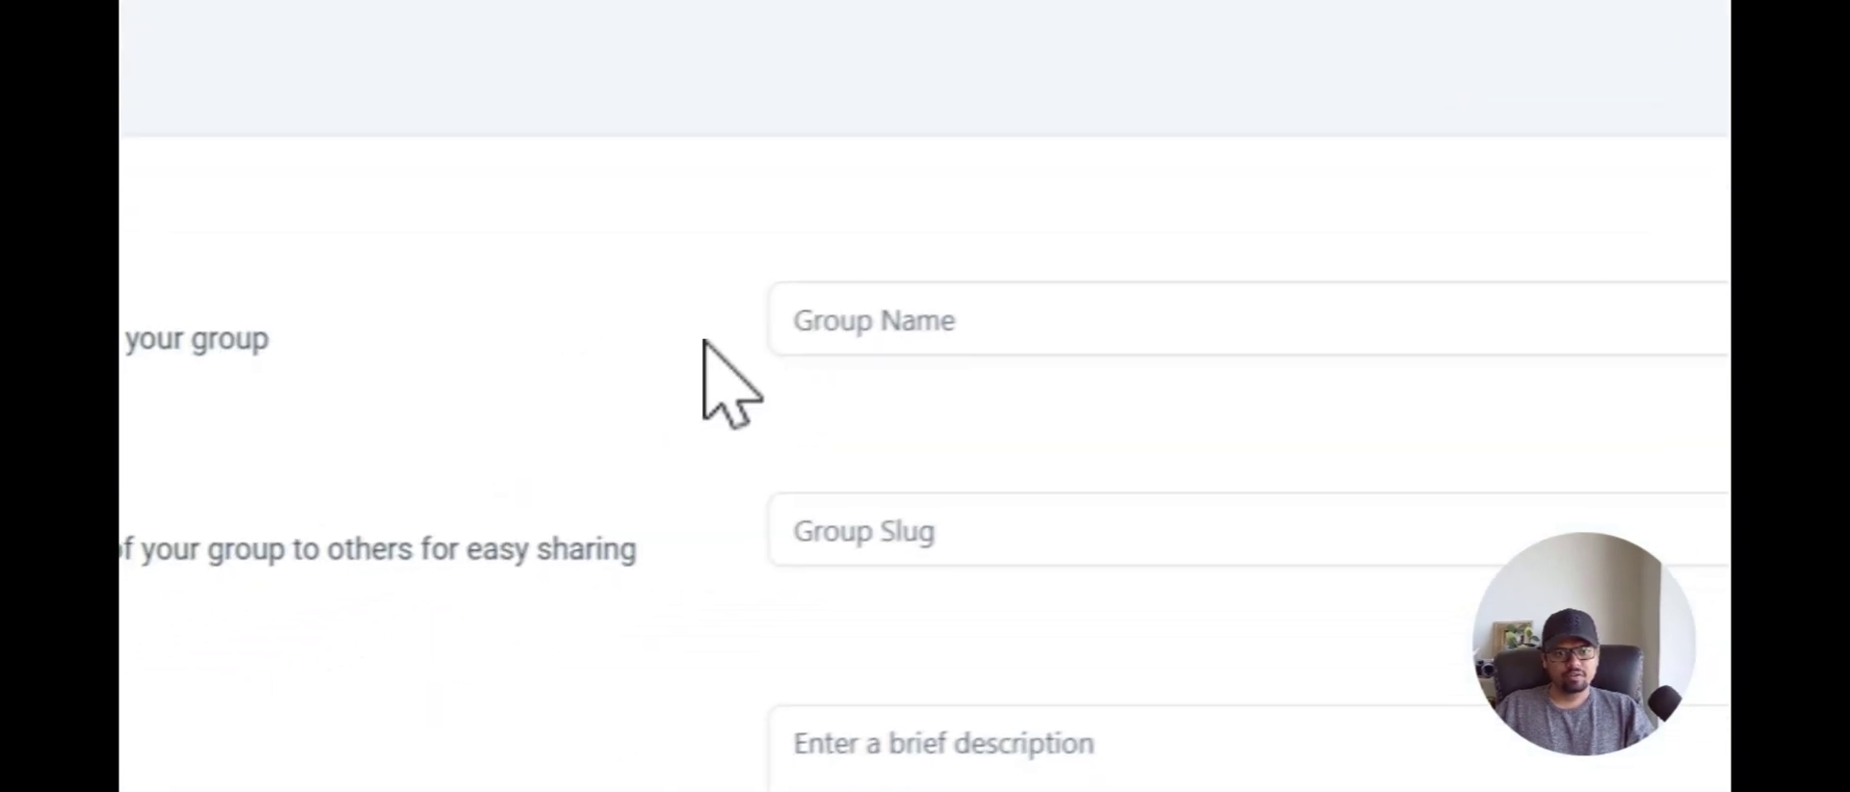
pyautogui.click(930, 416)
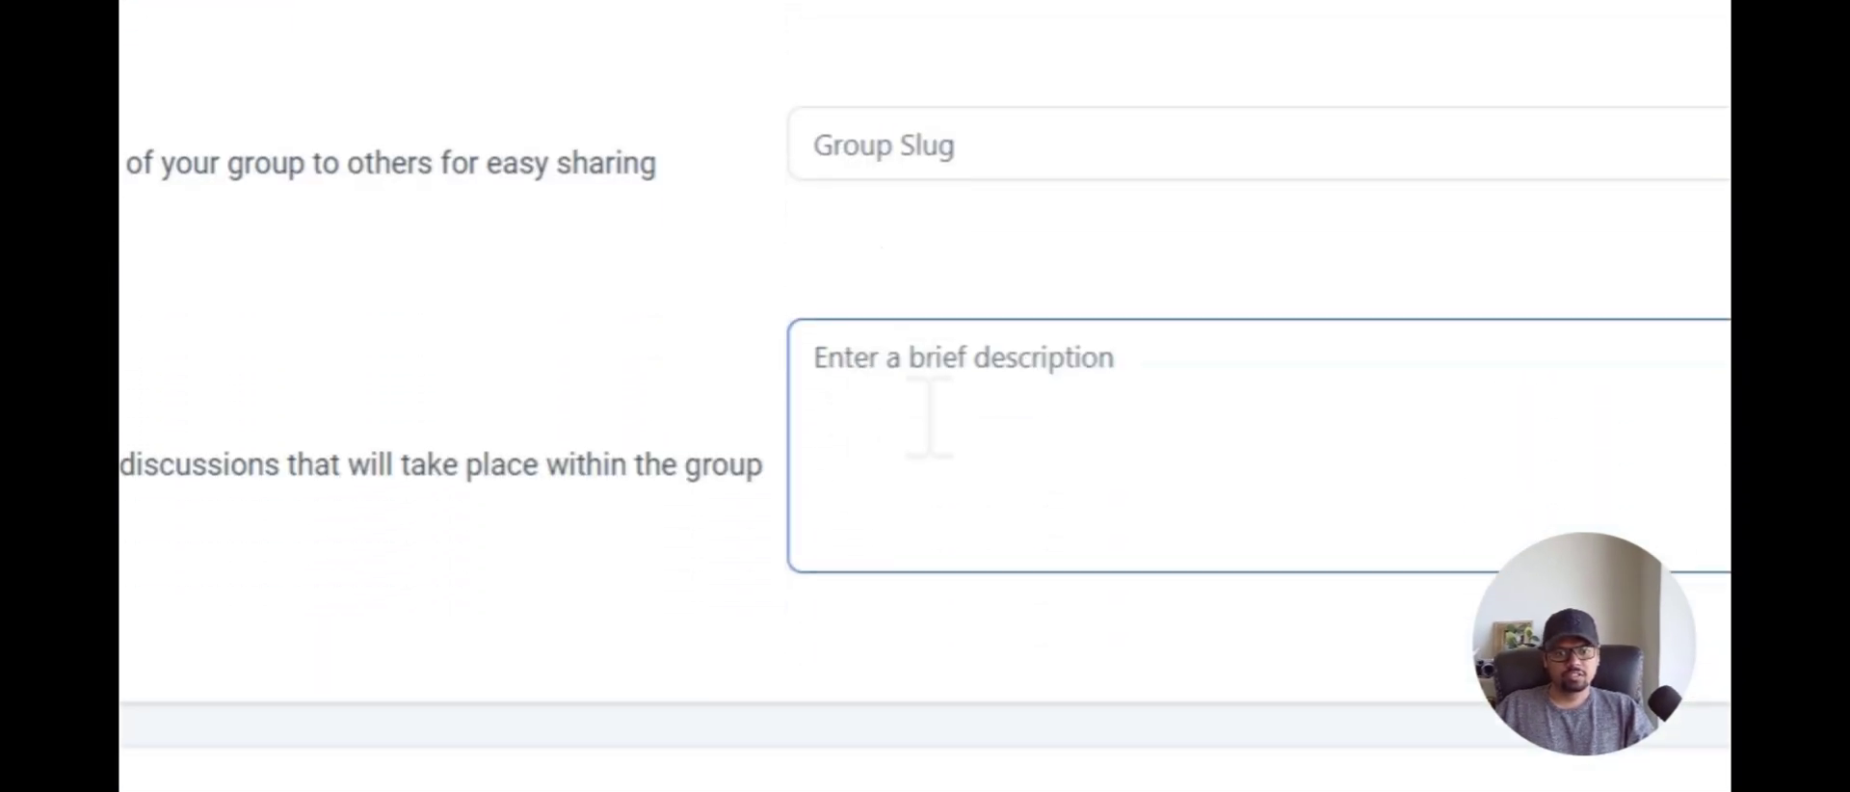
pyautogui.scroll(-10, 929, 416)
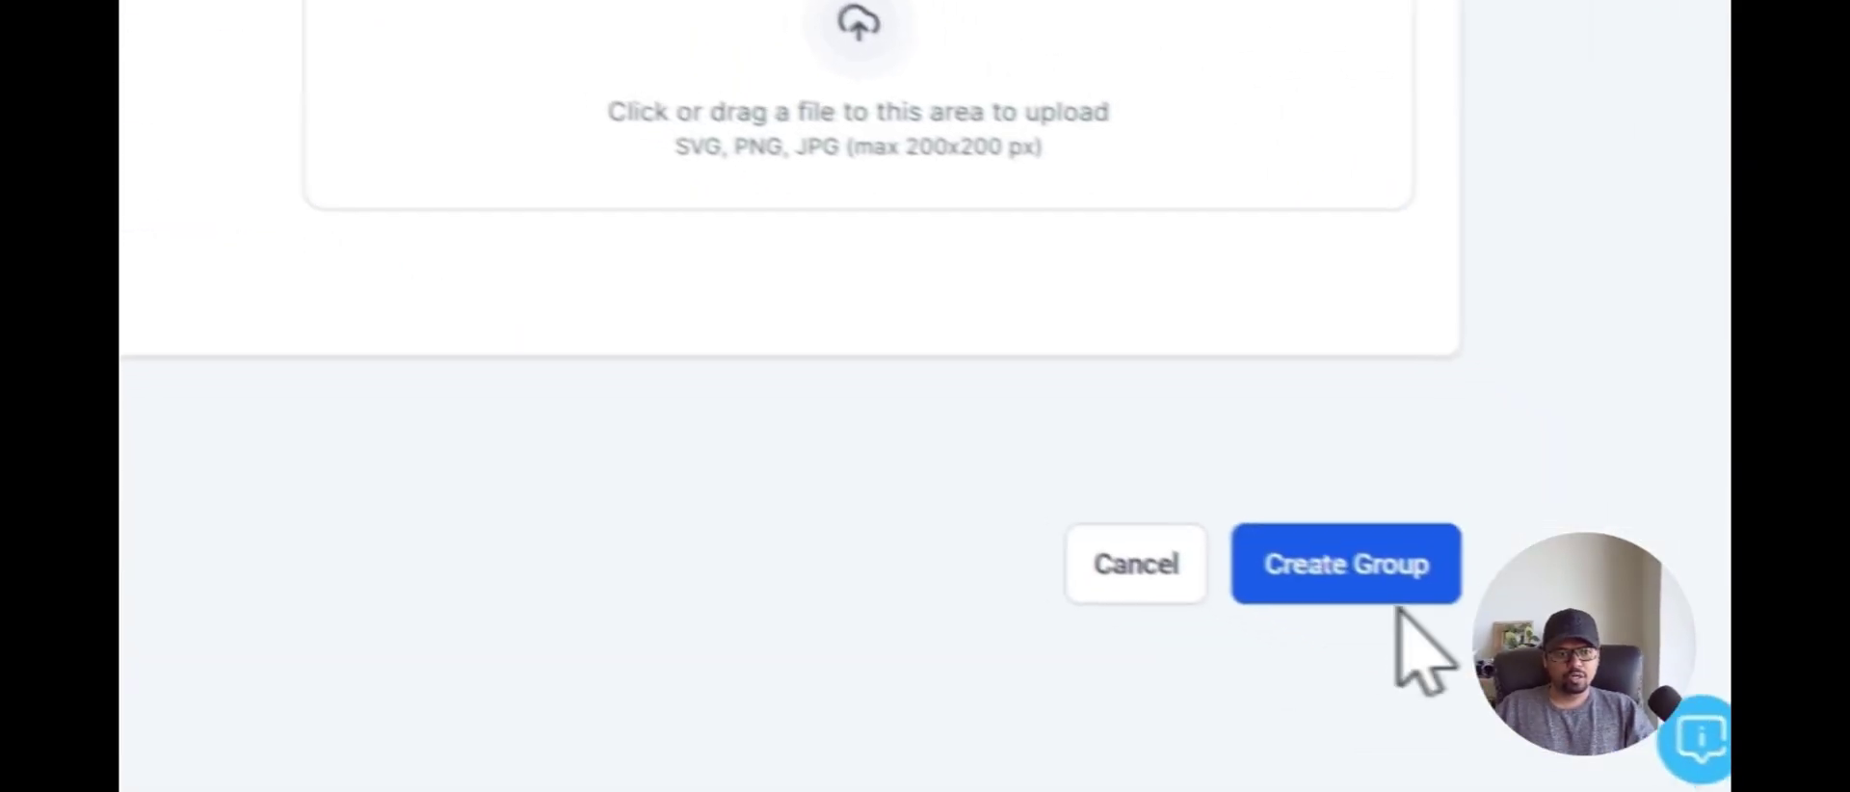
pyautogui.scroll(3, 826, 157)
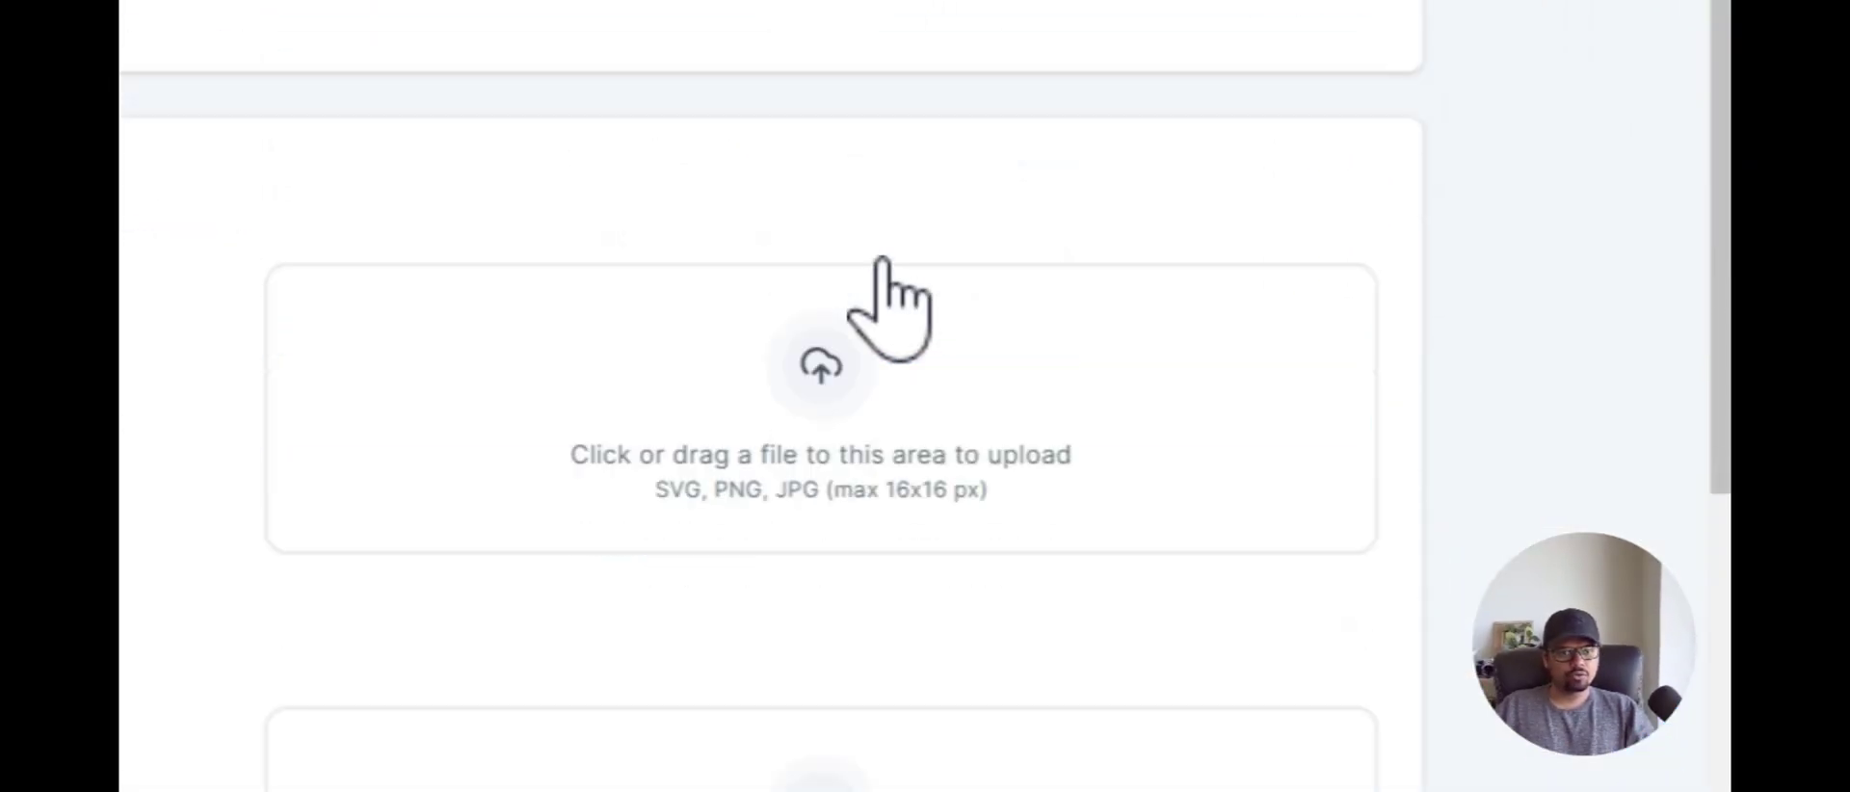
pyautogui.scroll(10, 881, 289)
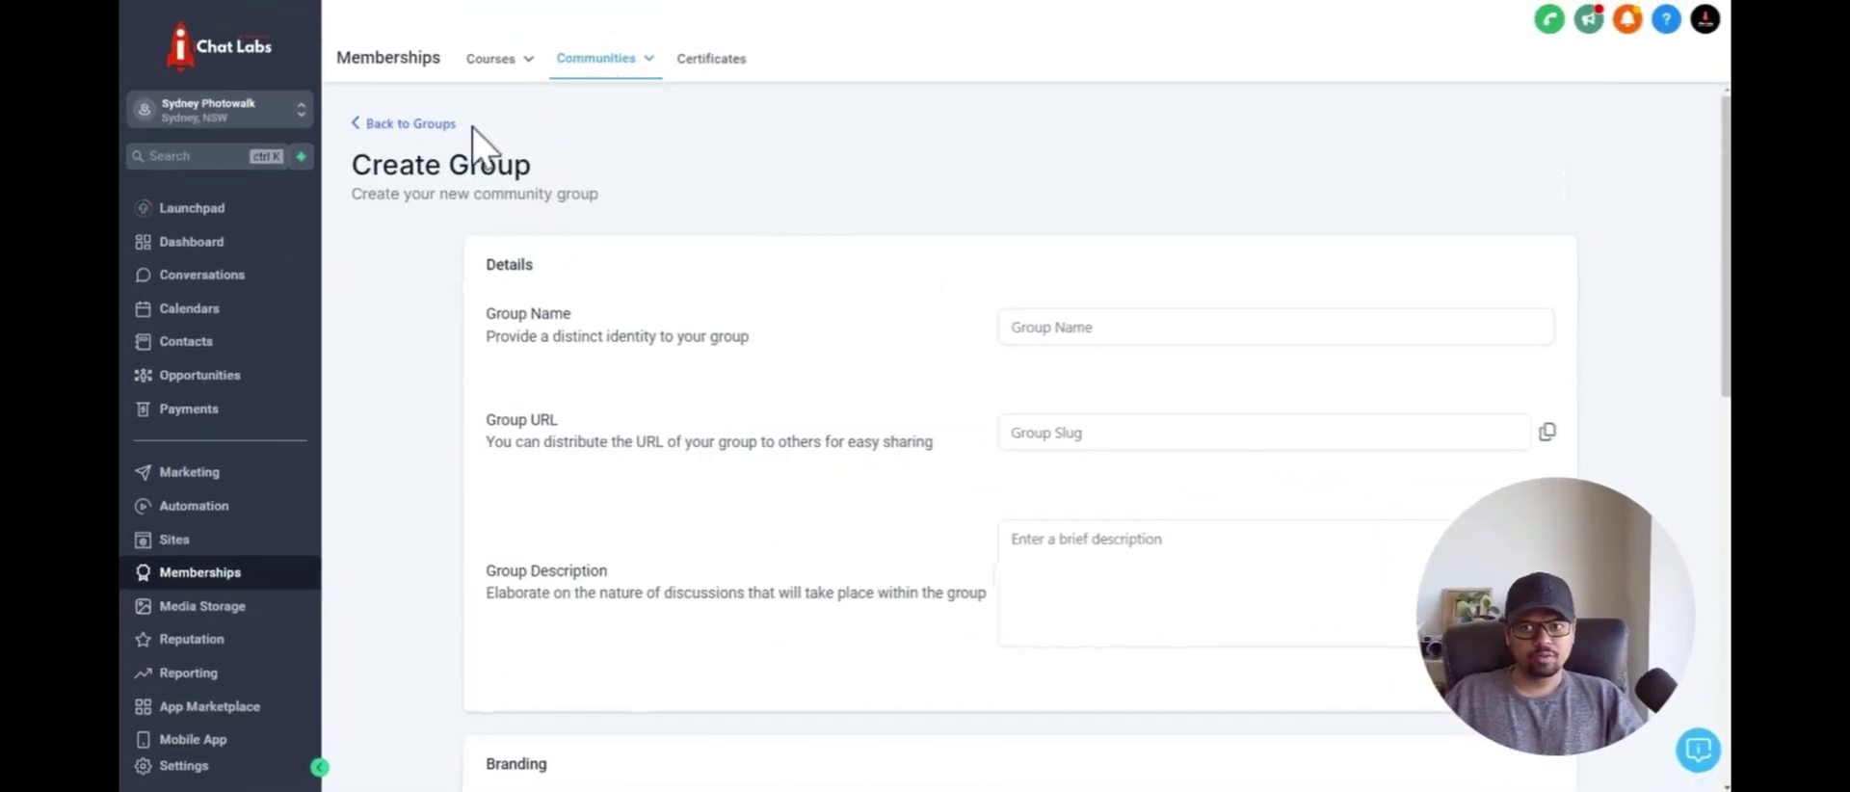
pyautogui.click(401, 125)
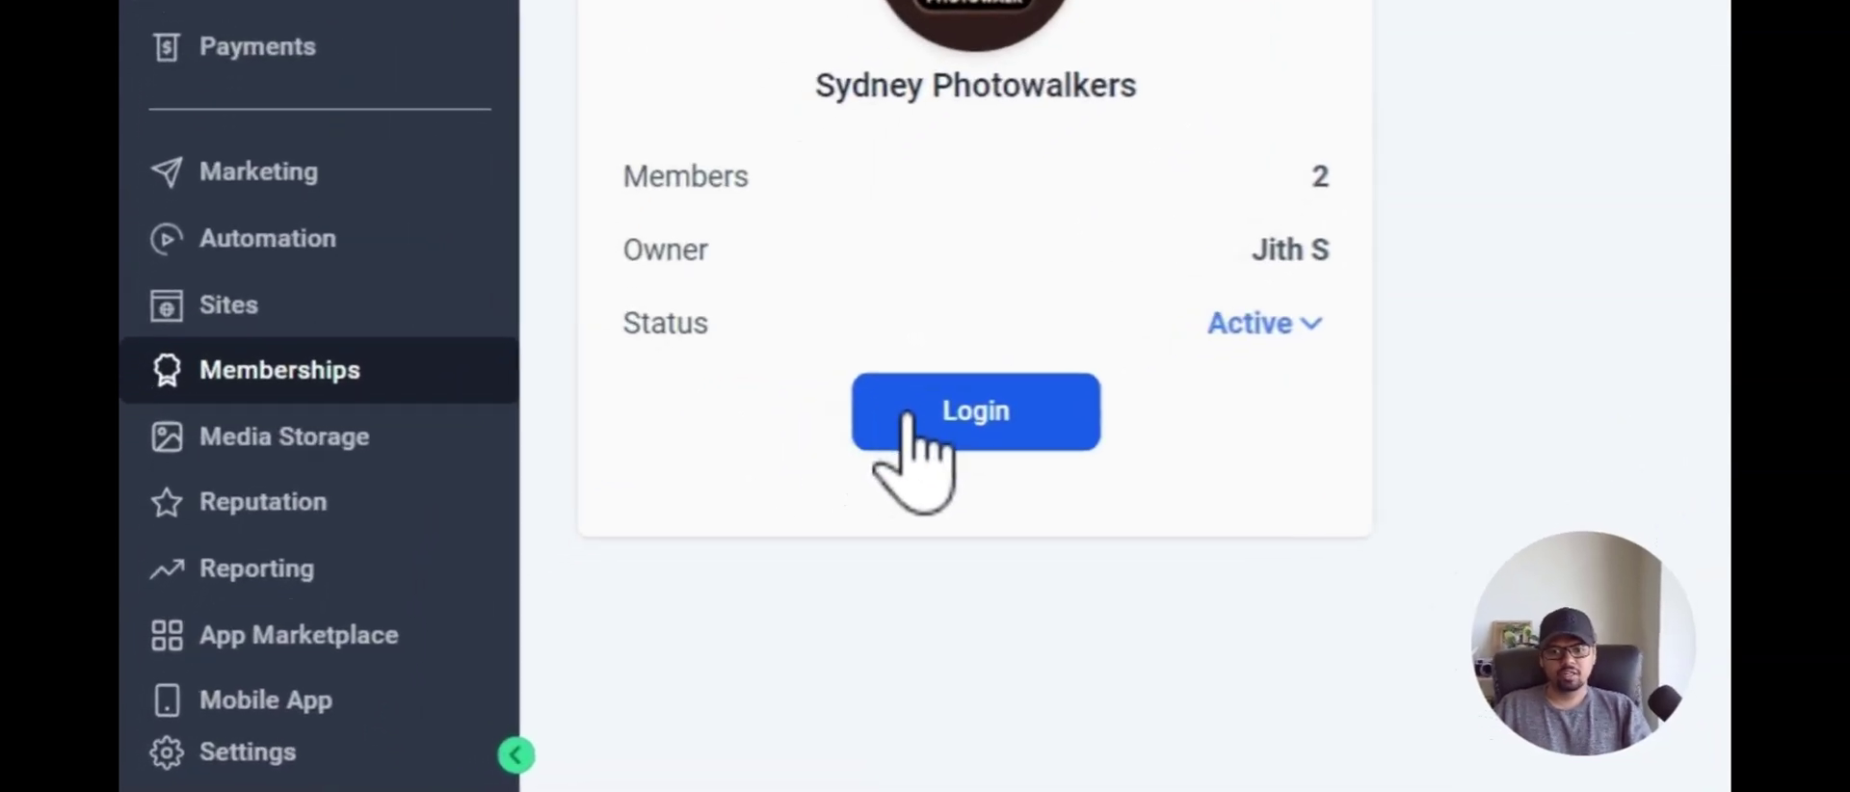
# Step: Log into the Sydney Photowalkers community from its group card and browse its home profile page
pyautogui.click(520, 592)
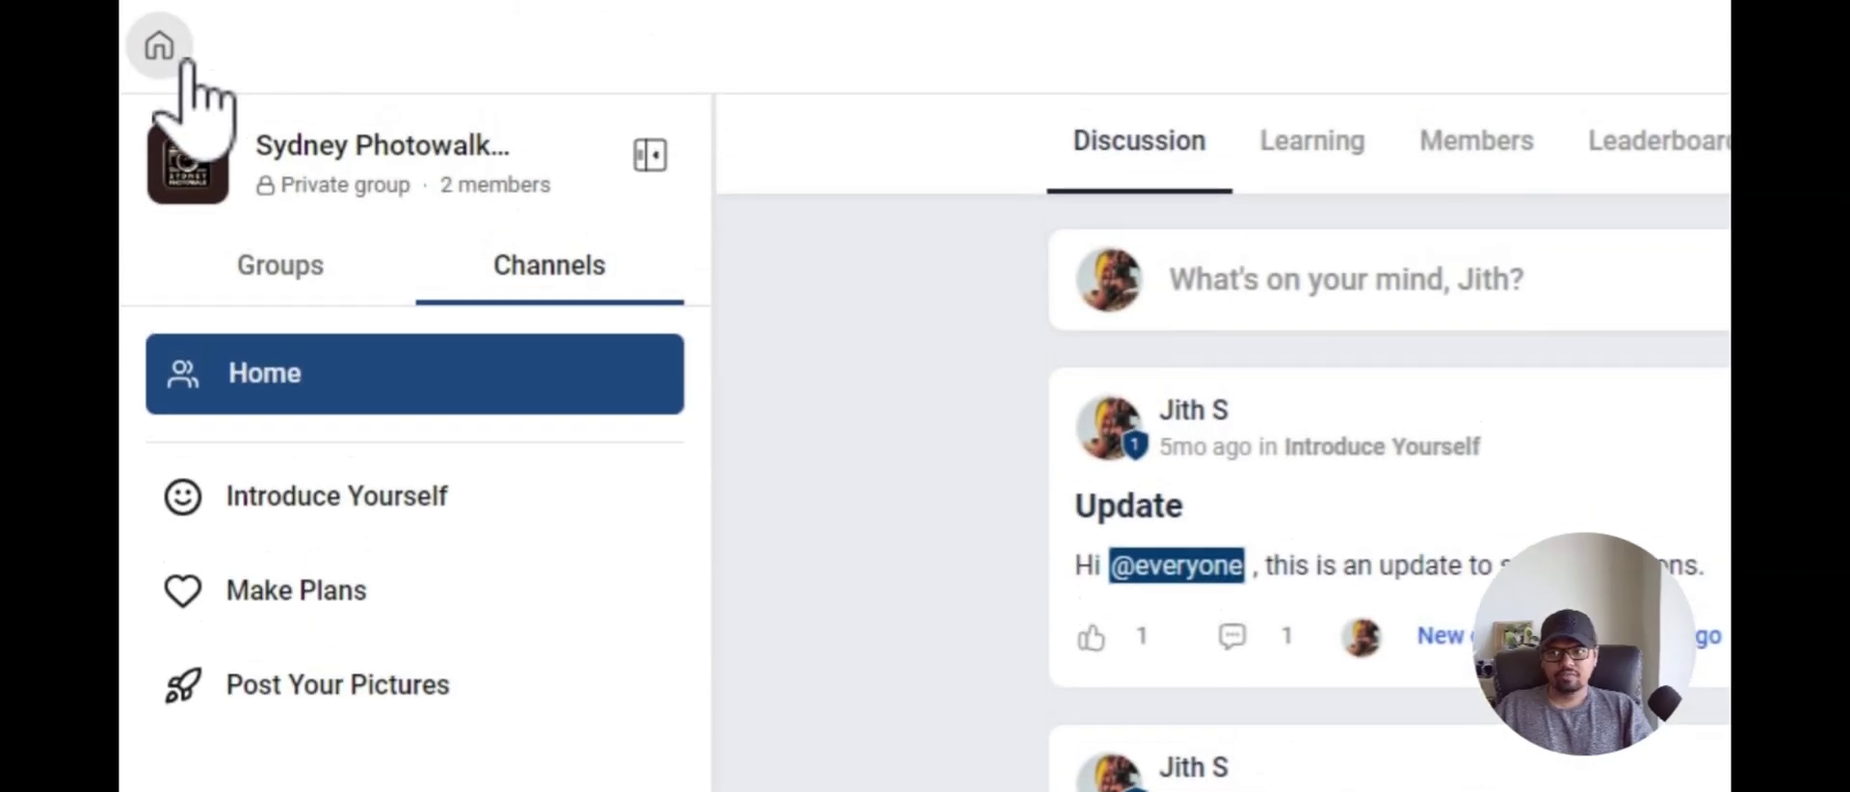
pyautogui.click(159, 47)
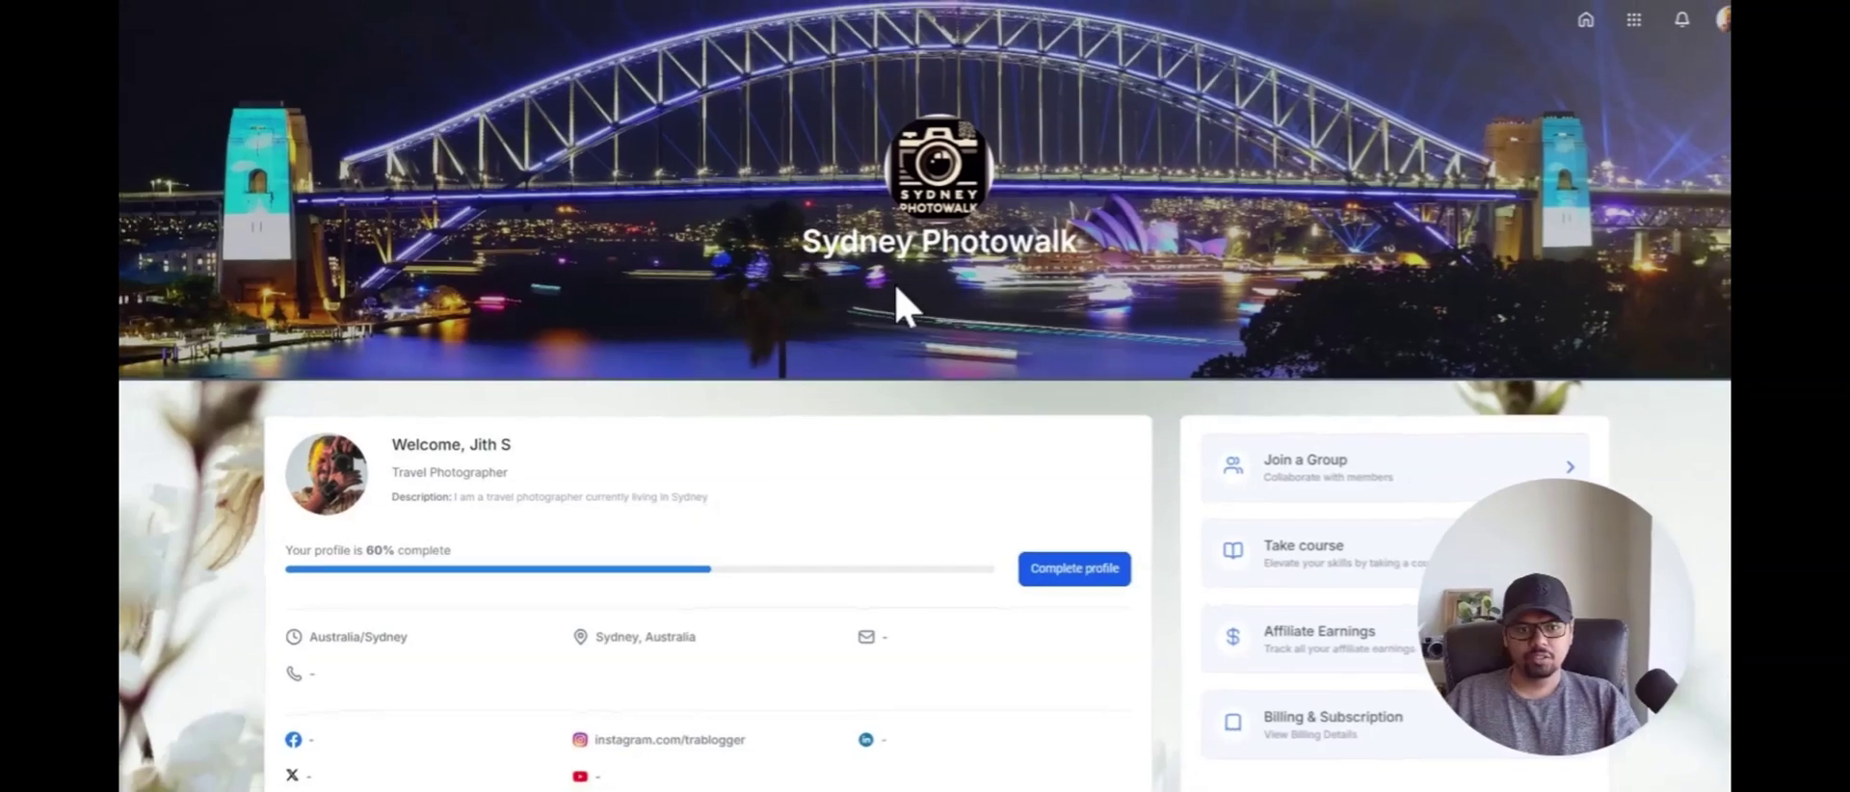
pyautogui.scroll(-4, 896, 298)
pyautogui.scroll(1, 1356, 357)
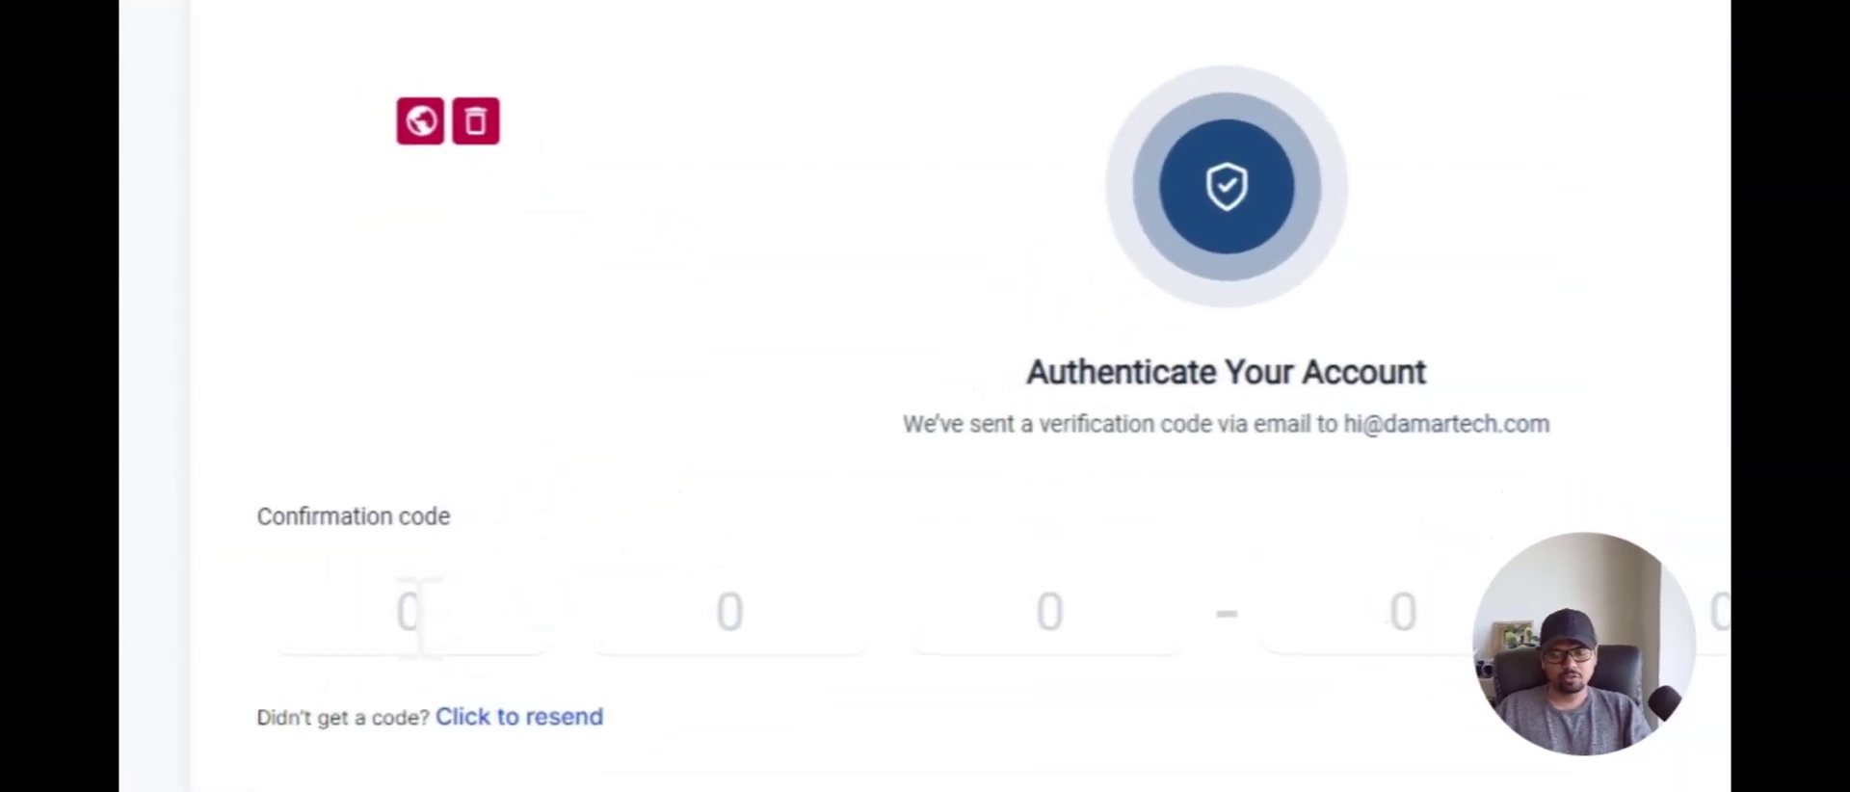
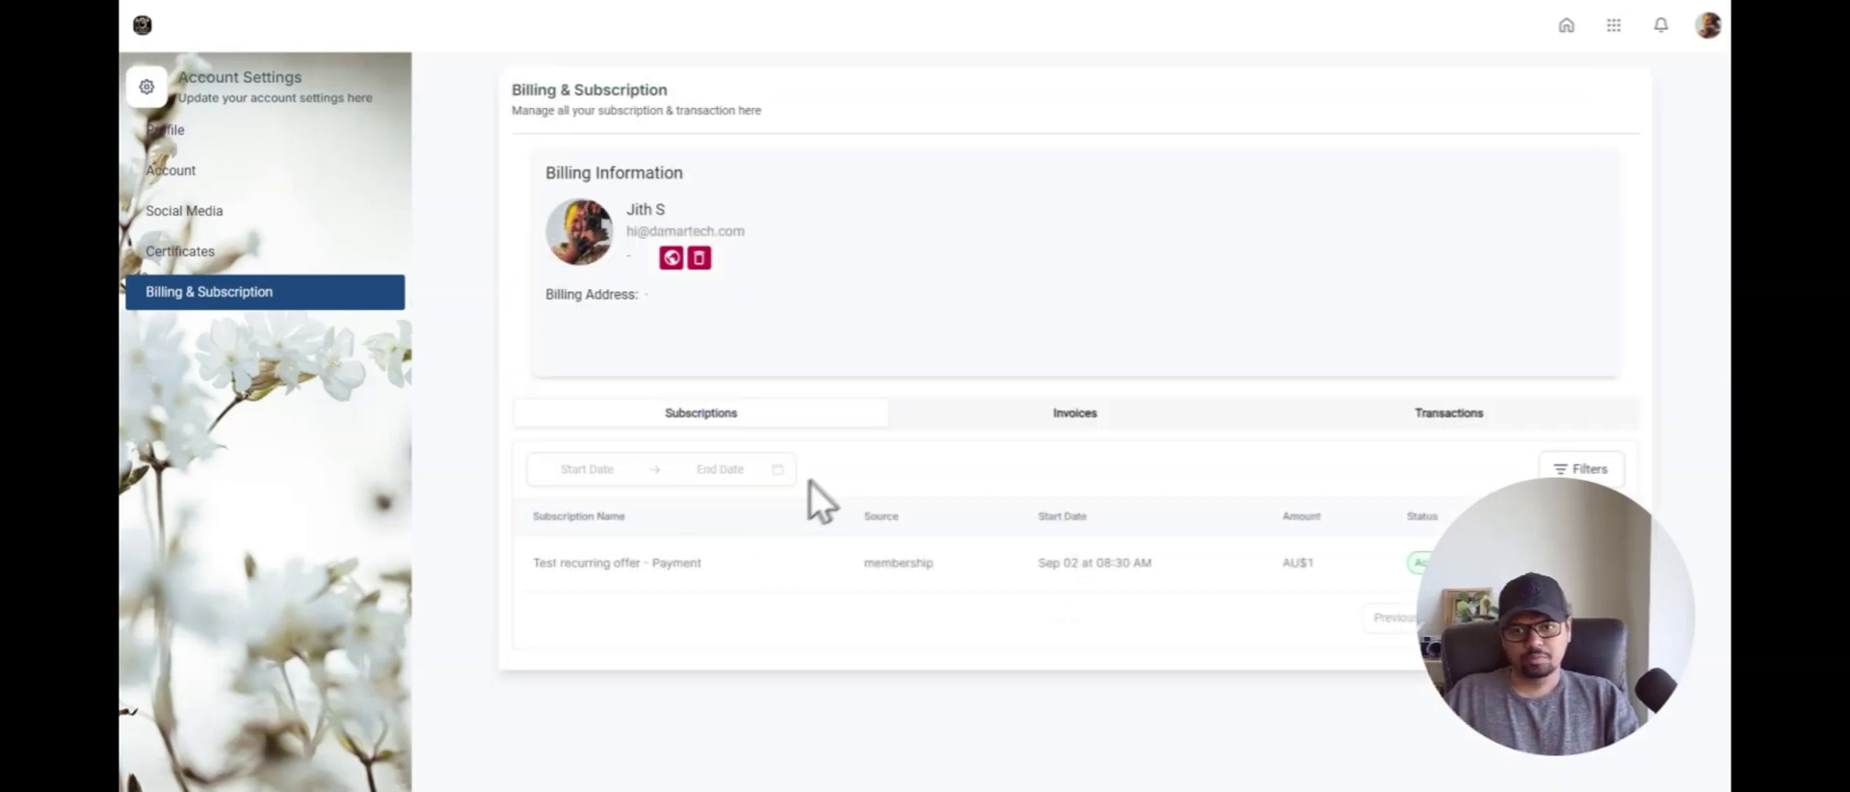
# Step: Enter the emailed verification code and review the account's invoices and transactions
pyautogui.click(1046, 417)
pyautogui.click(1417, 418)
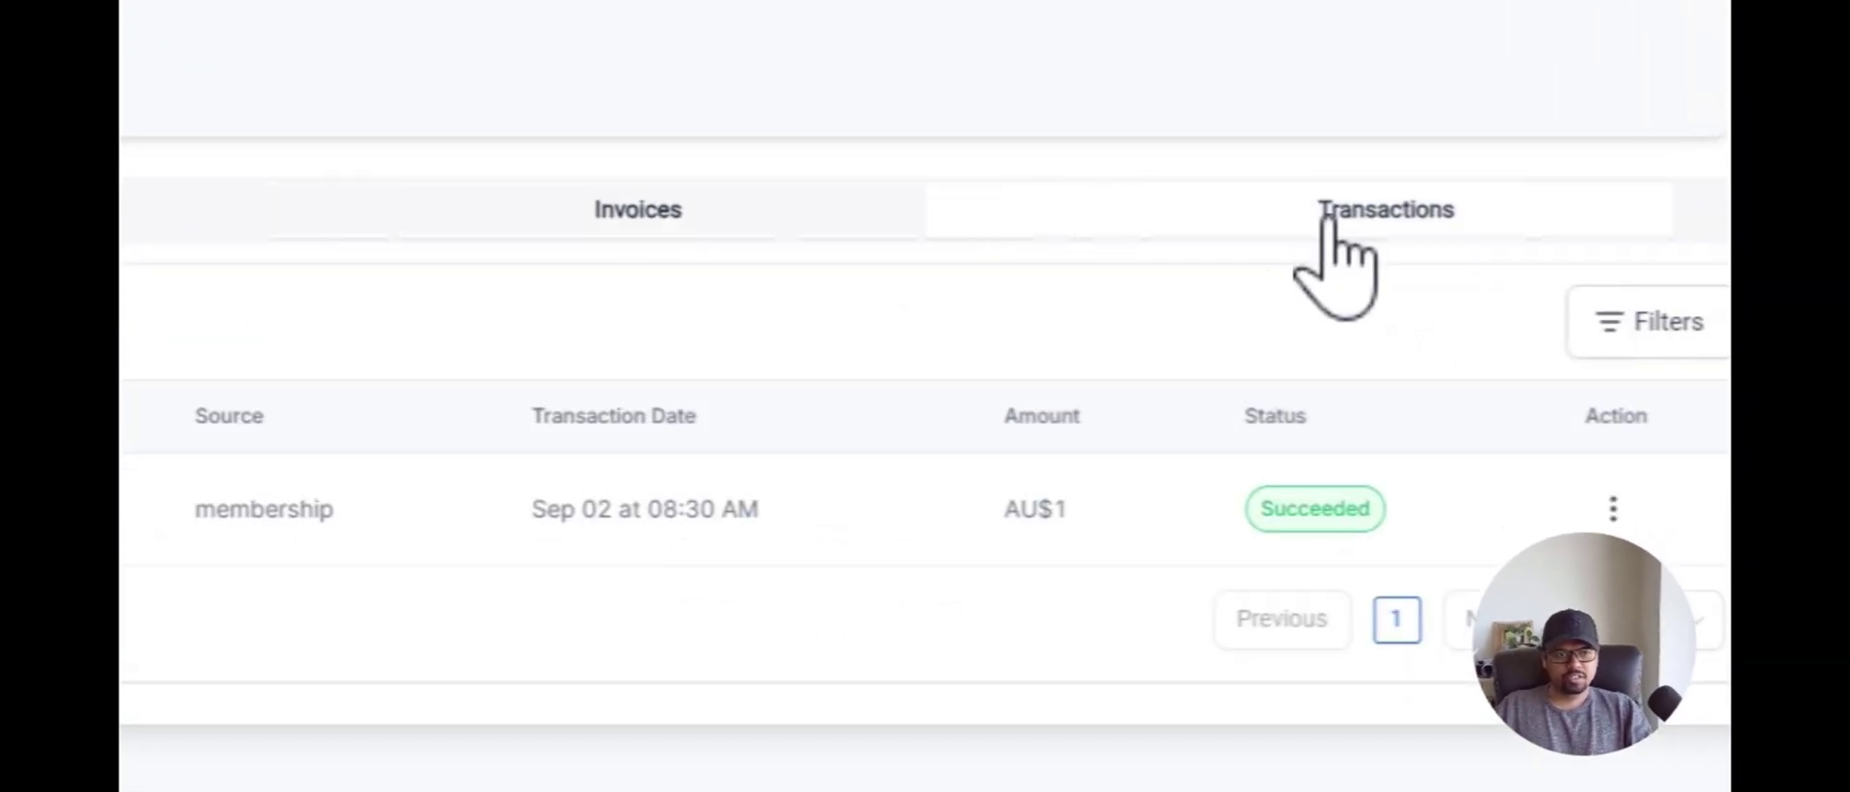
pyautogui.click(510, 233)
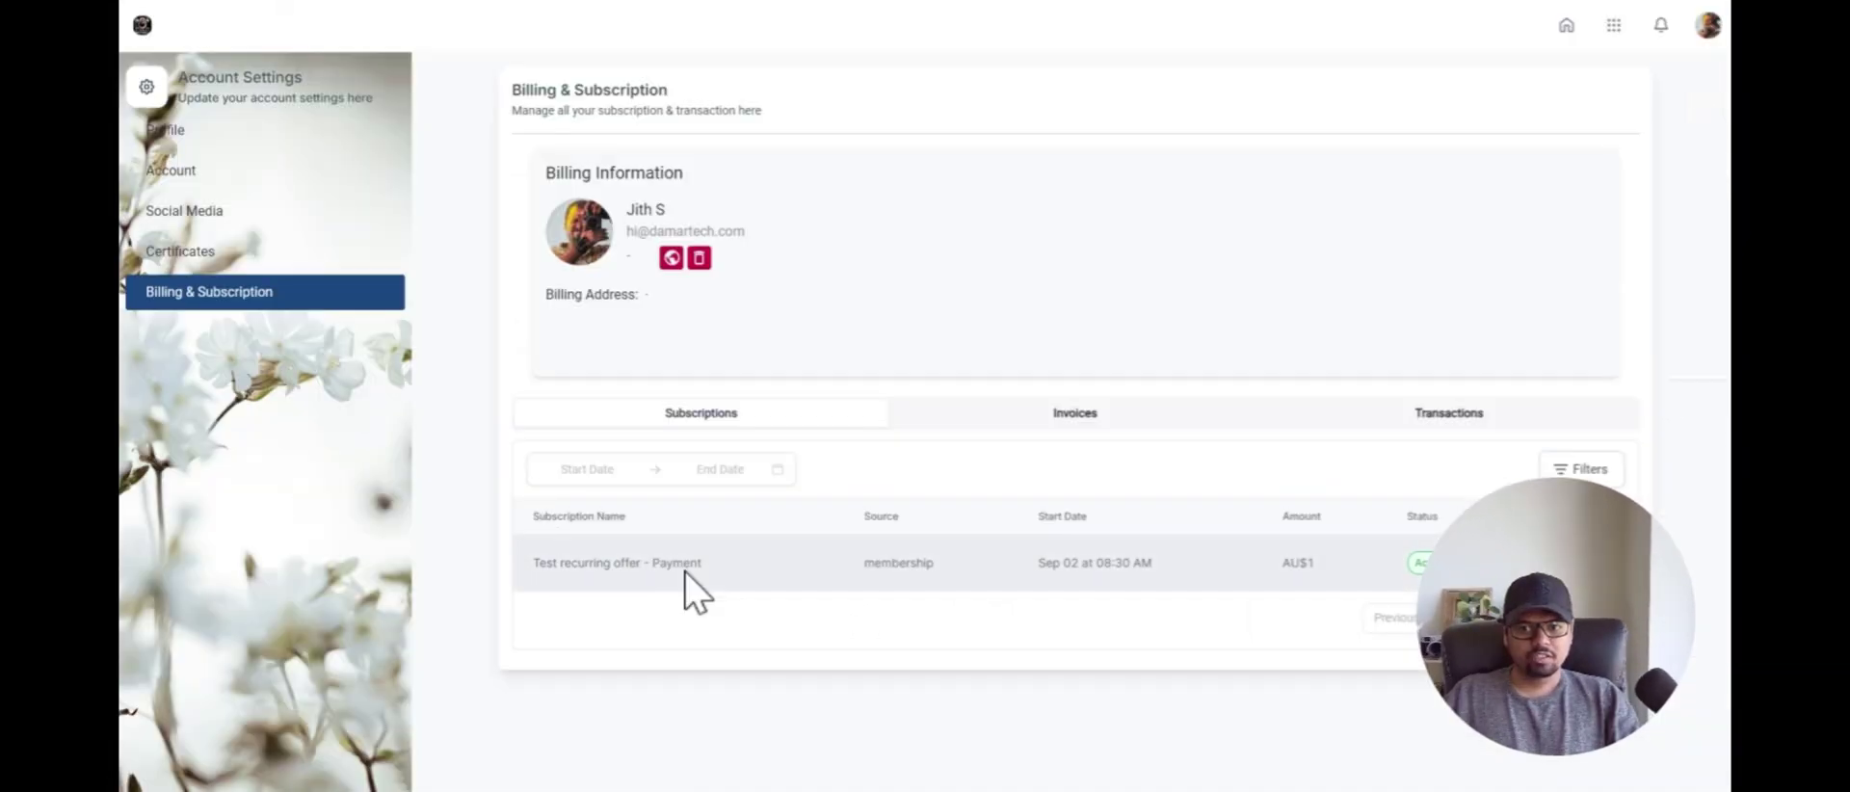
# Step: Inspect the active AU$1 Test recurring offer subscription and open its action menu
pyautogui.moveTo(865, 564); pyautogui.dragTo(911, 568)
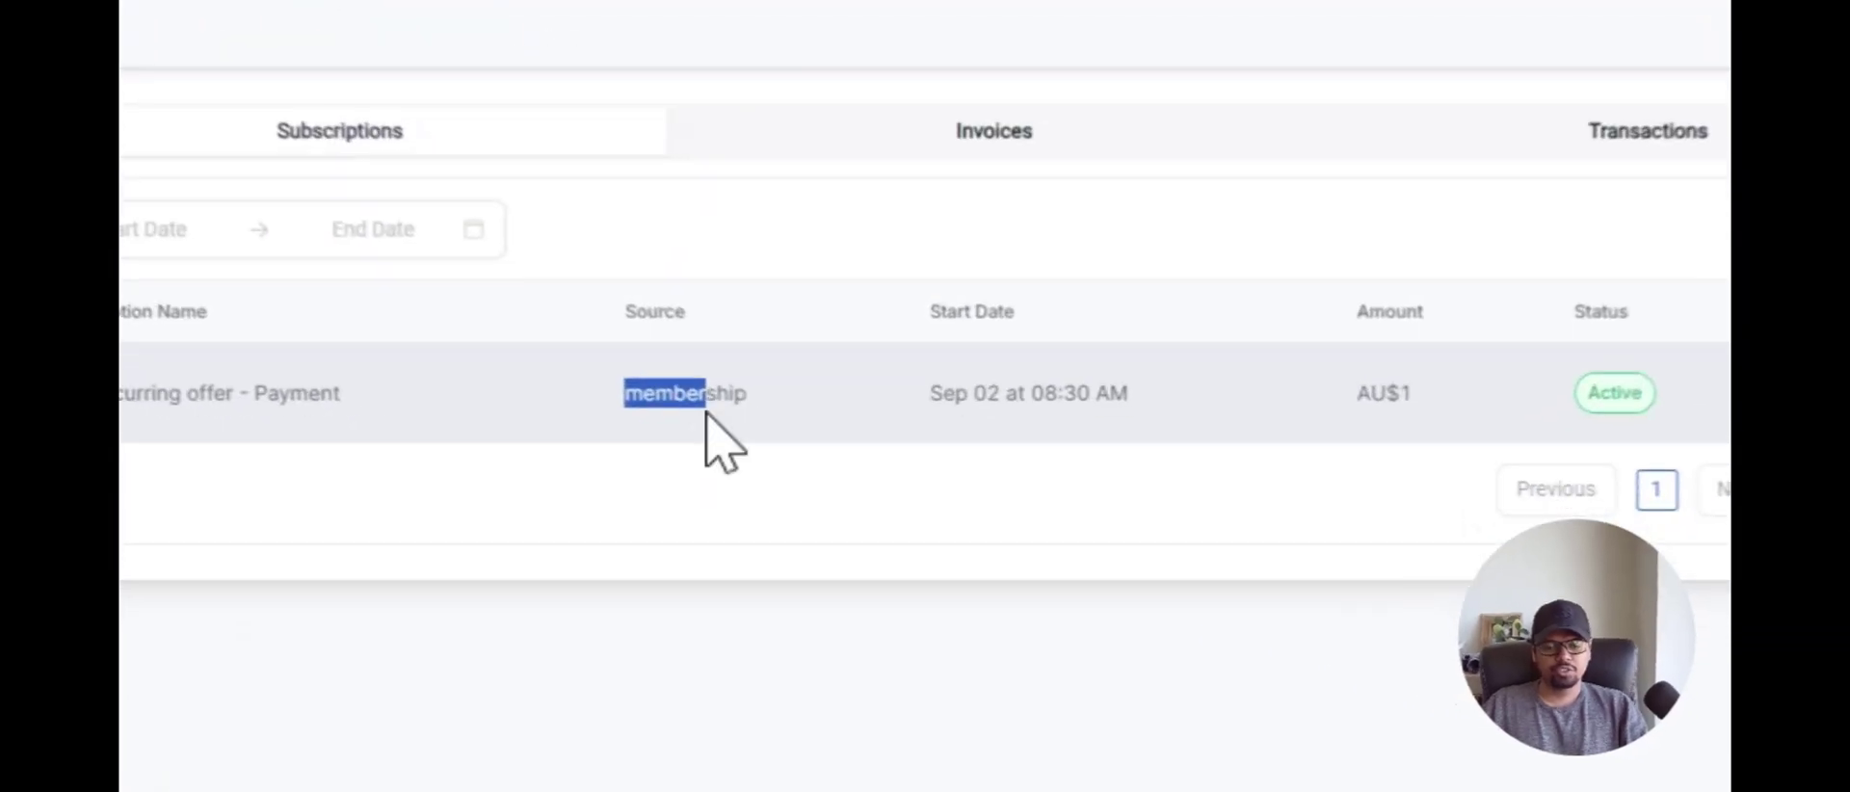
pyautogui.click(910, 578)
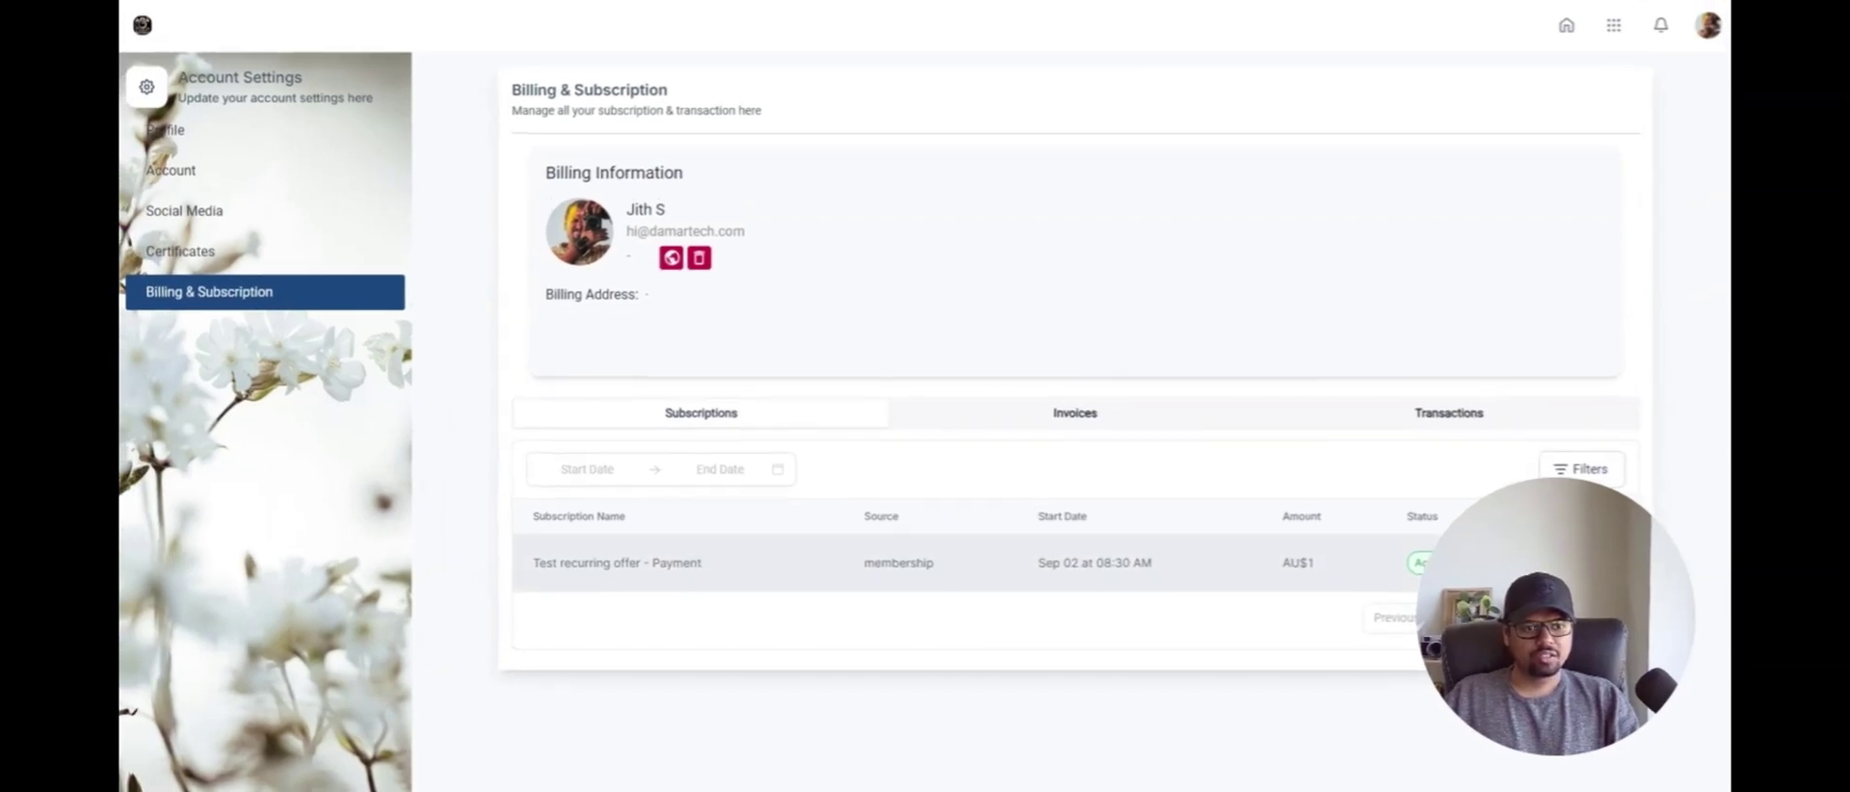
pyautogui.click(1559, 563)
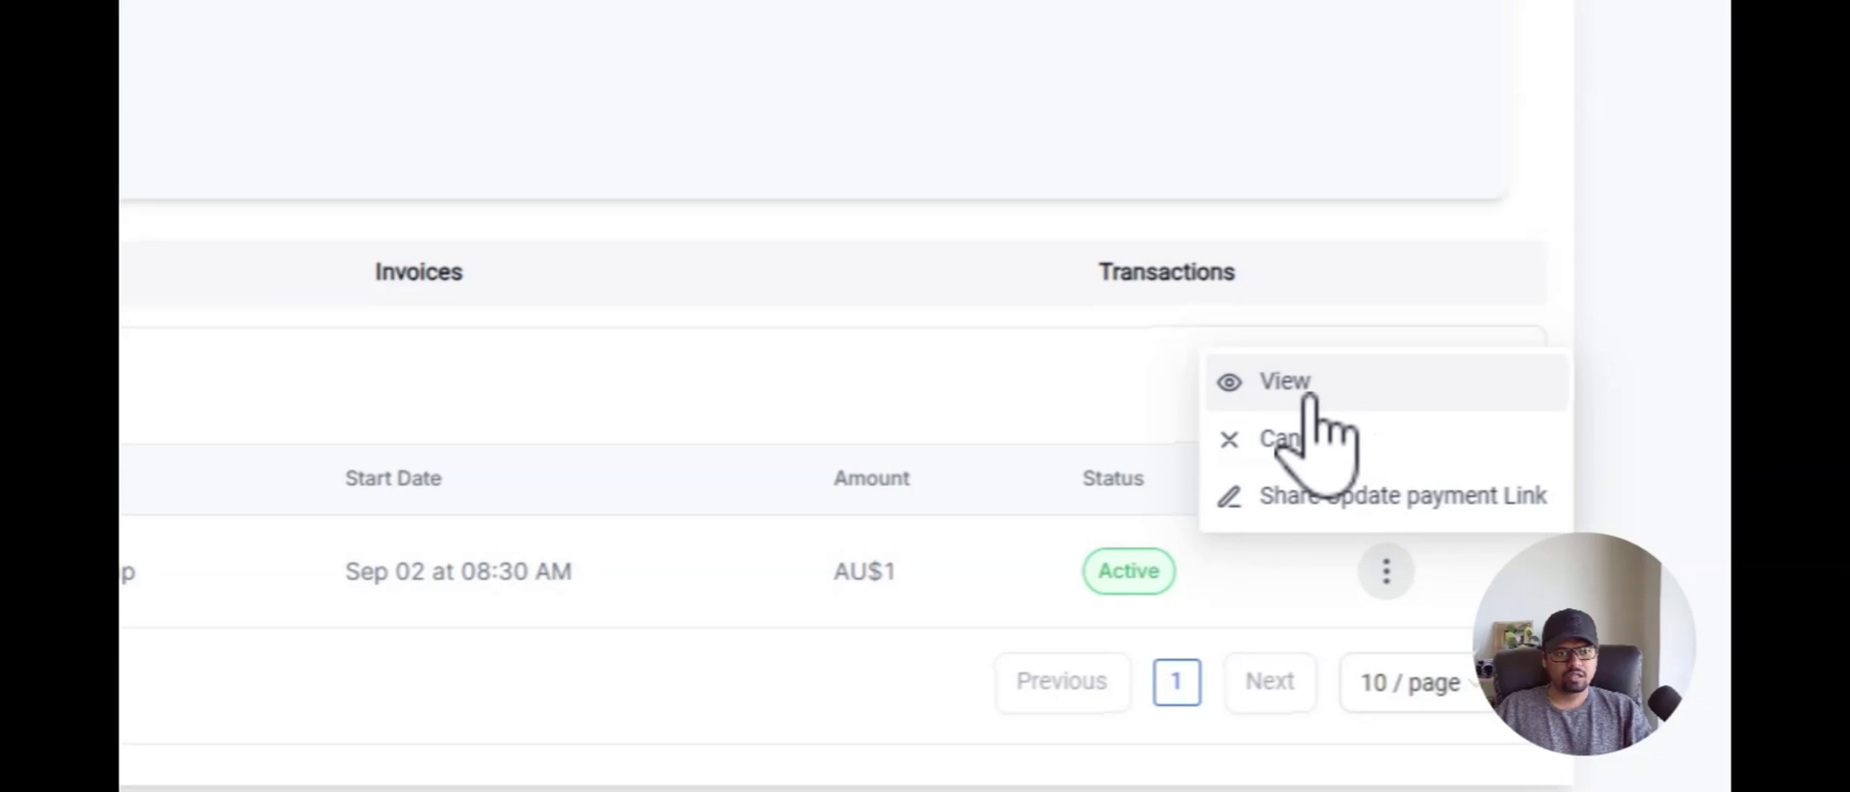
pyautogui.click(1312, 397)
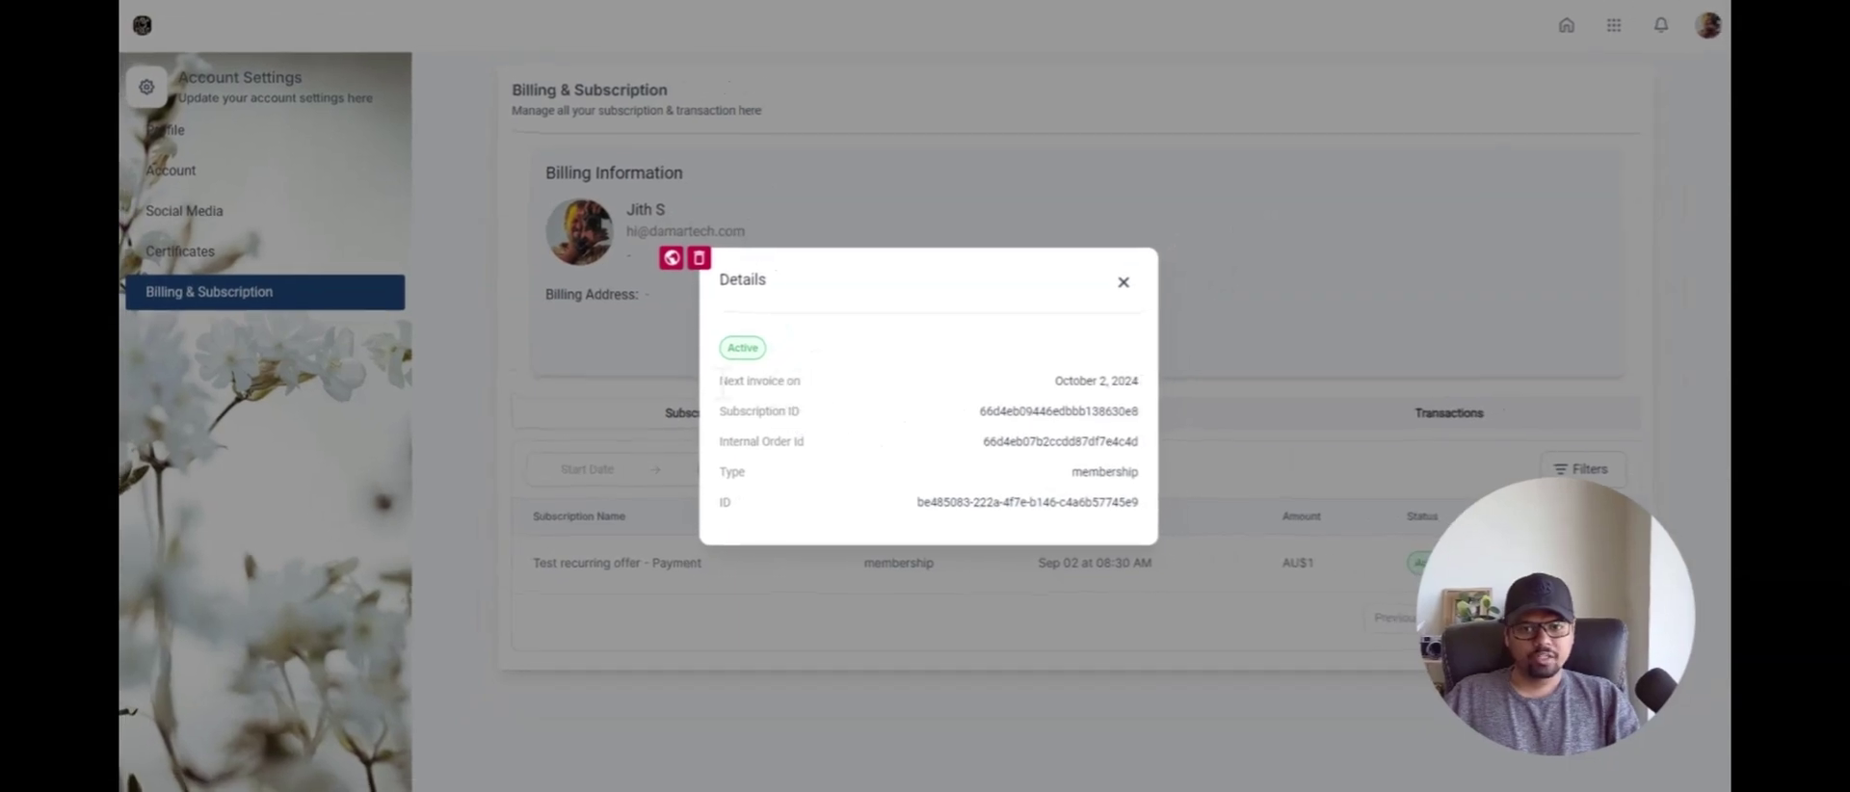
pyautogui.moveTo(722, 383); pyautogui.dragTo(901, 405)
pyautogui.click(1087, 371)
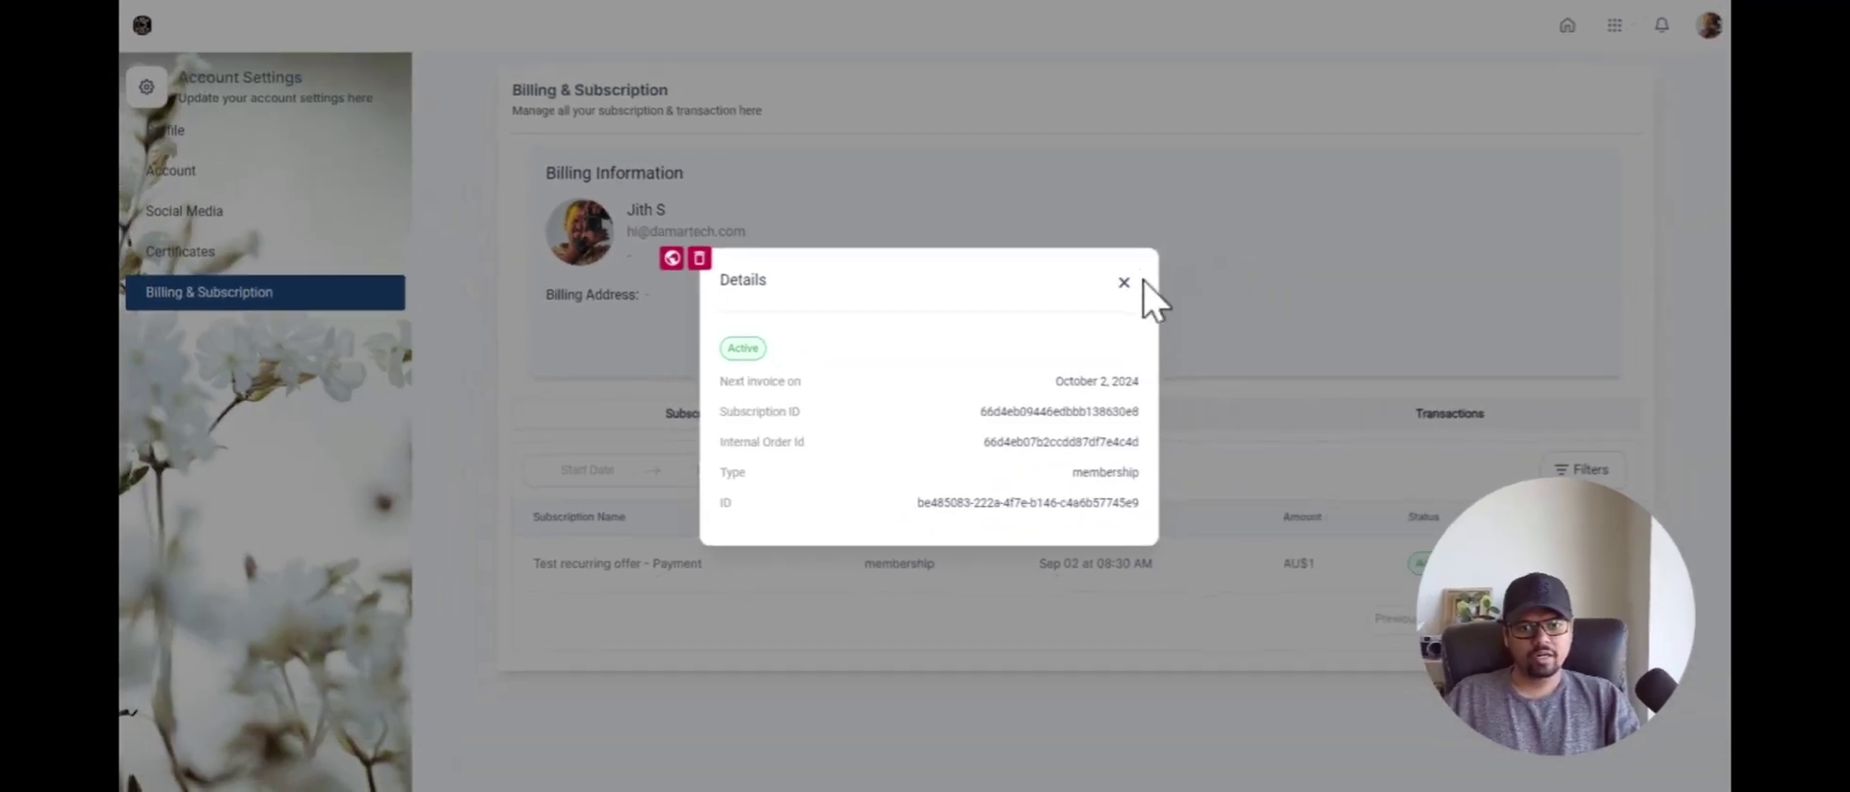
pyautogui.click(1124, 282)
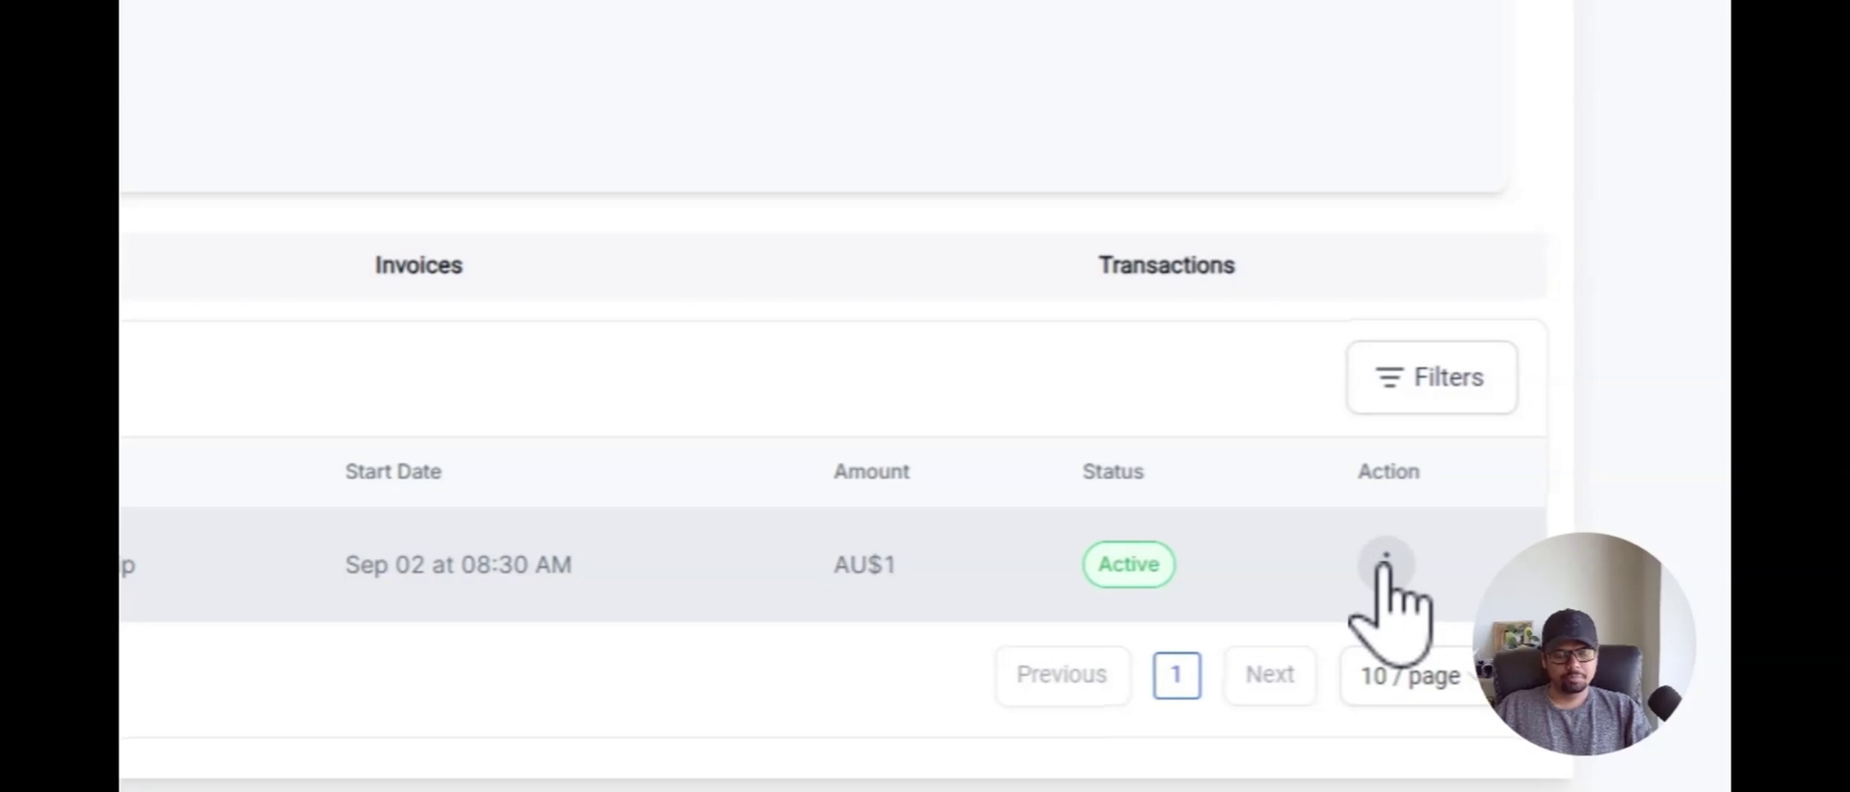
pyautogui.click(1386, 564)
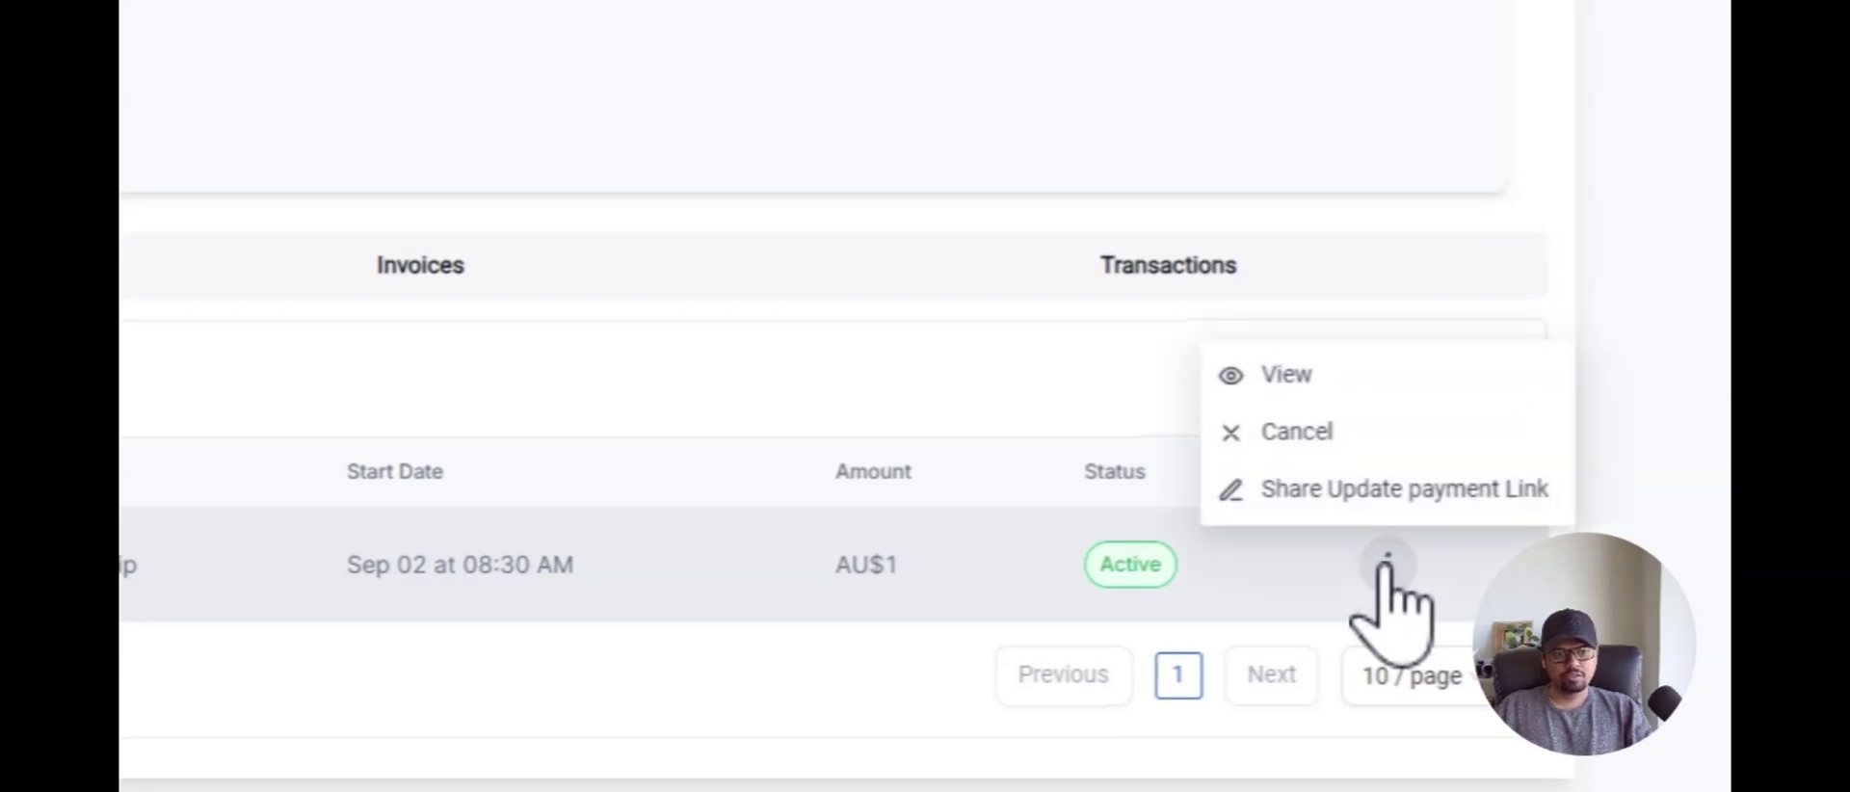
pyautogui.click(1311, 436)
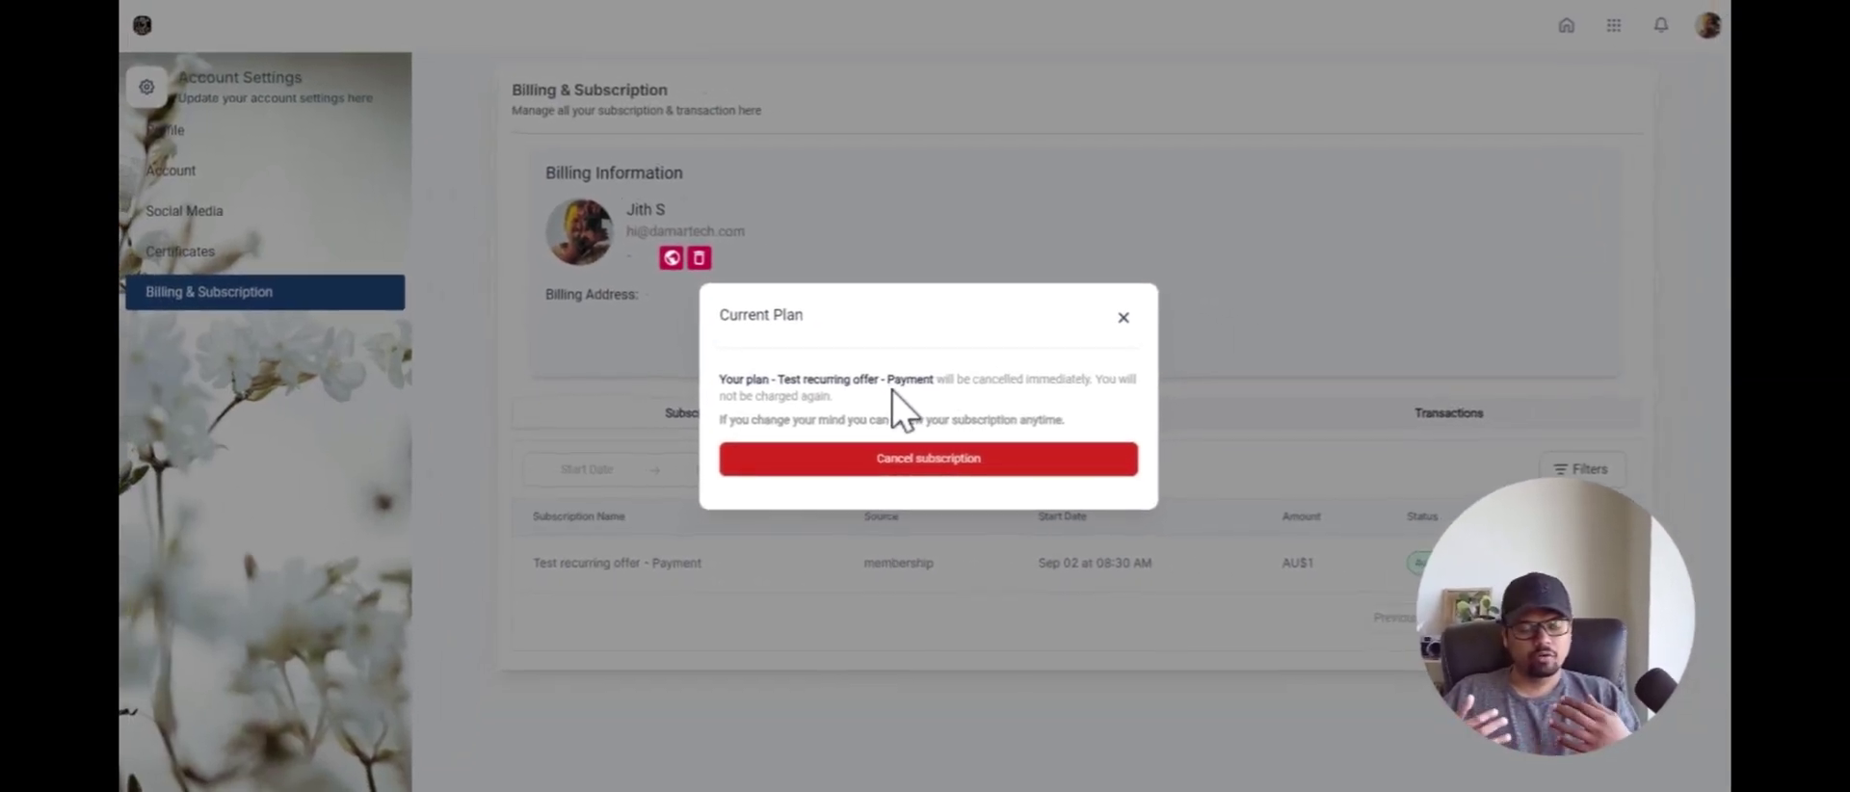
pyautogui.click(1123, 317)
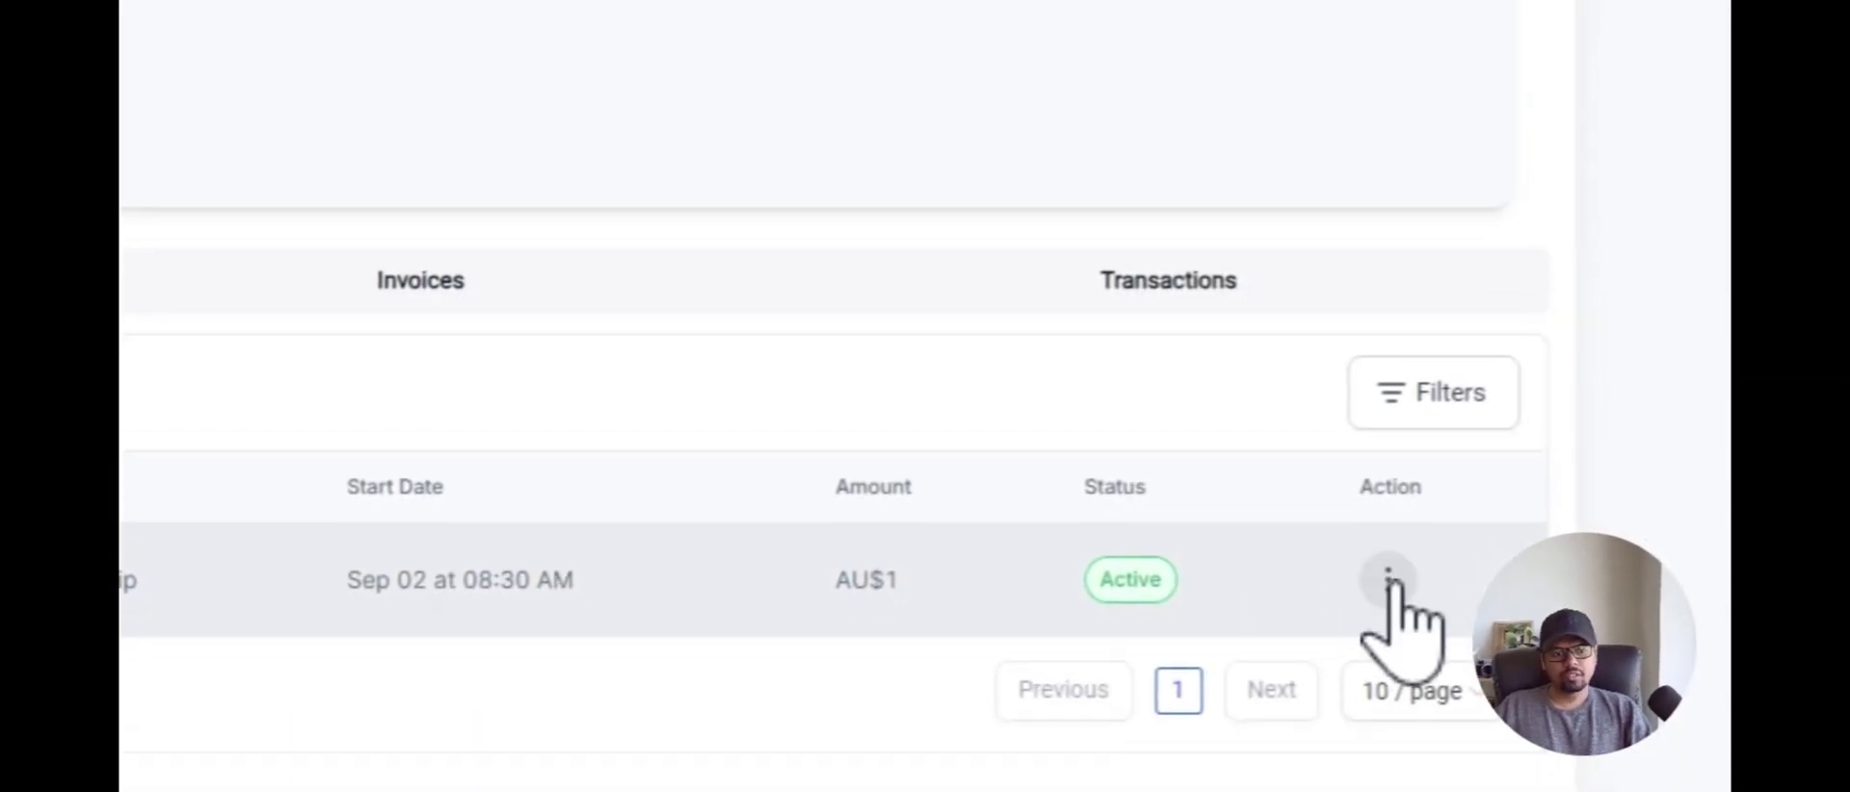
pyautogui.click(1388, 580)
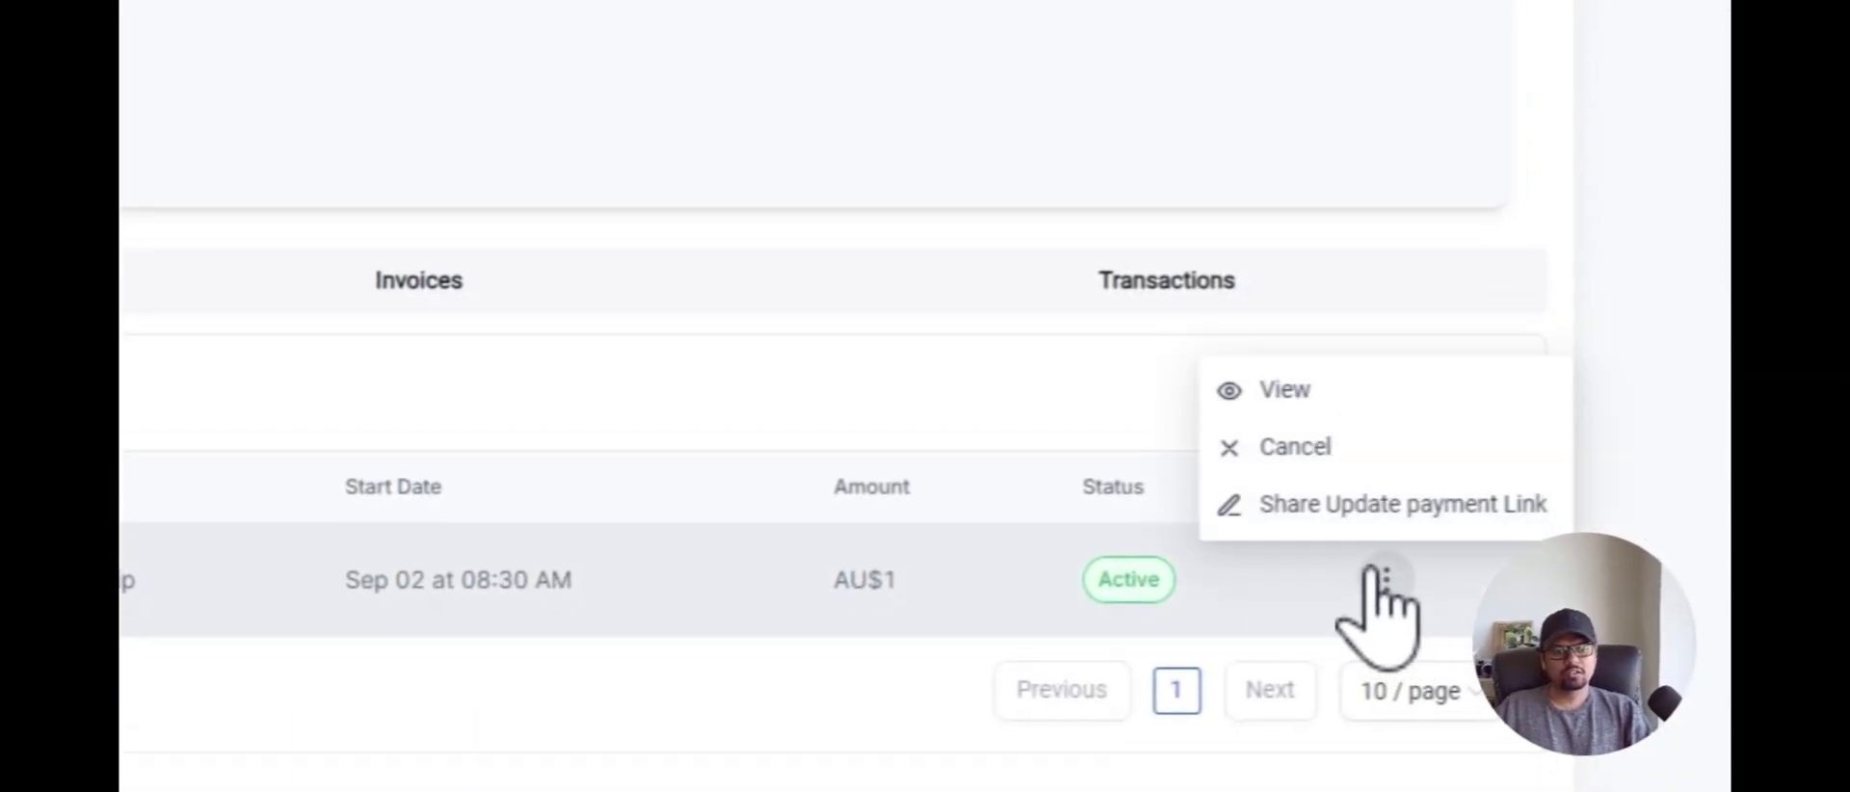
pyautogui.click(1349, 509)
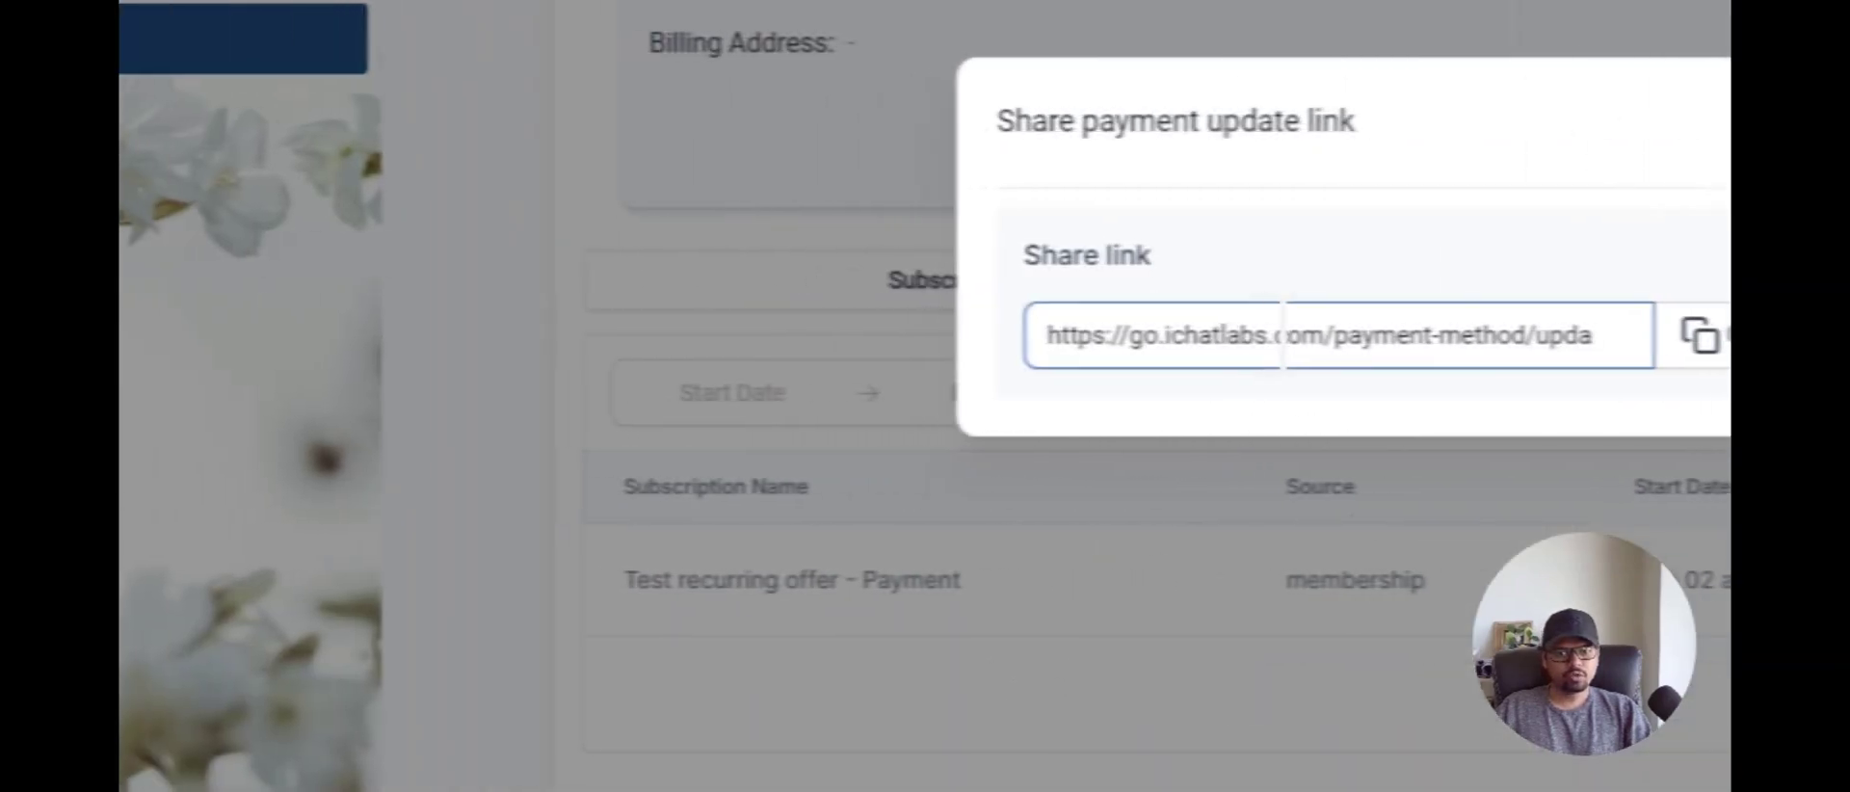
pyautogui.click(405, 335)
pyautogui.tripleClick(405, 335)
pyautogui.rightClick(400, 335)
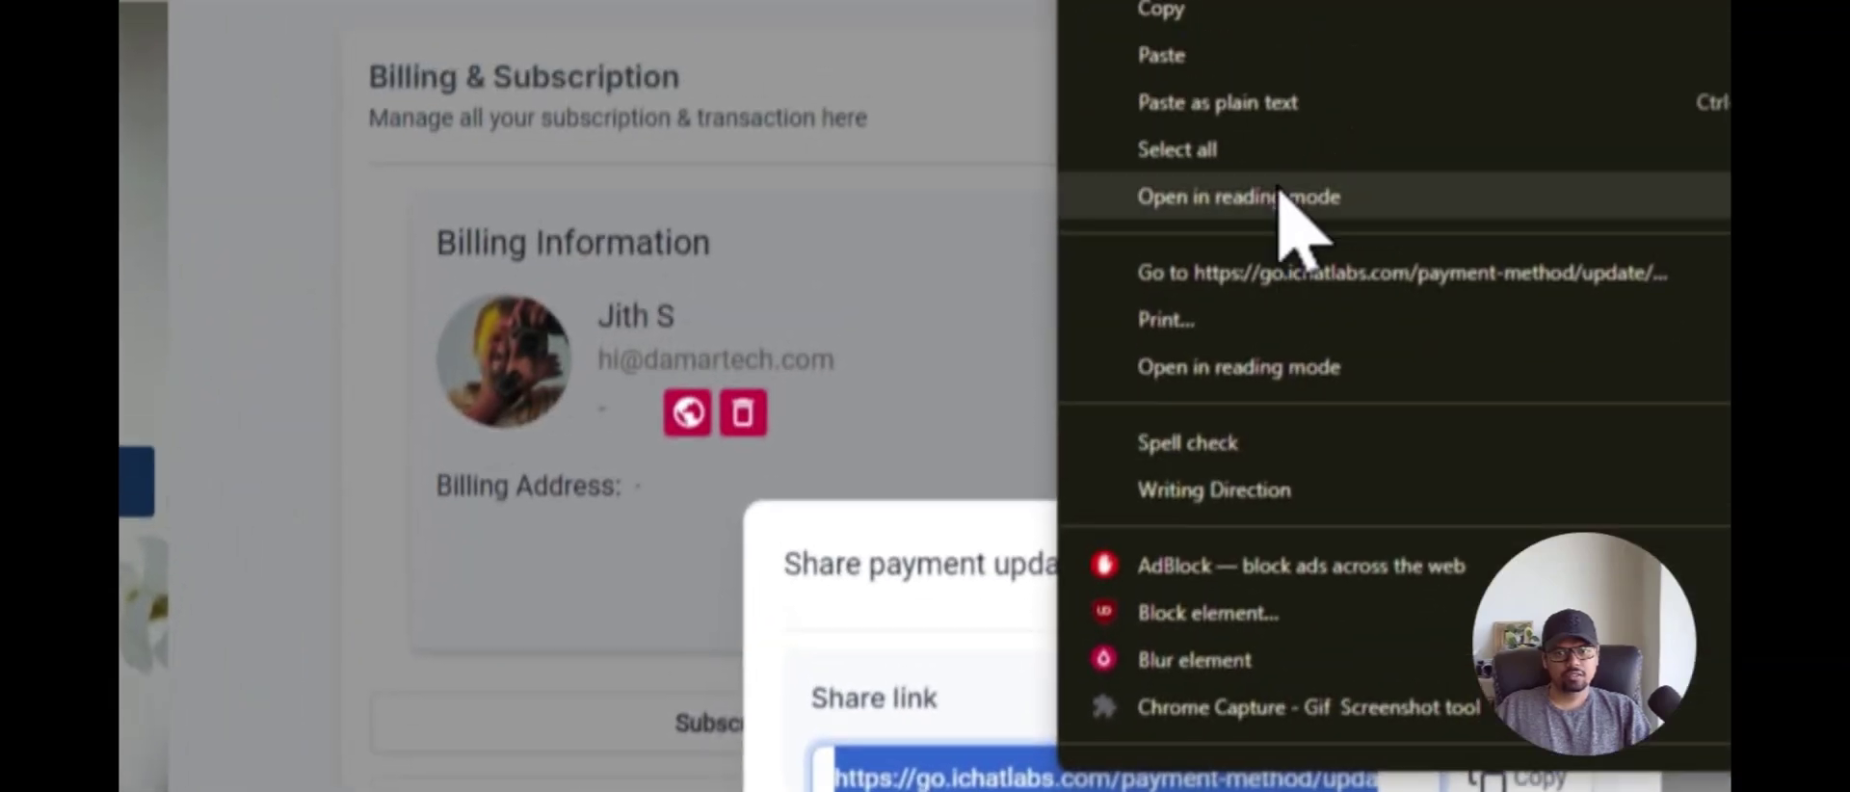
pyautogui.click(1293, 313)
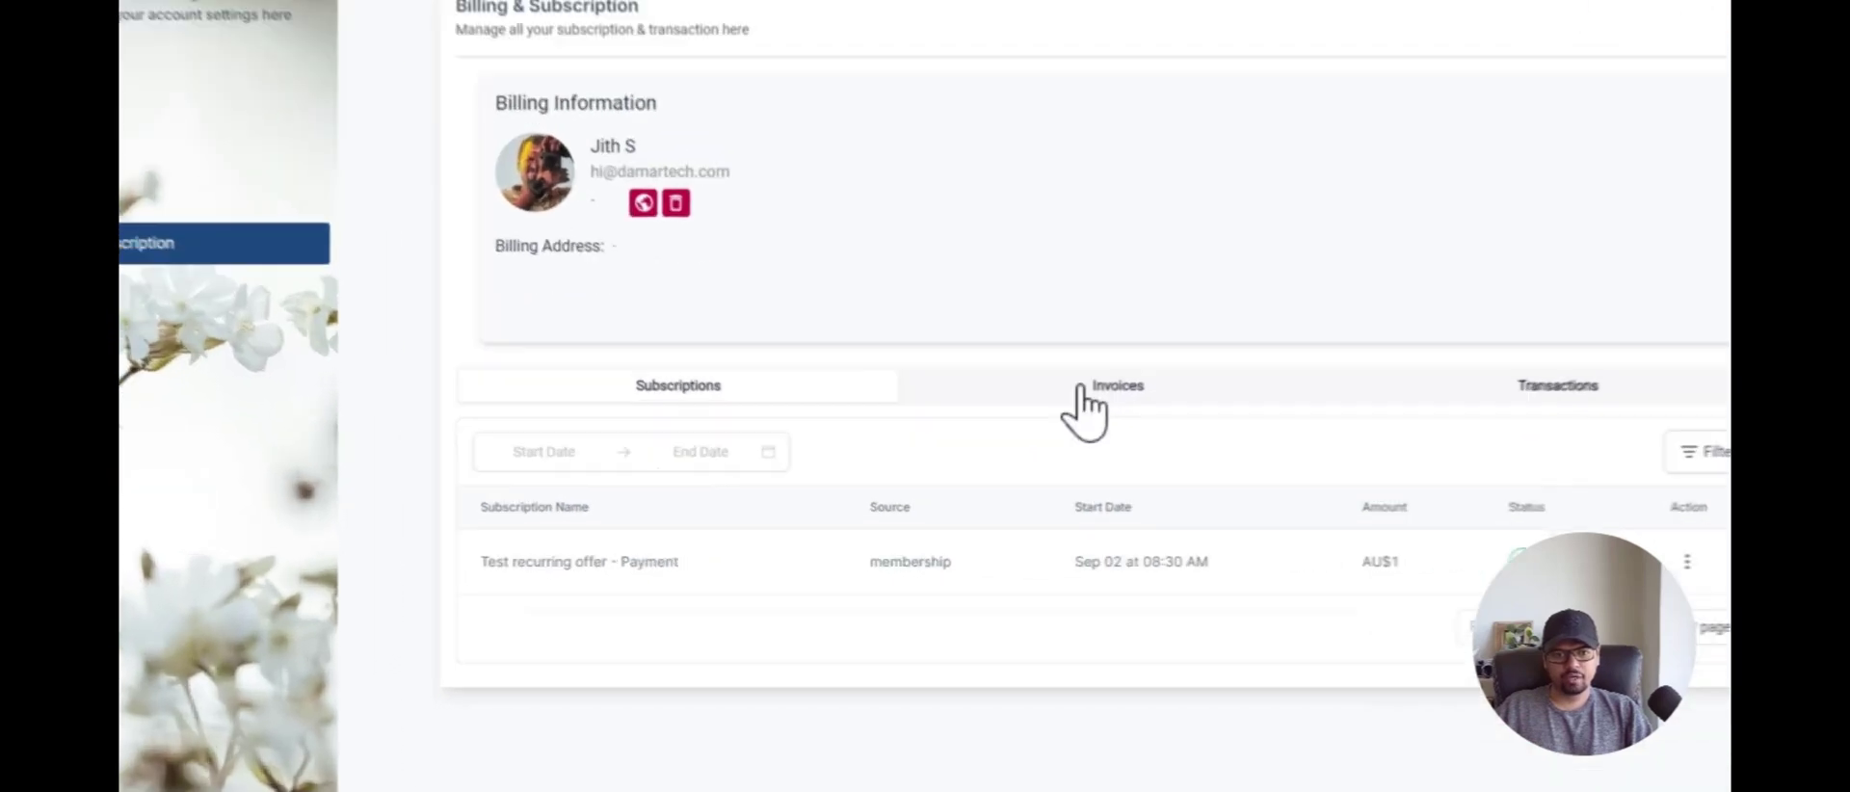
# Step: Review the member's invoices and transactions, filtering transactions to Pending status
pyautogui.click(1255, 255)
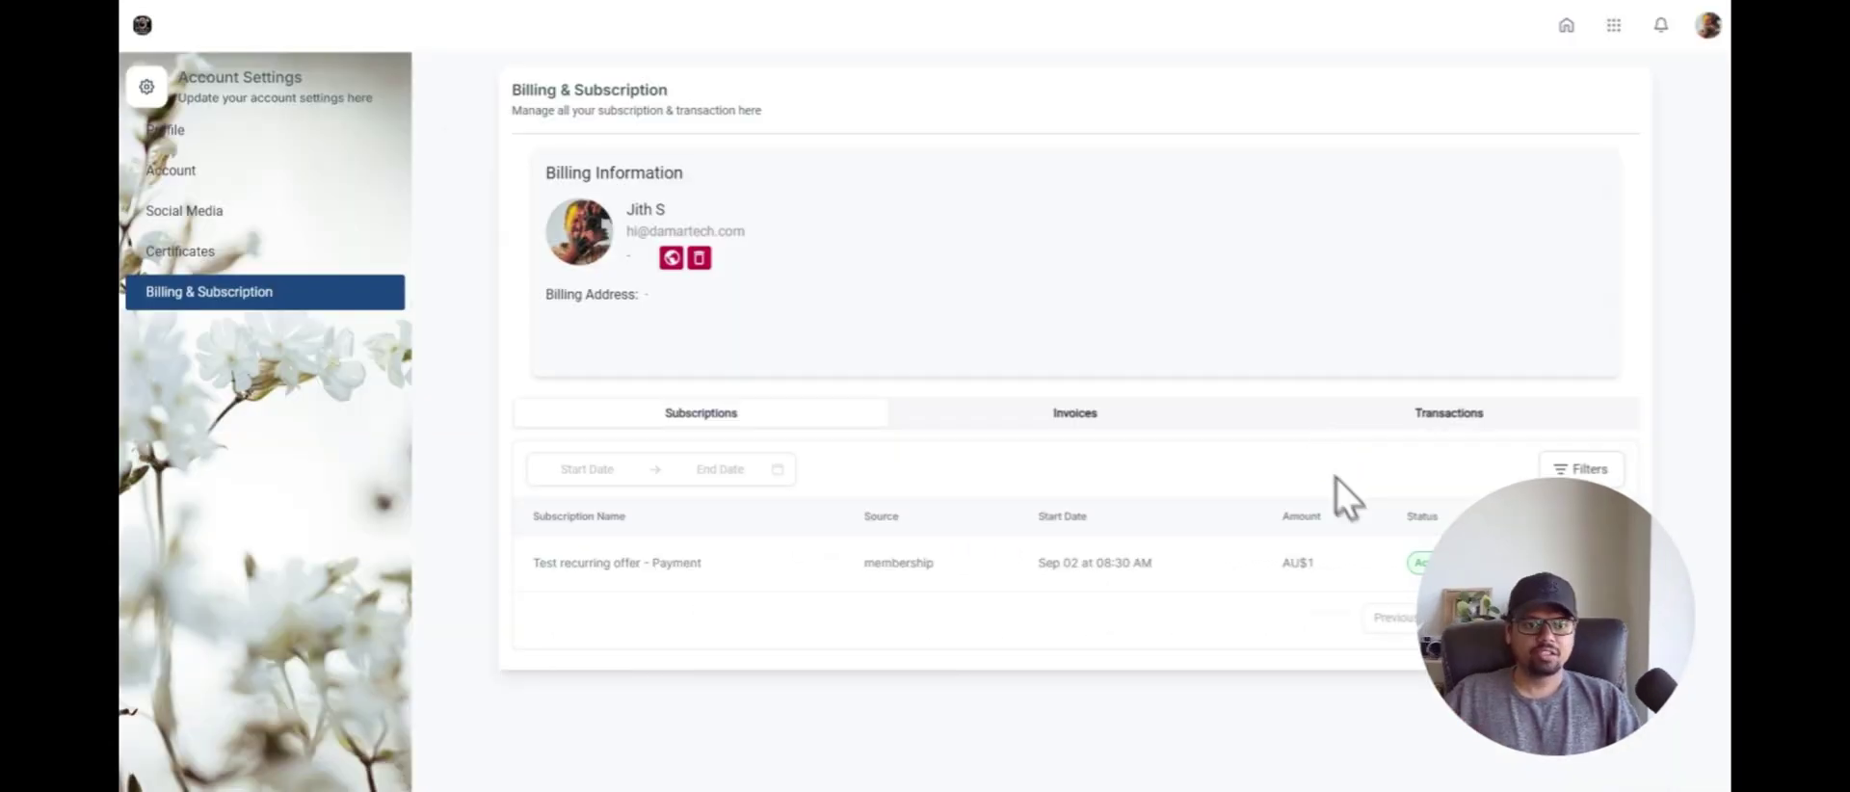
pyautogui.click(1440, 420)
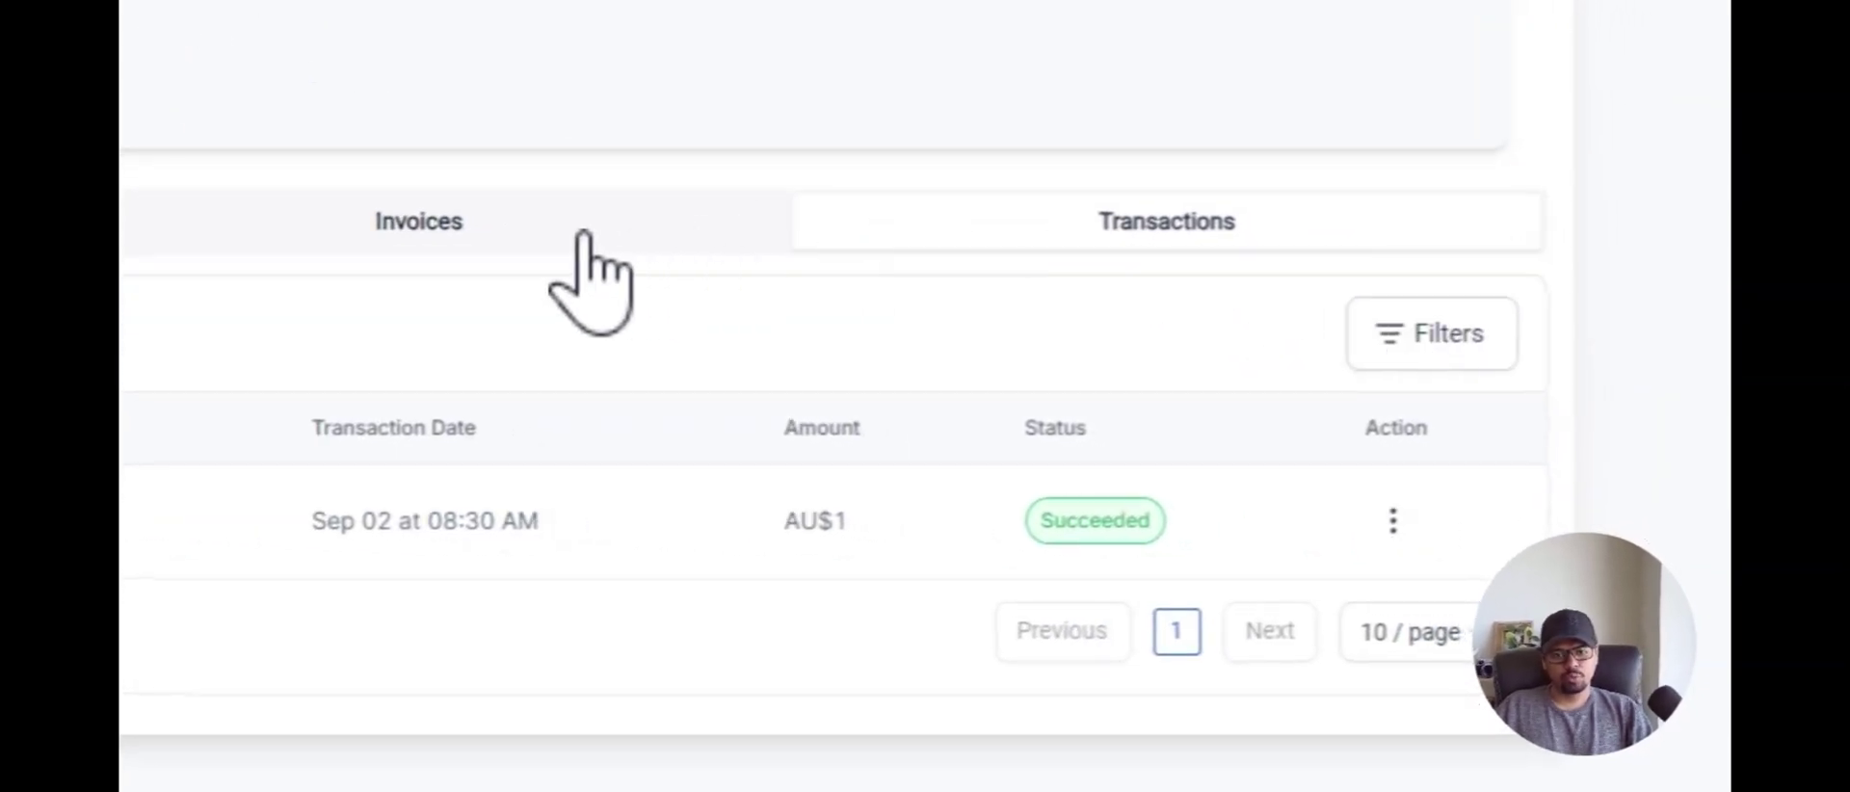
pyautogui.click(1395, 349)
pyautogui.click(1286, 477)
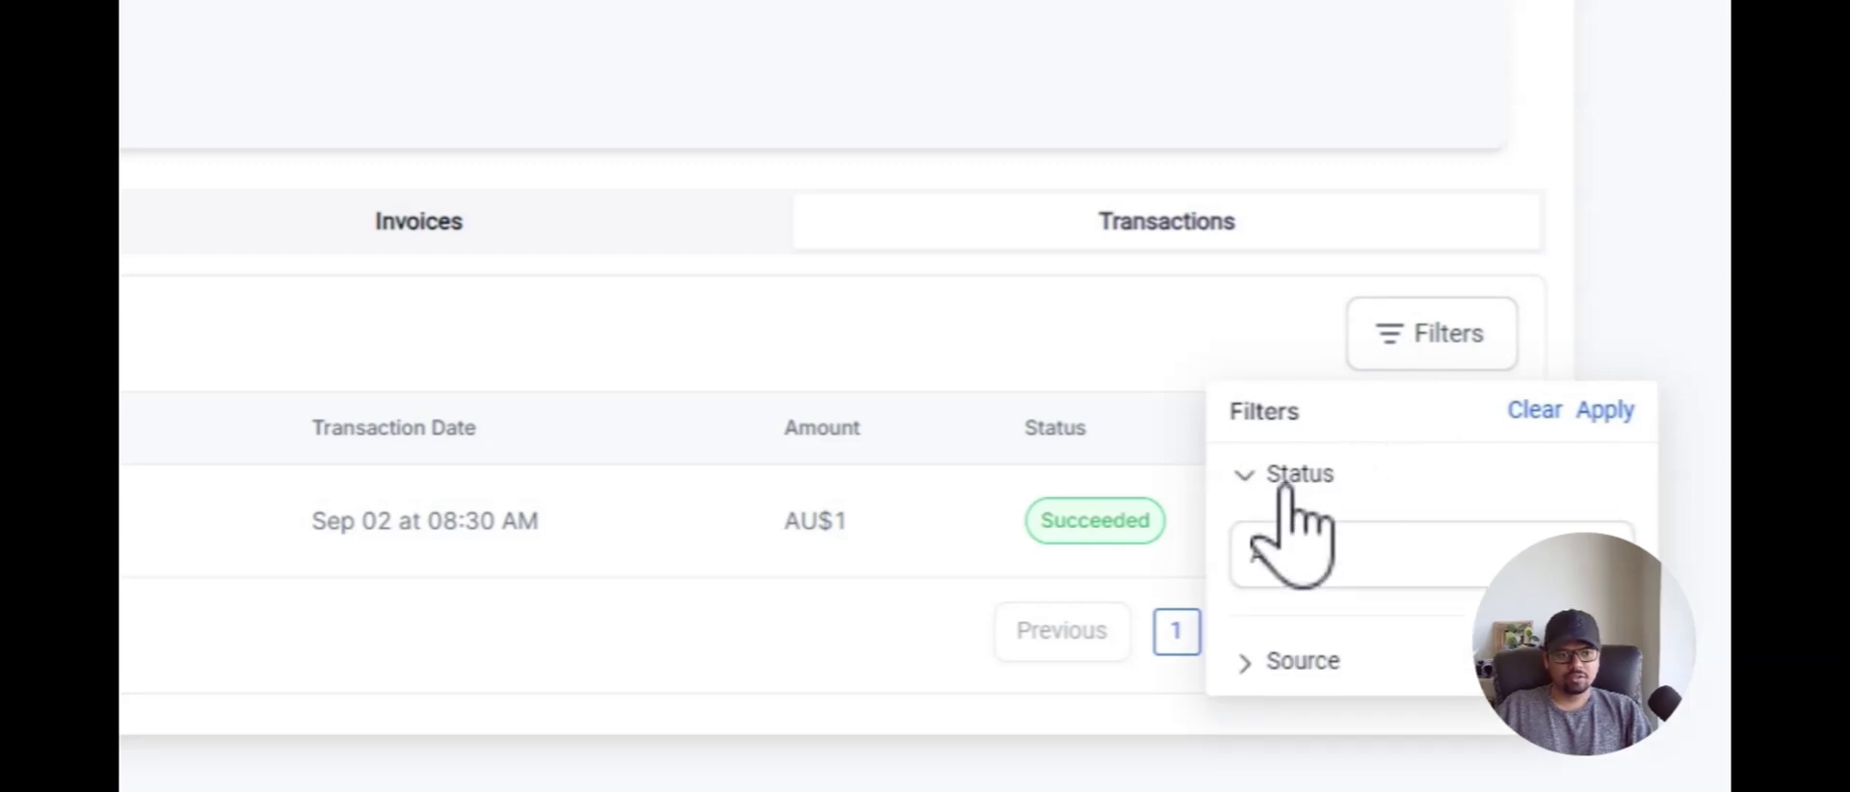
pyautogui.click(1292, 557)
pyautogui.scroll(-2, 1342, 525)
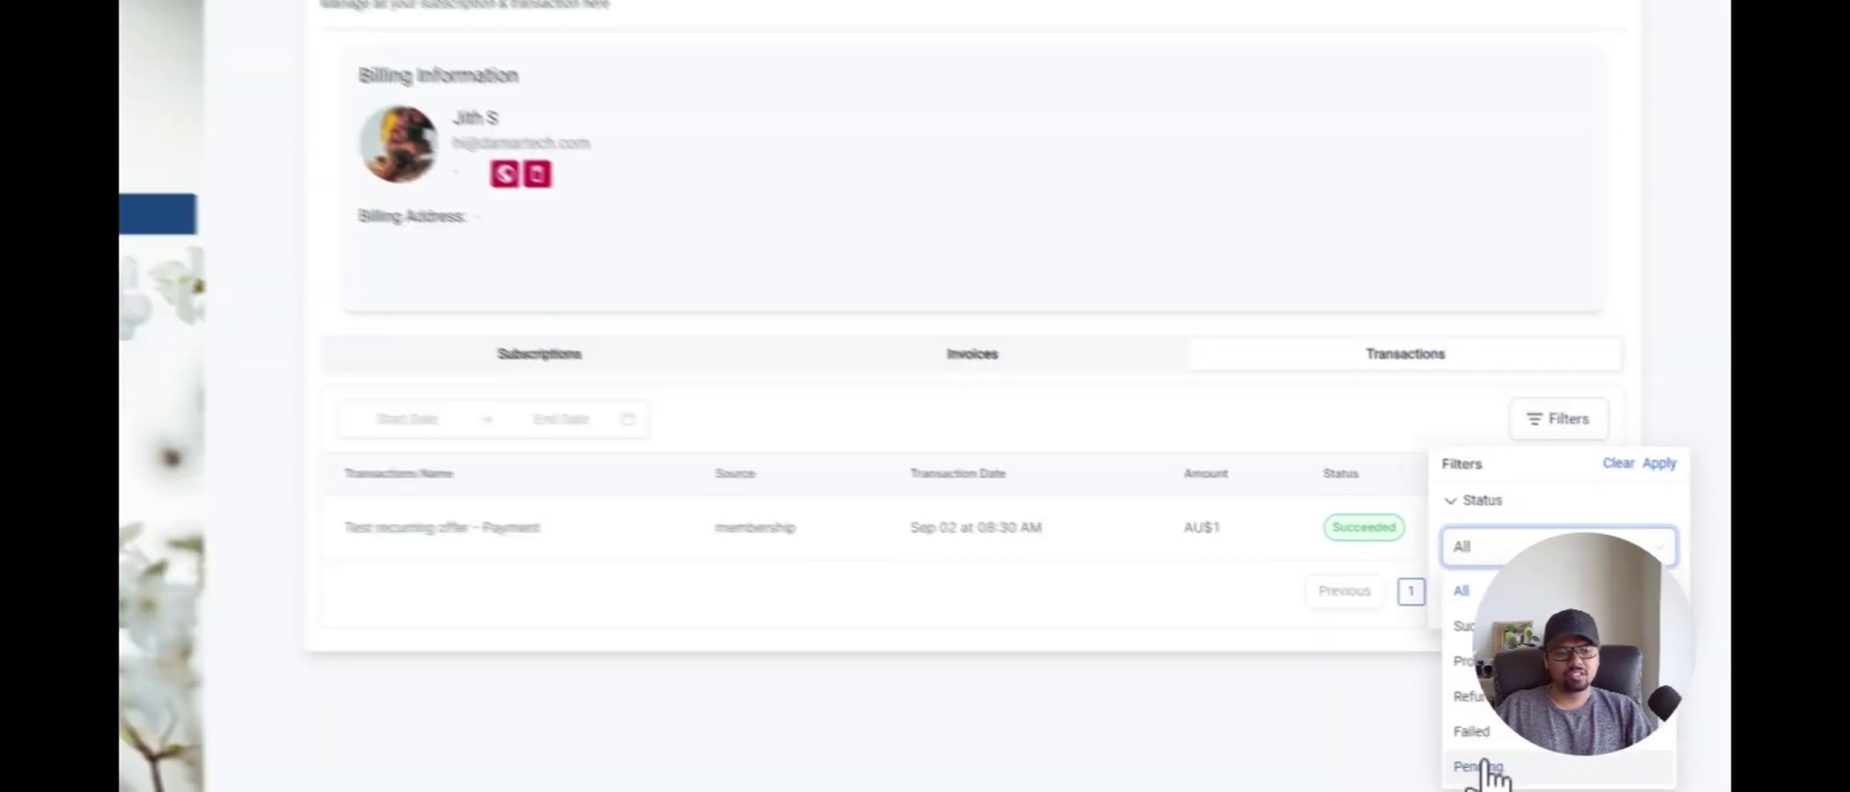
pyautogui.click(1481, 767)
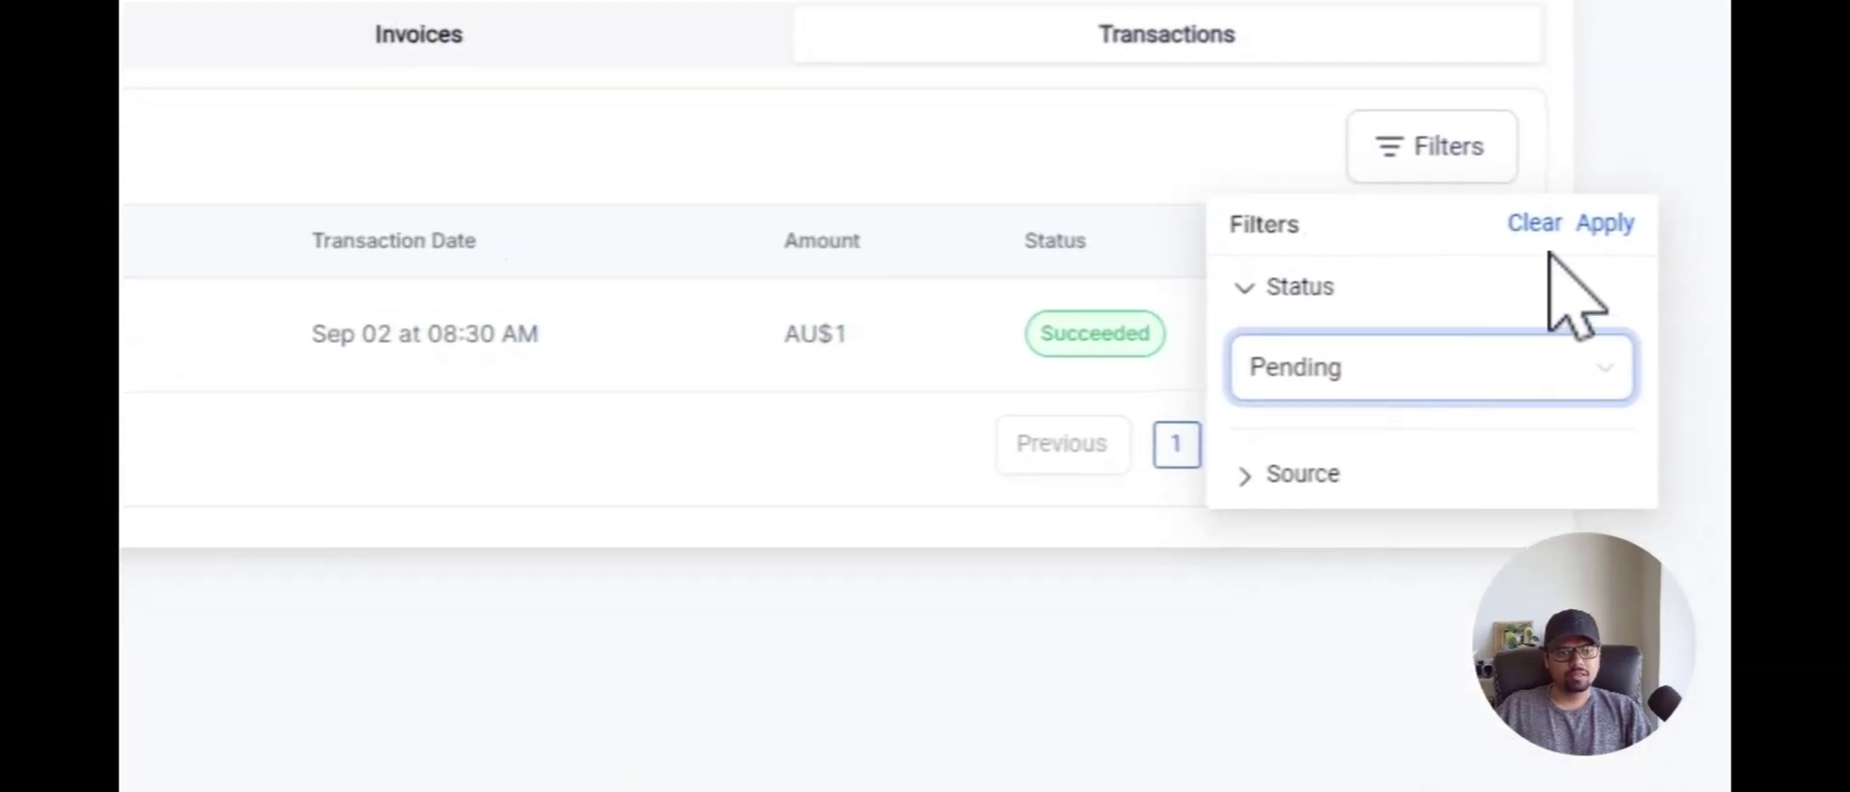
# Step: Show the available transaction Source filter choices, then open the admin's Sites Funnels list
pyautogui.click(1296, 471)
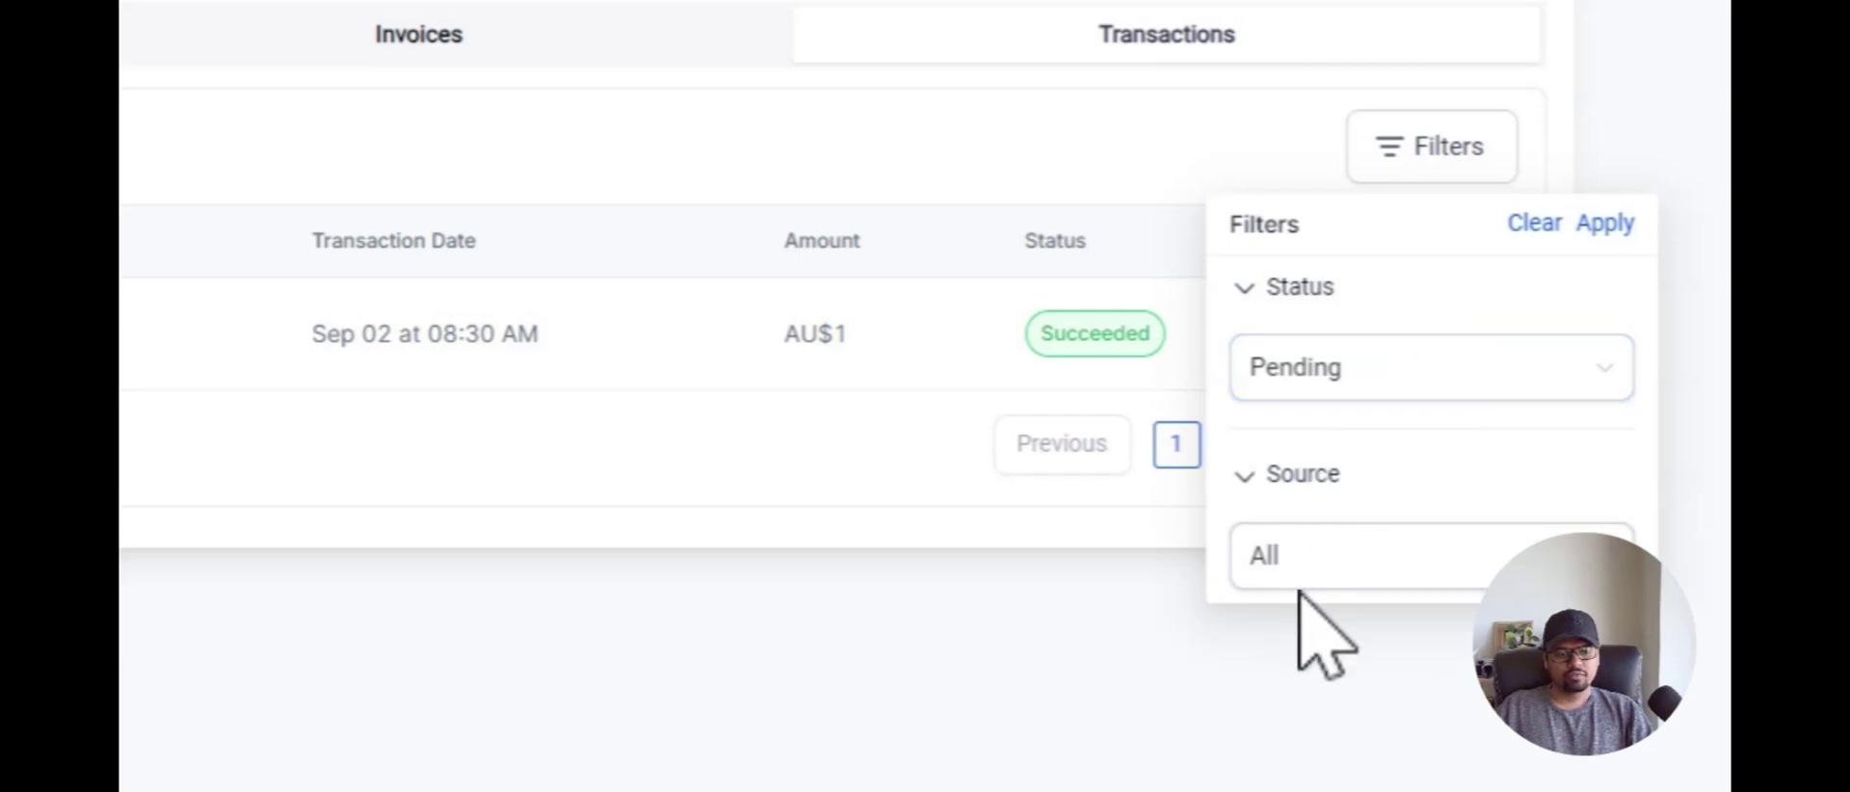
pyautogui.click(1308, 561)
pyautogui.click(1311, 562)
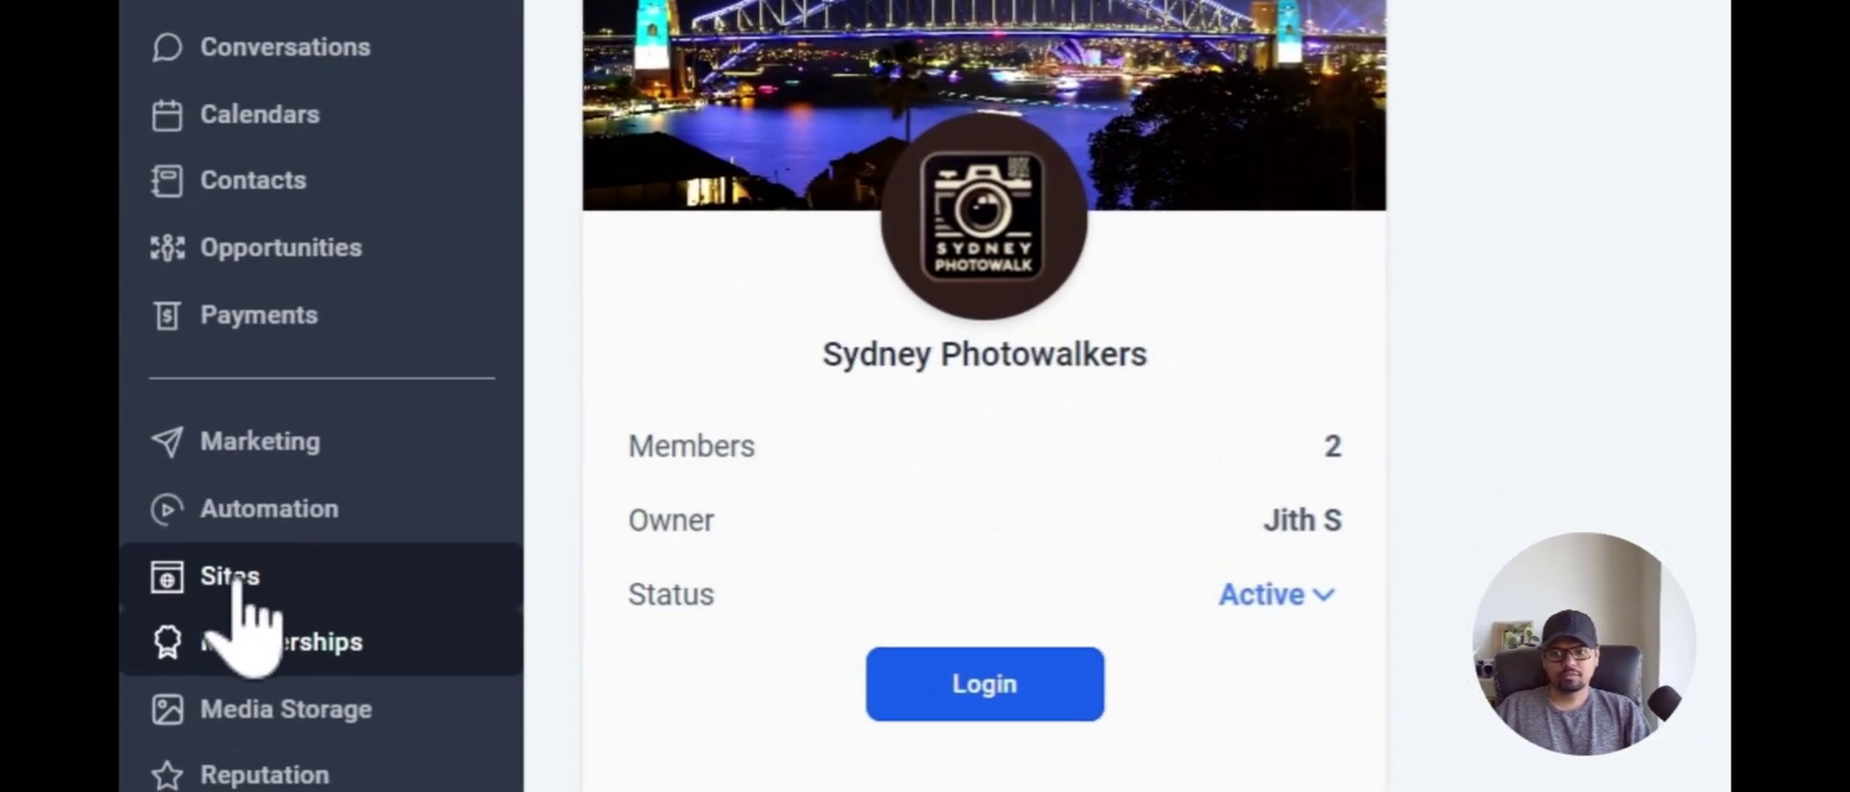
pyautogui.click(235, 583)
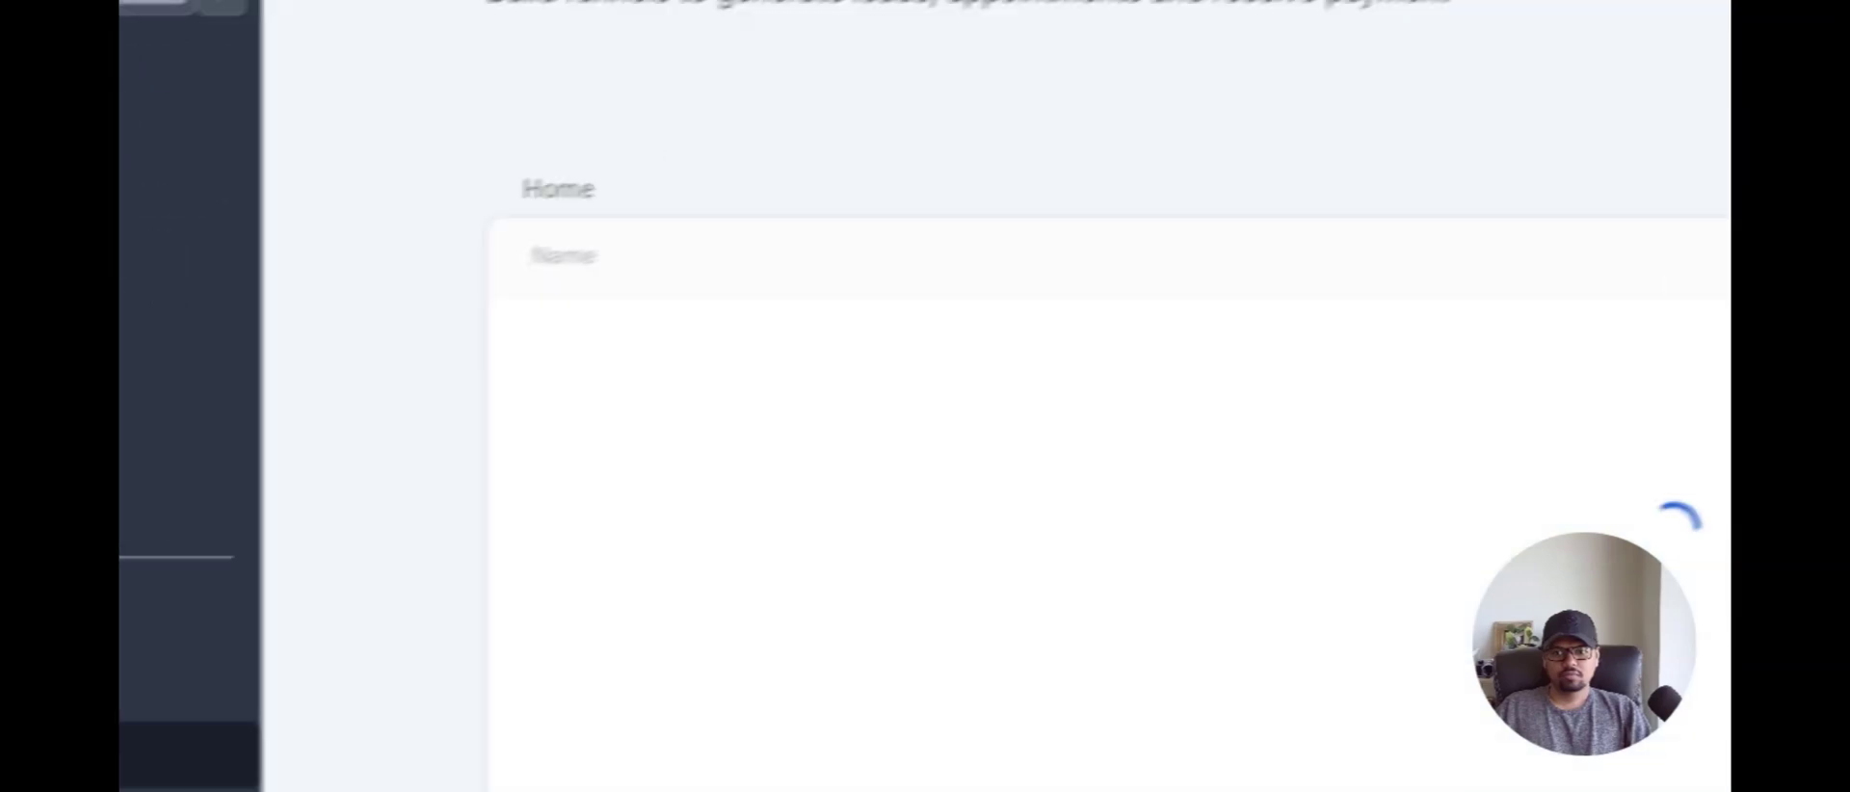
# Step: Check the client portal's App Permissions (Communities, Courses, Affiliates), then show the member's available apps
pyautogui.moveTo(978, 62)
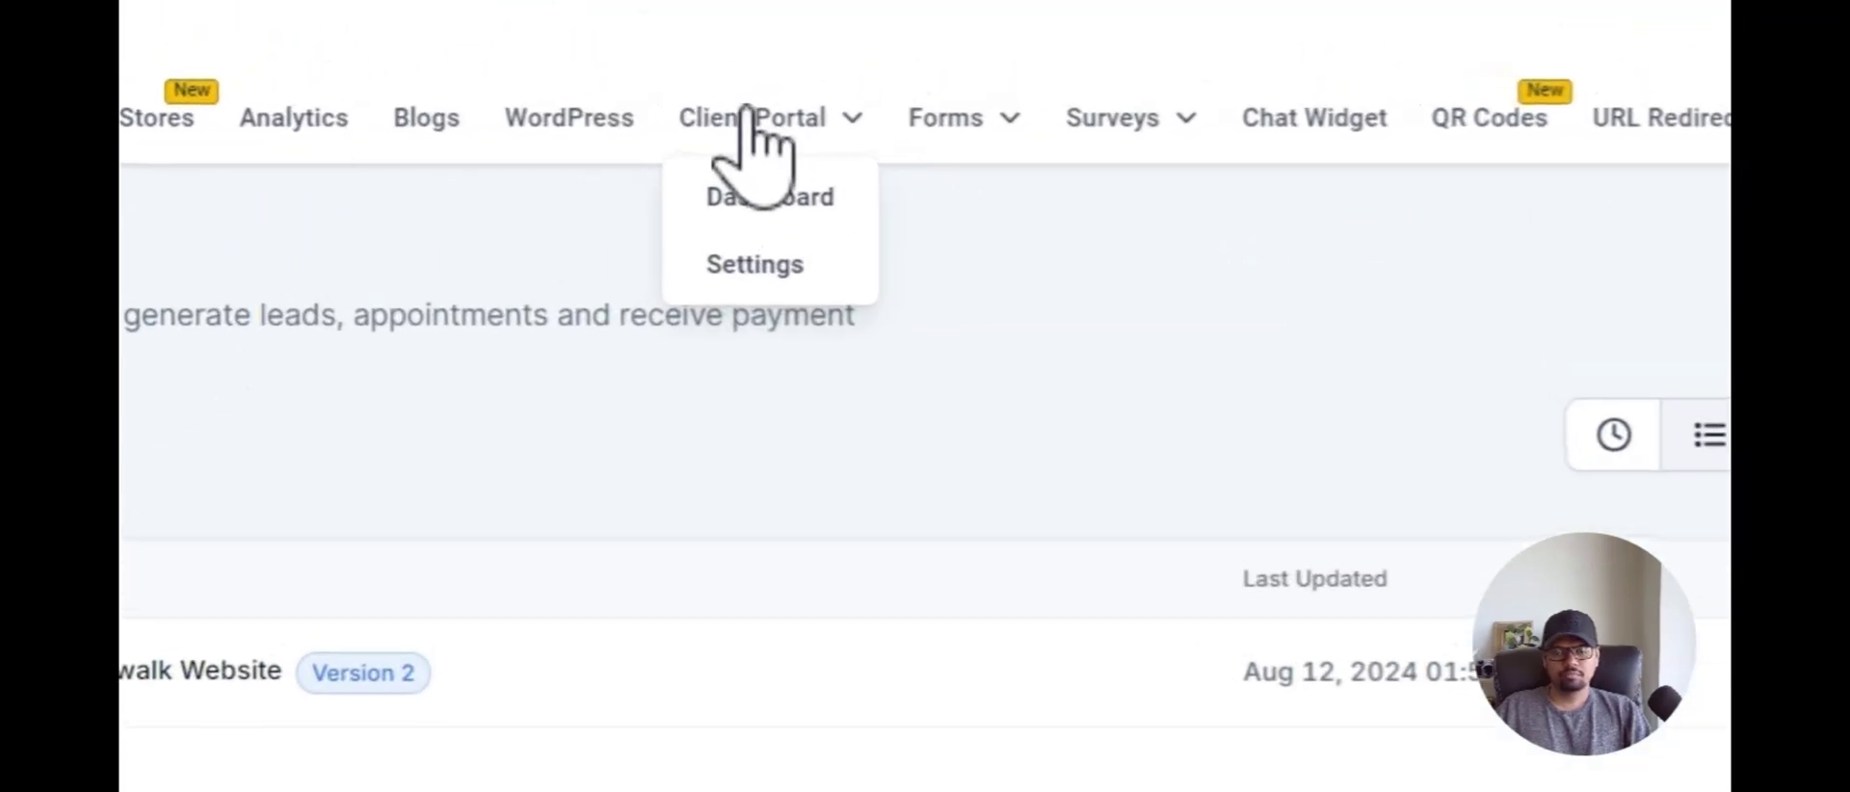
pyautogui.click(860, 56)
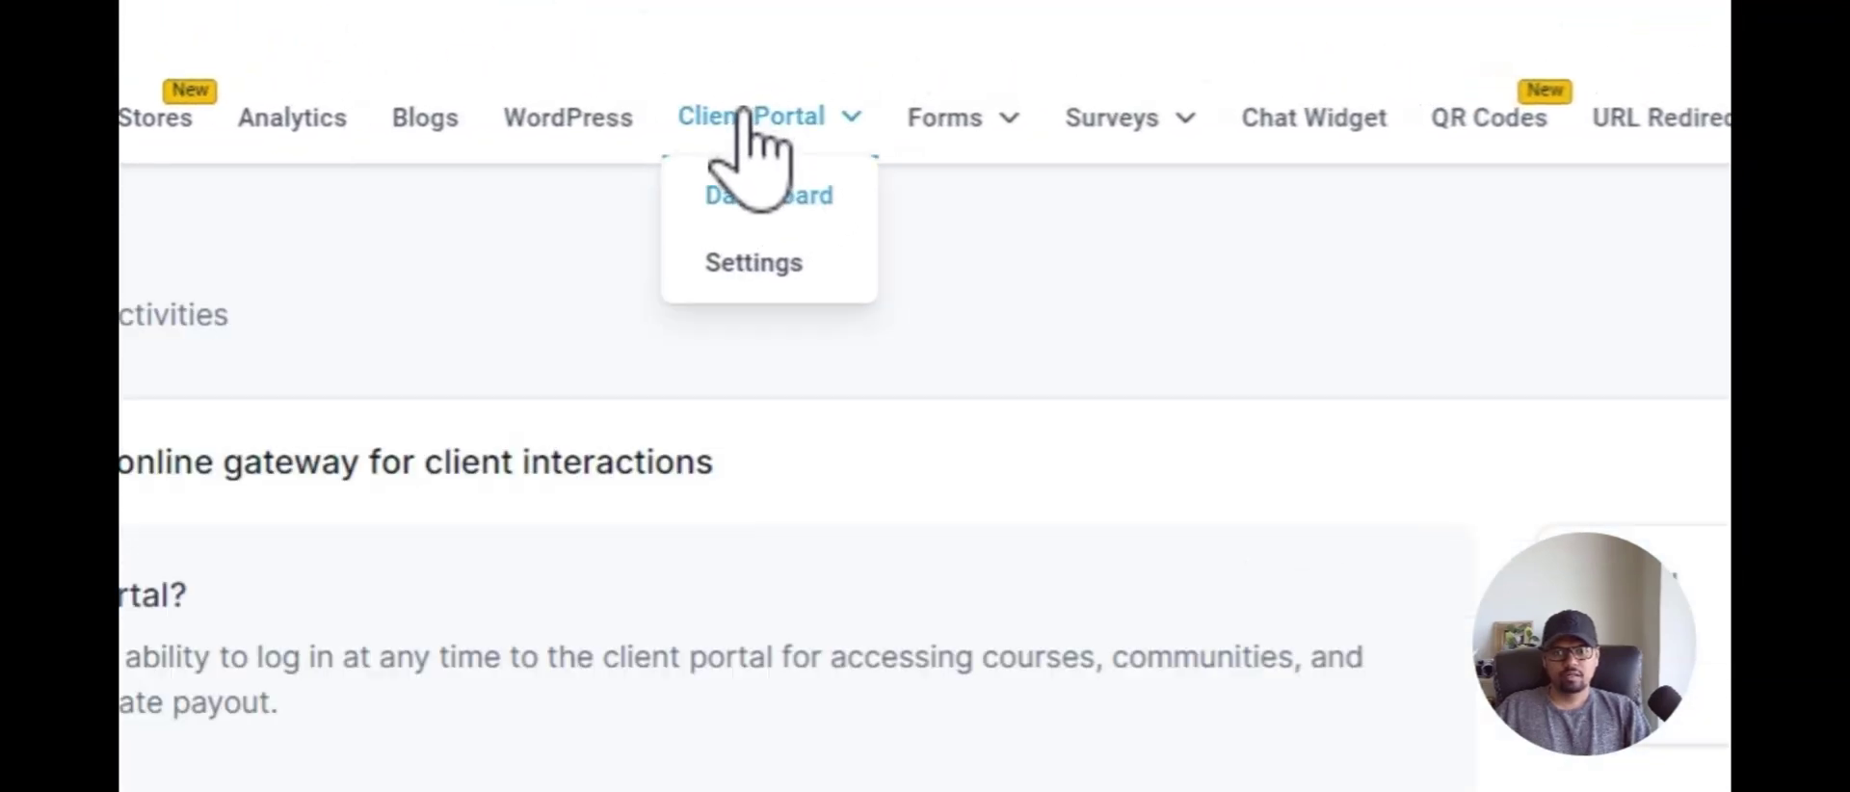
pyautogui.click(755, 262)
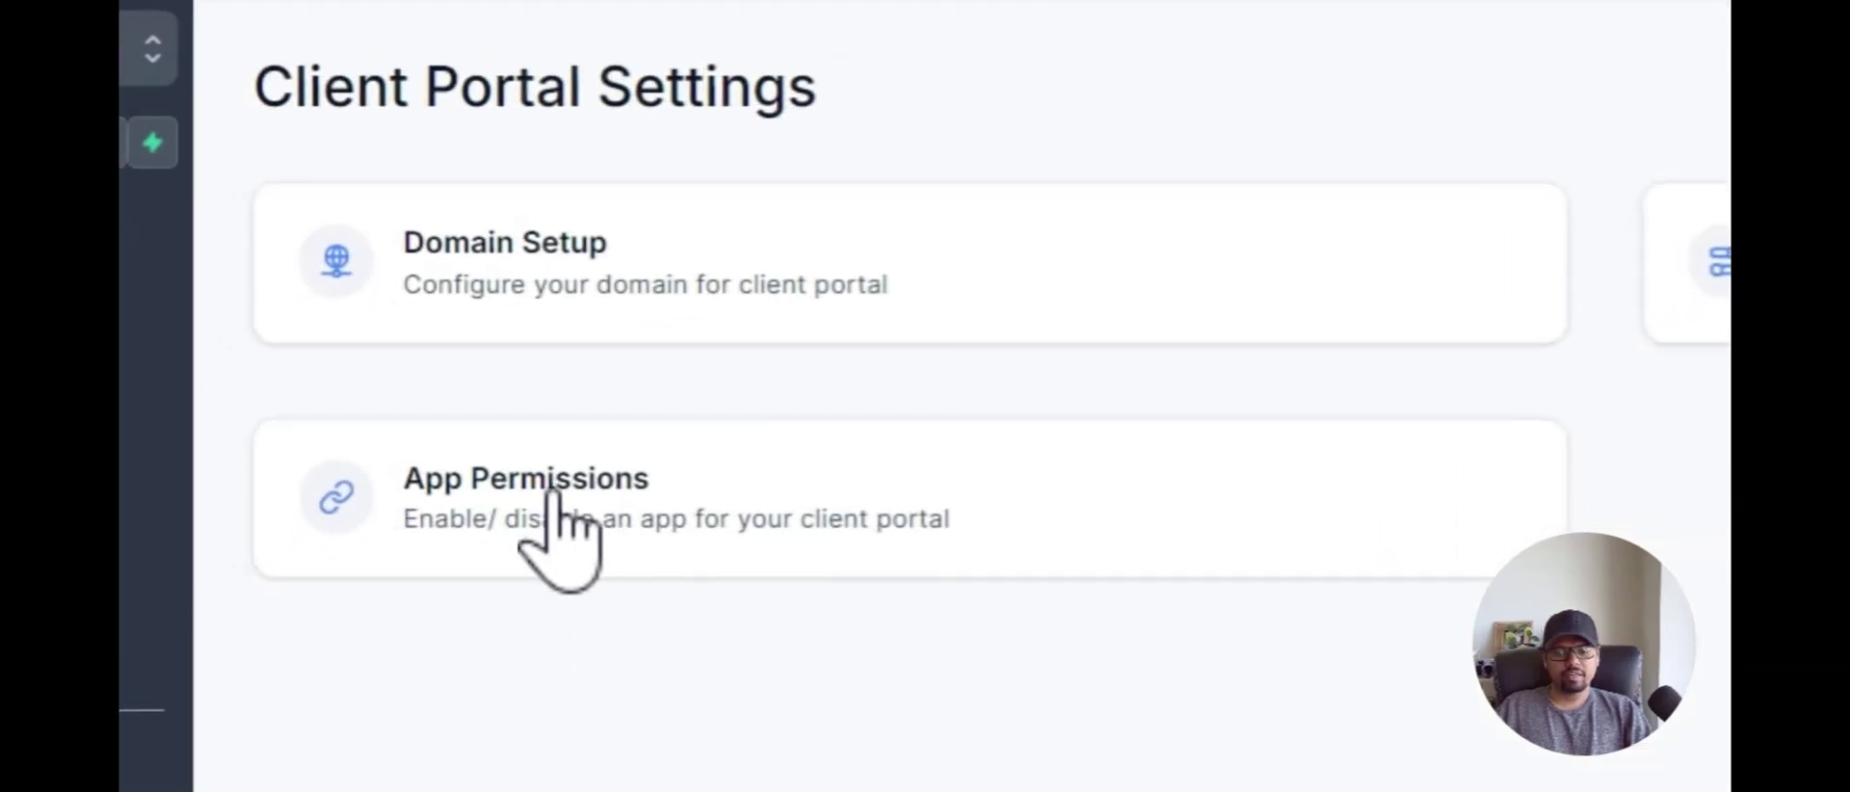
pyautogui.click(552, 494)
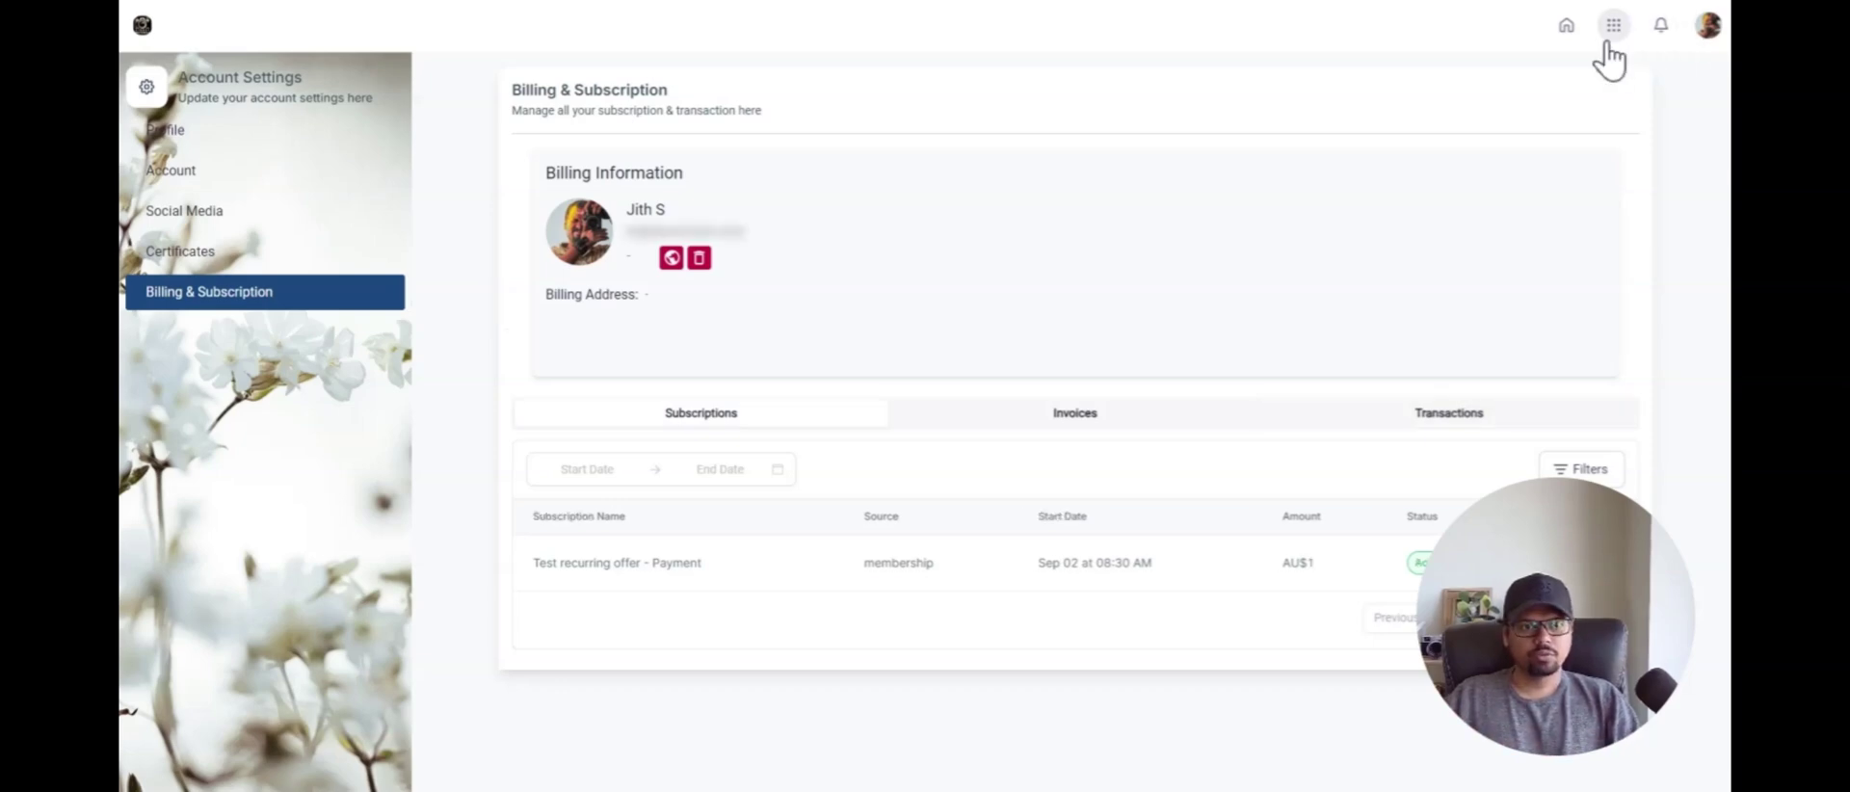
pyautogui.click(1609, 38)
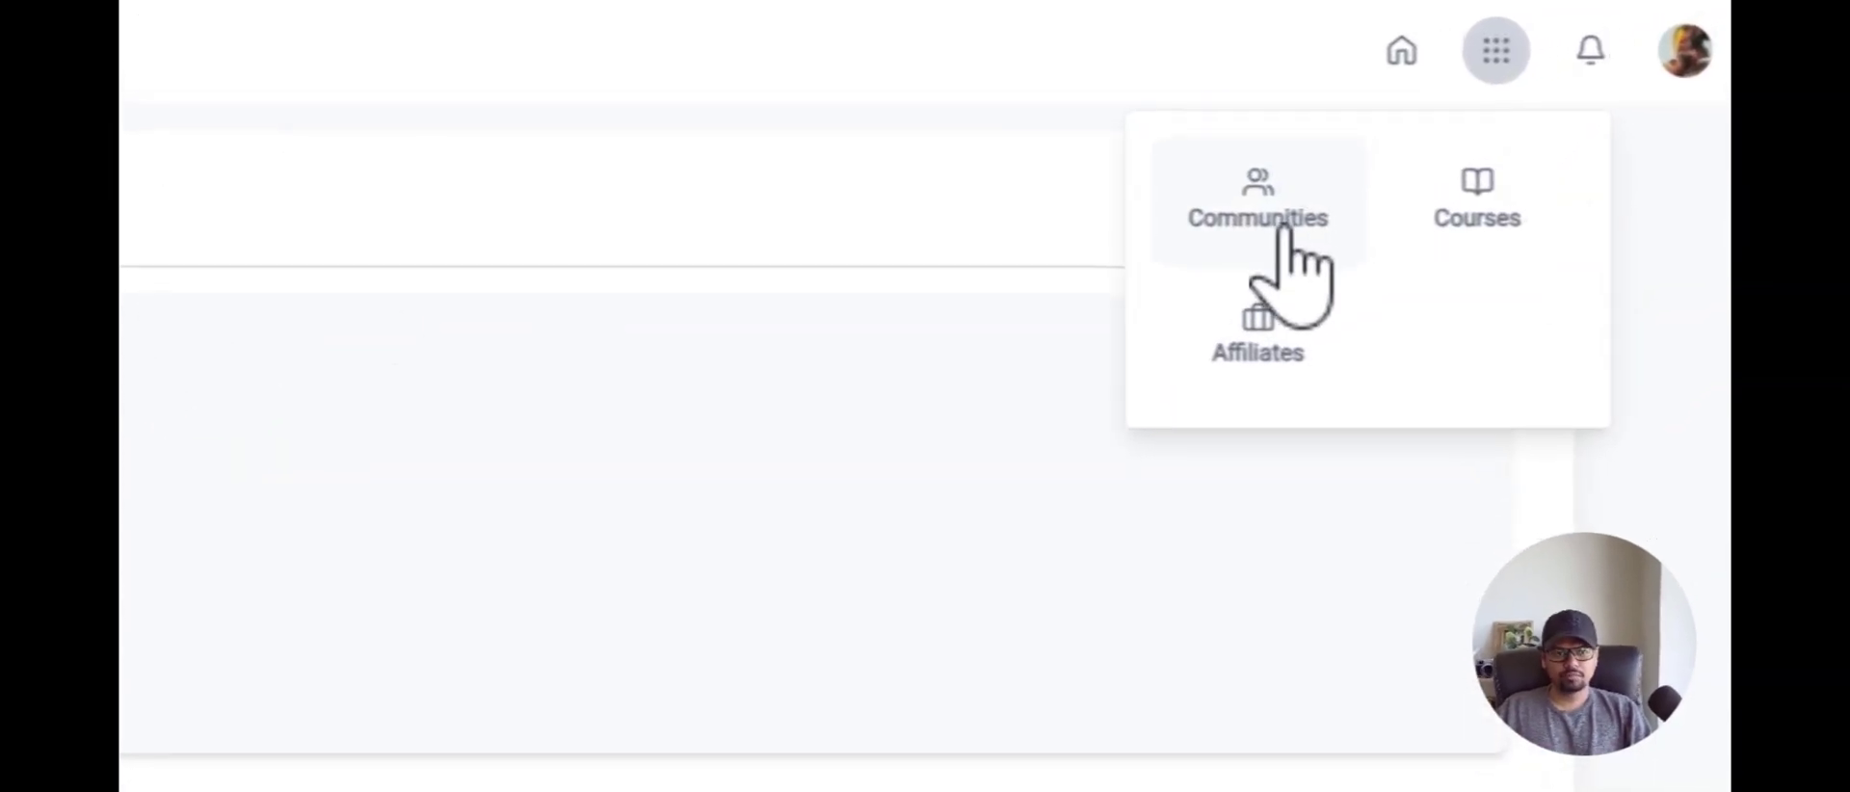
# Step: Change the private Sydney Photowalkers group to the paid AU$20/Month price and save
pyautogui.click(1285, 224)
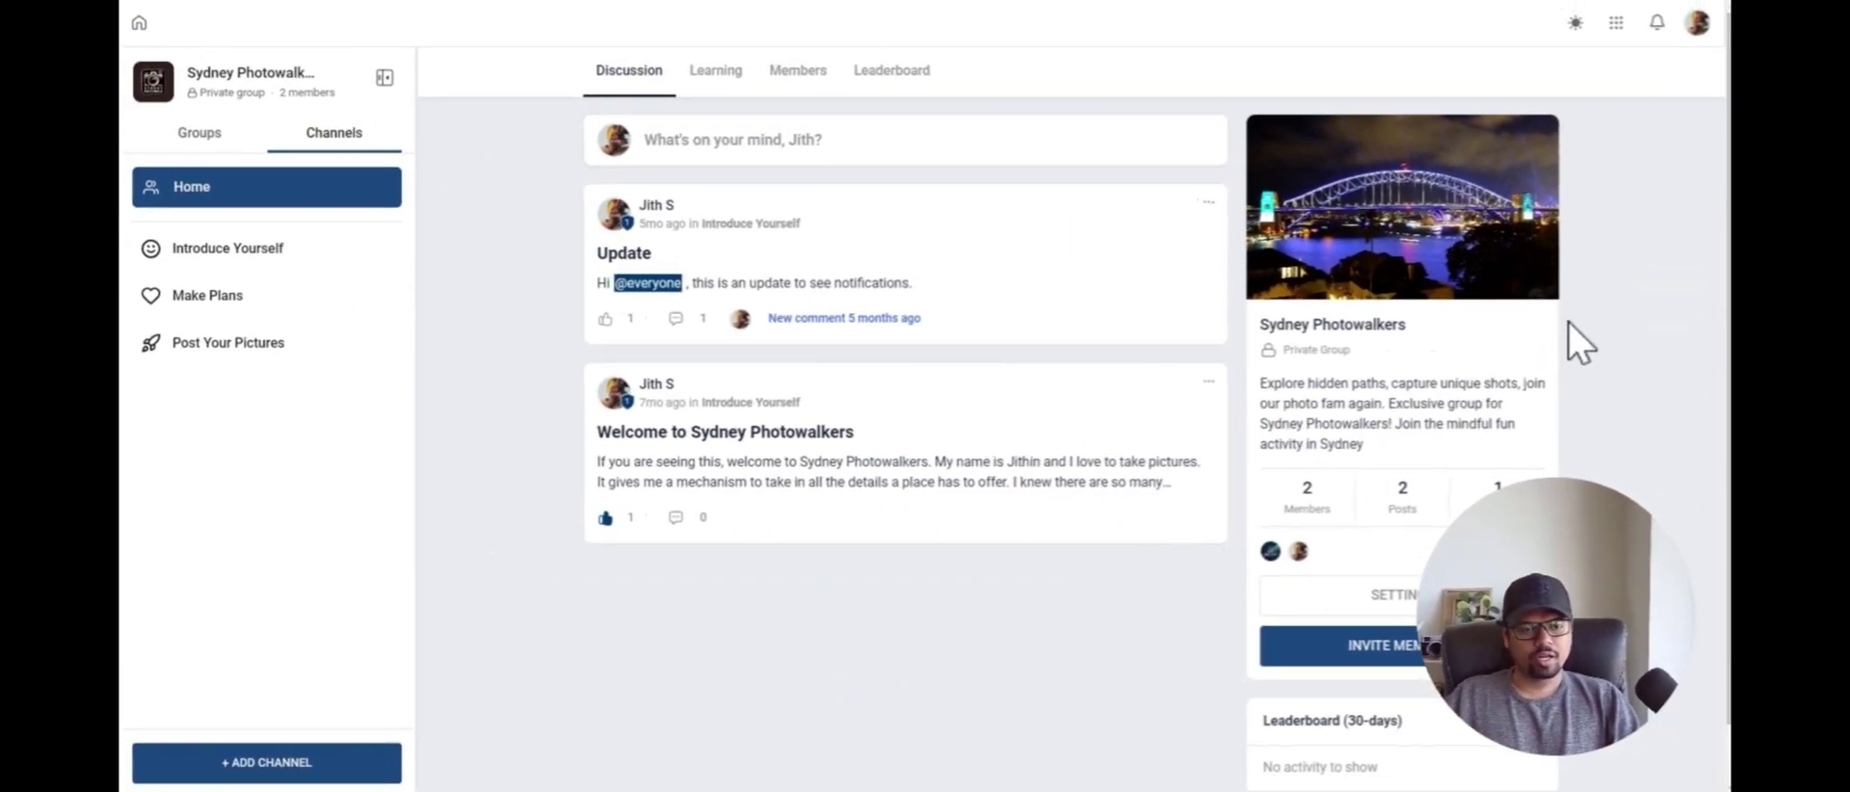
pyautogui.click(1400, 596)
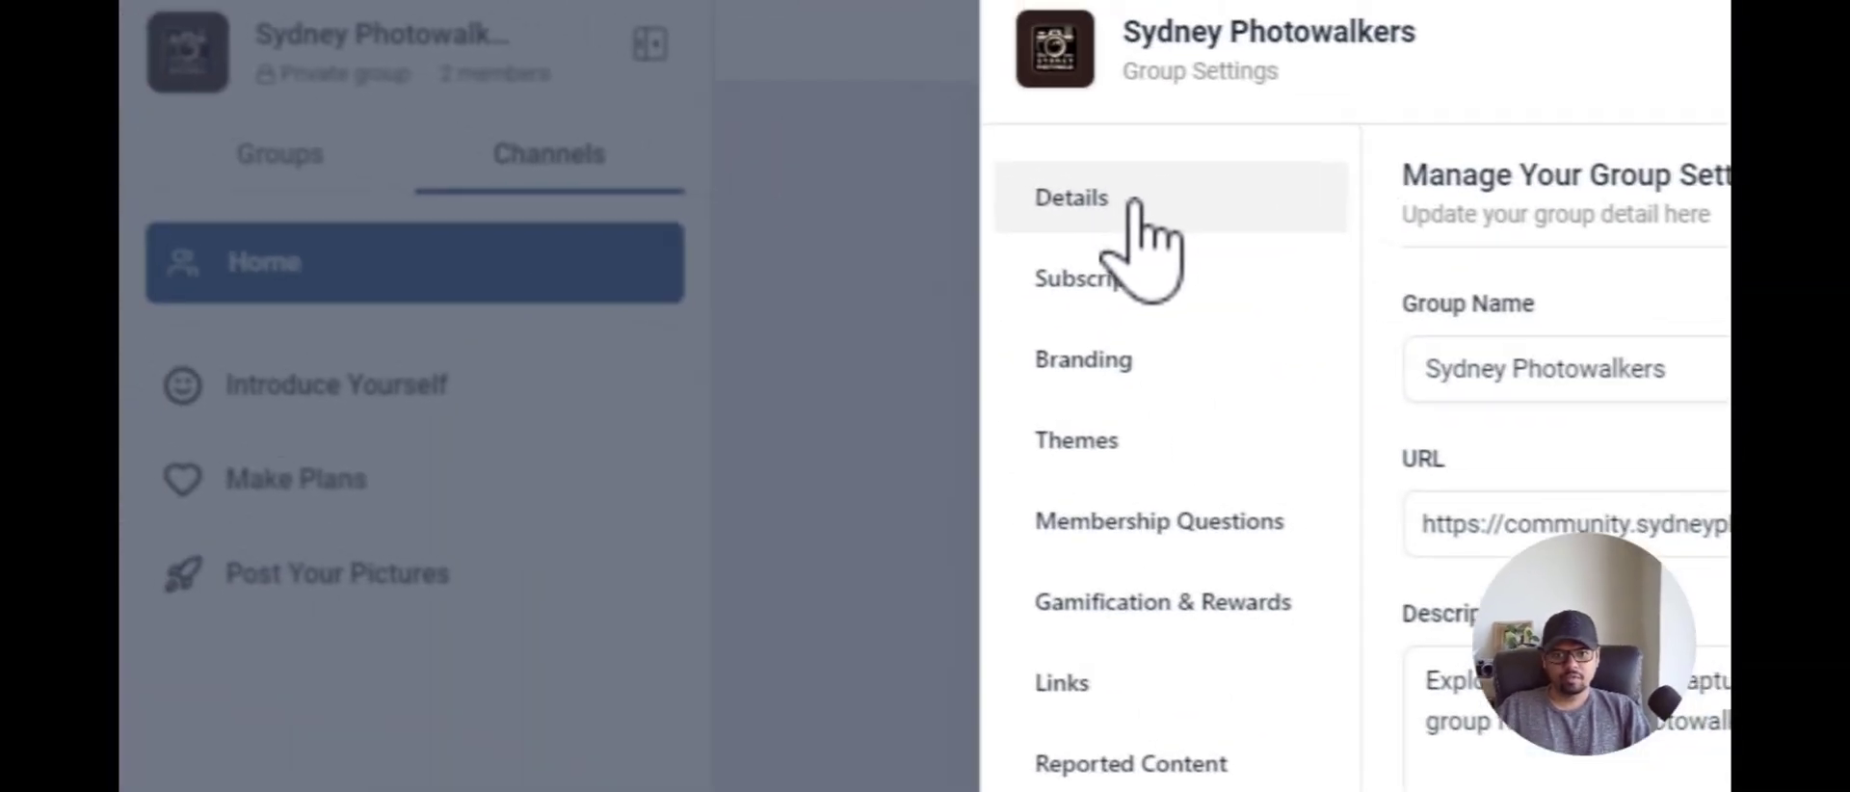
pyautogui.click(1100, 258)
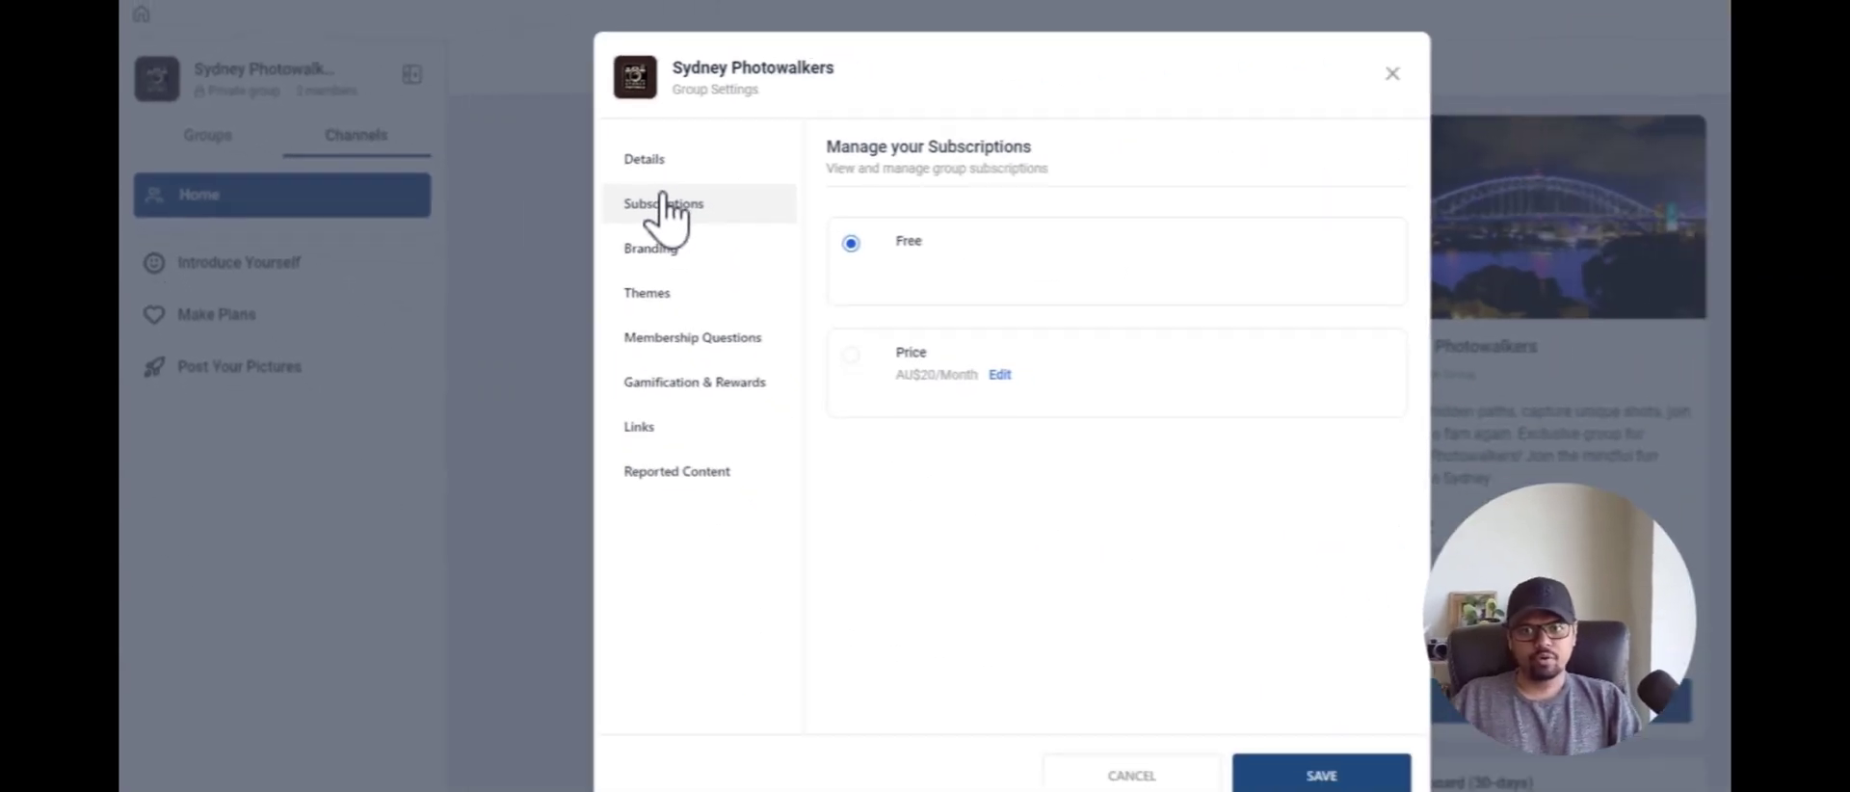
pyautogui.click(592, 154)
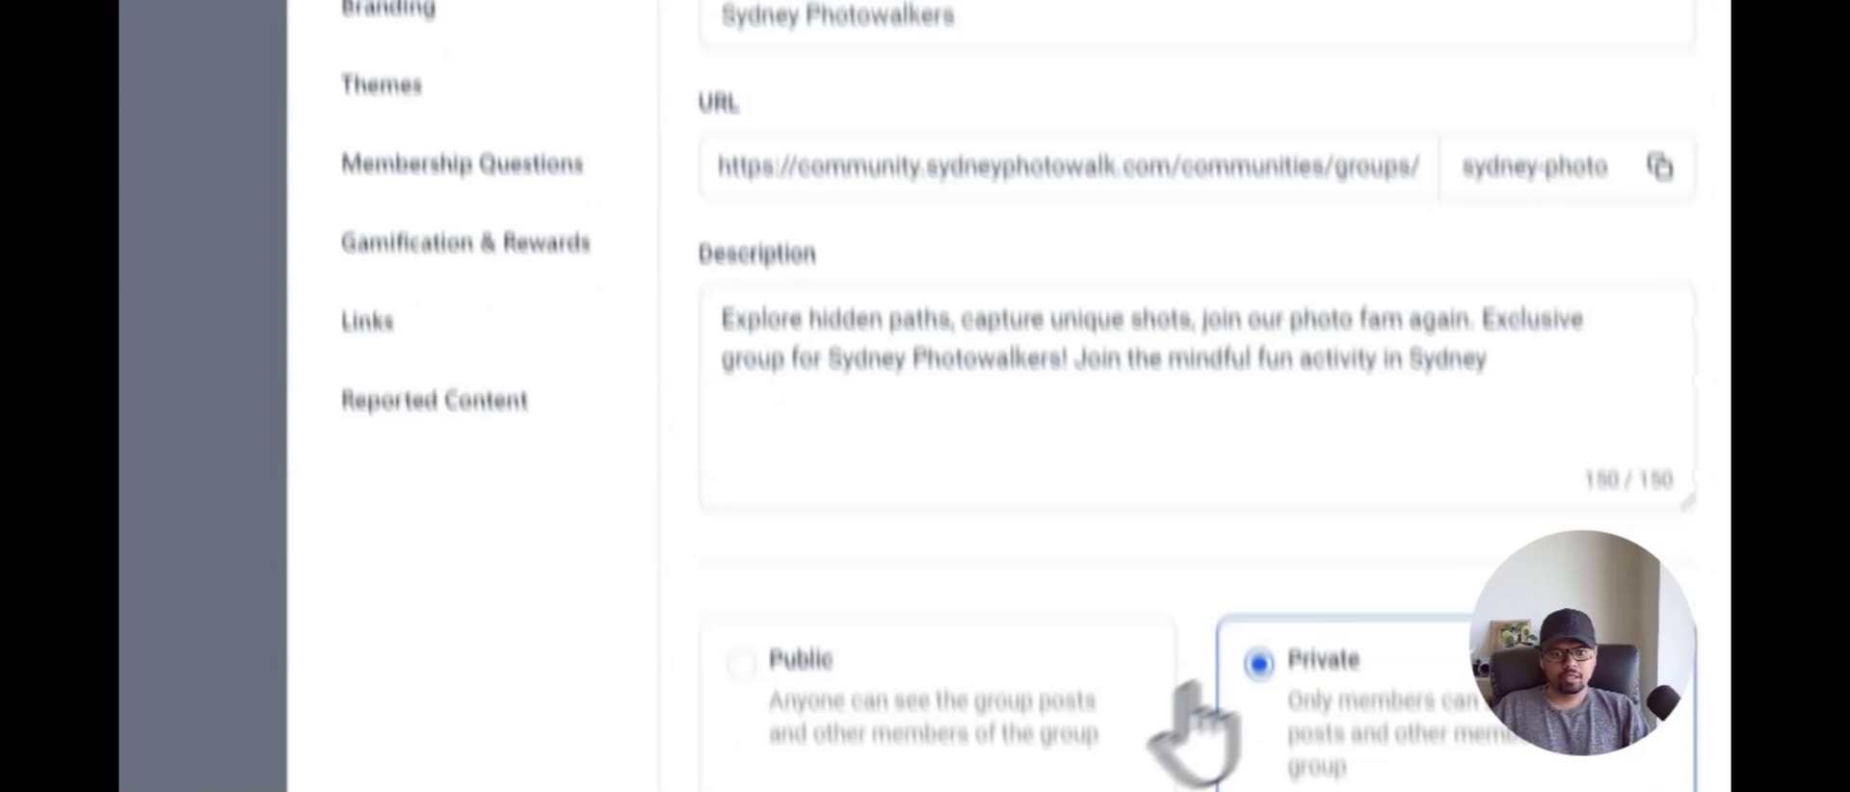
pyautogui.click(884, 611)
pyautogui.click(1312, 585)
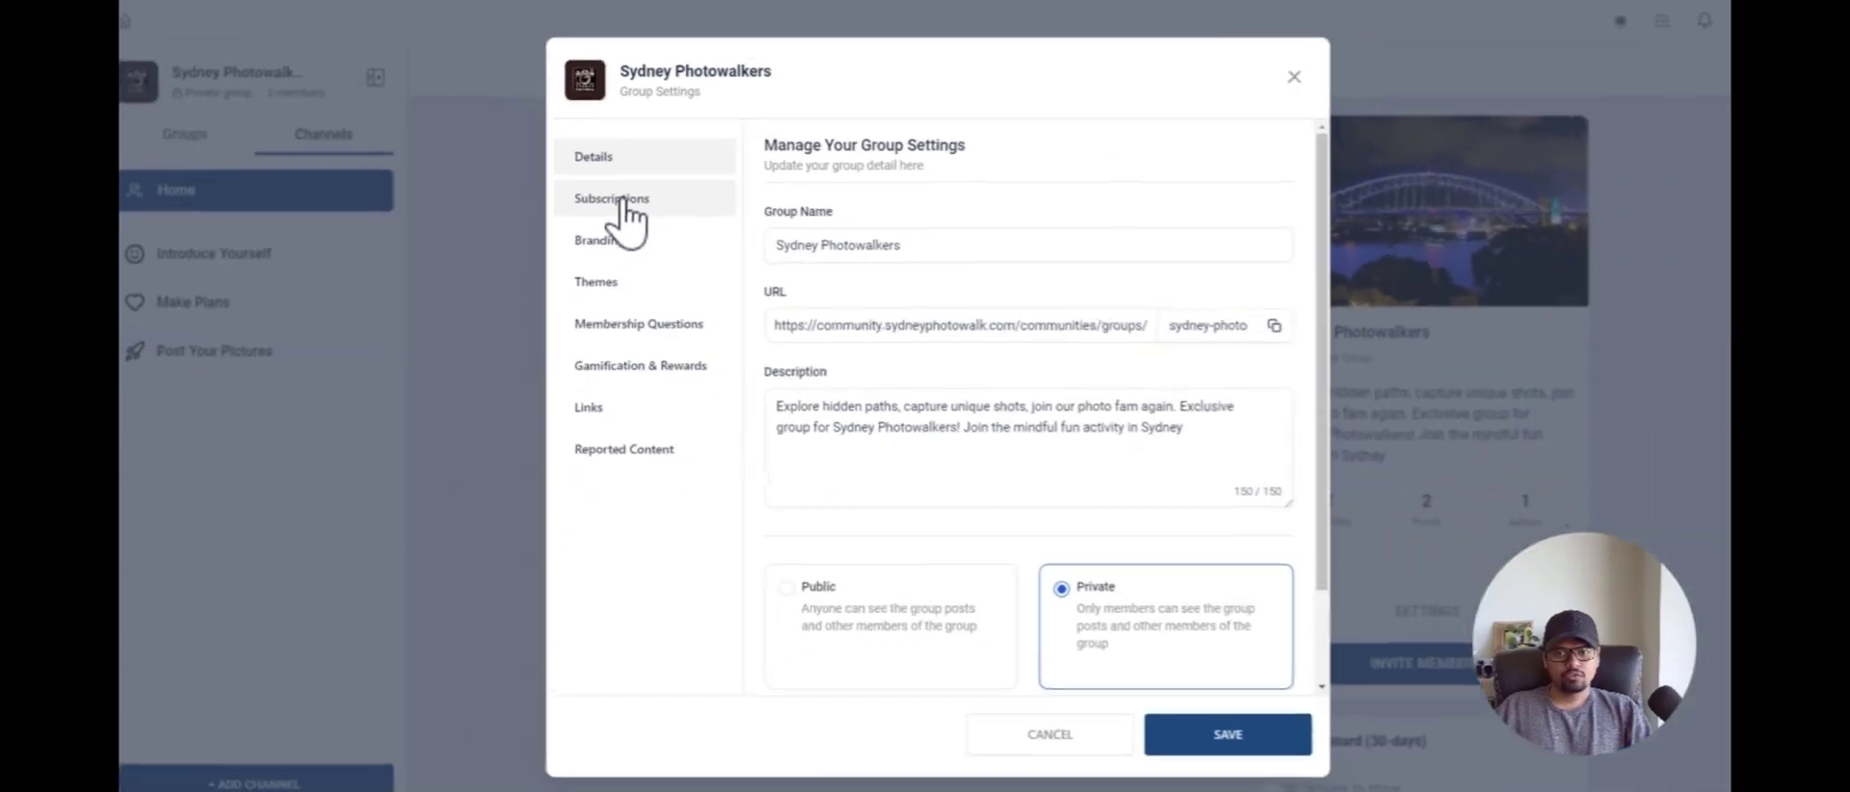
pyautogui.click(622, 200)
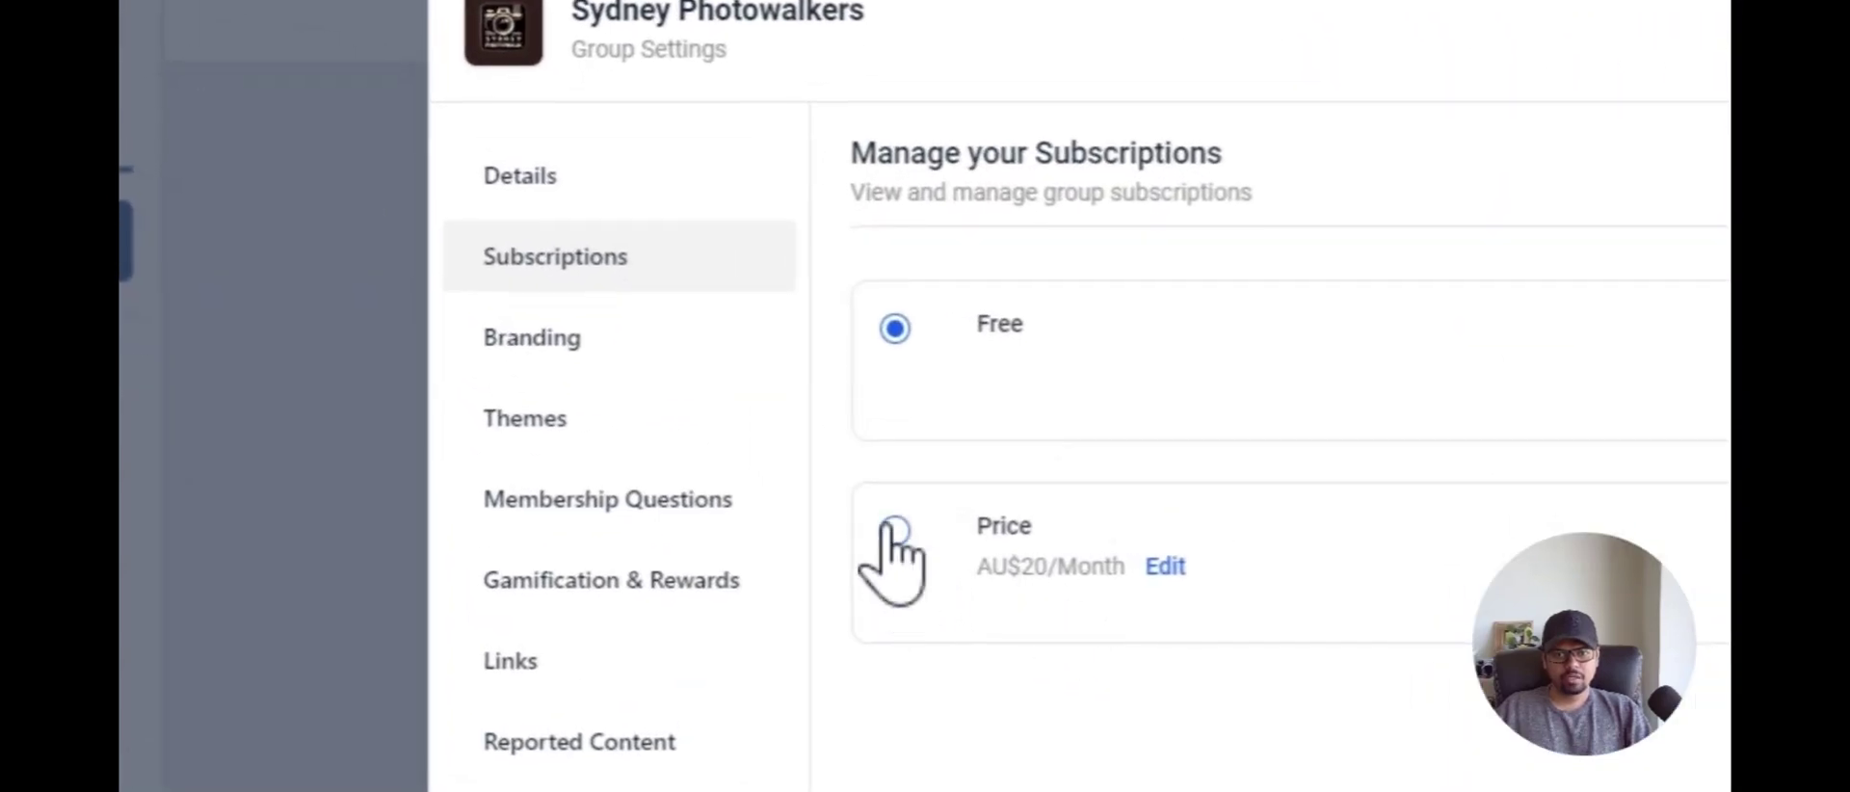
pyautogui.click(894, 530)
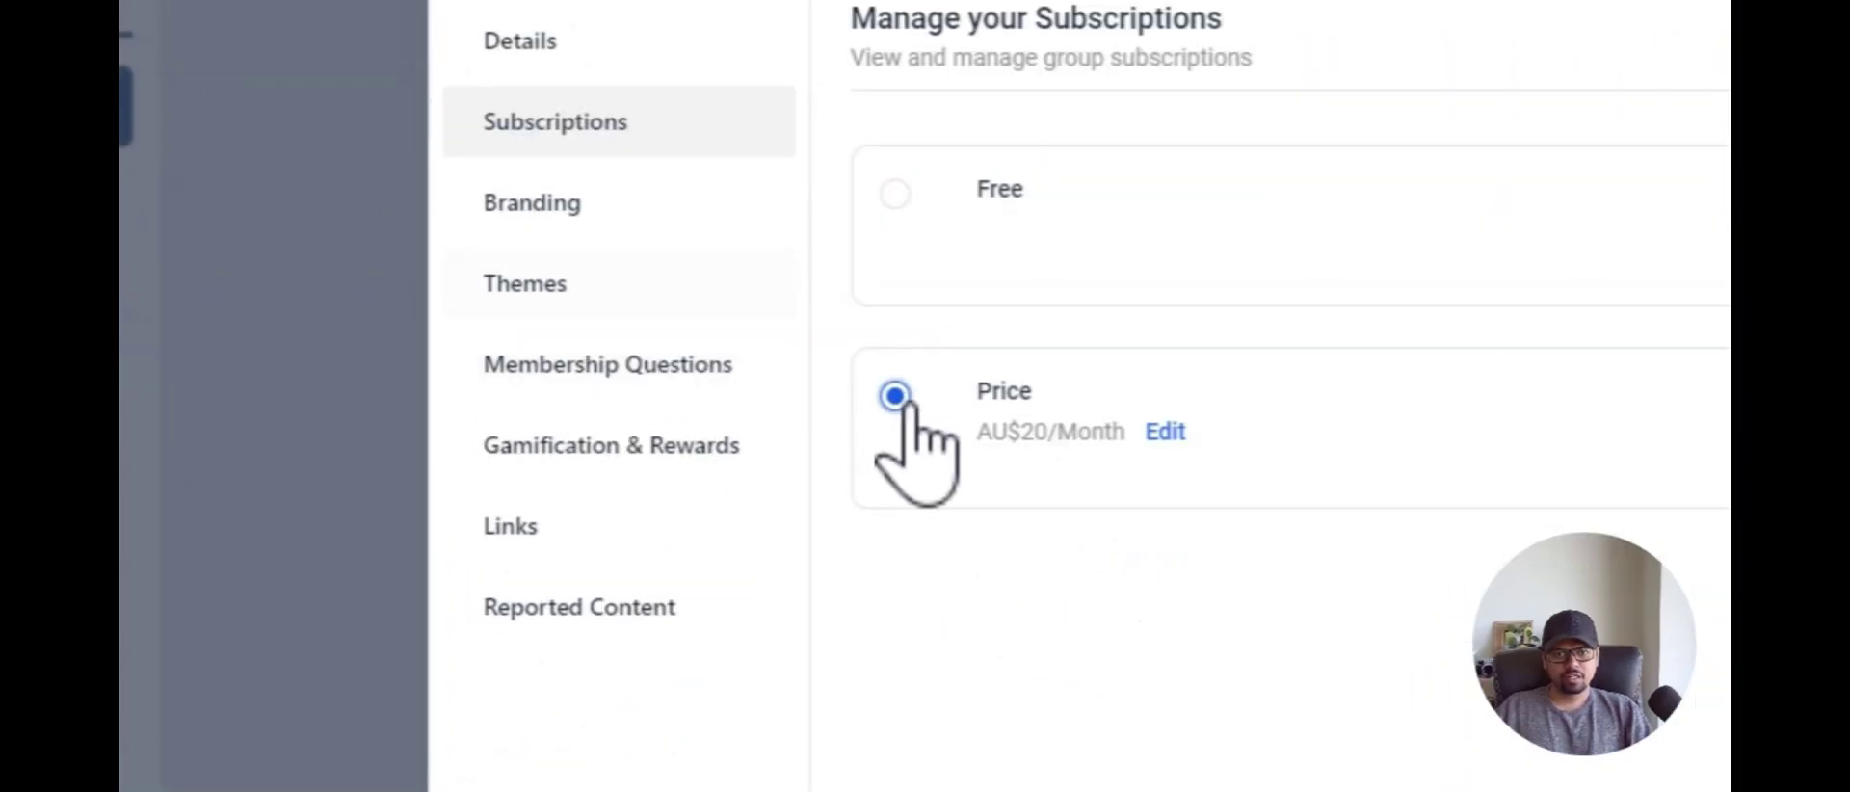
pyautogui.click(1322, 641)
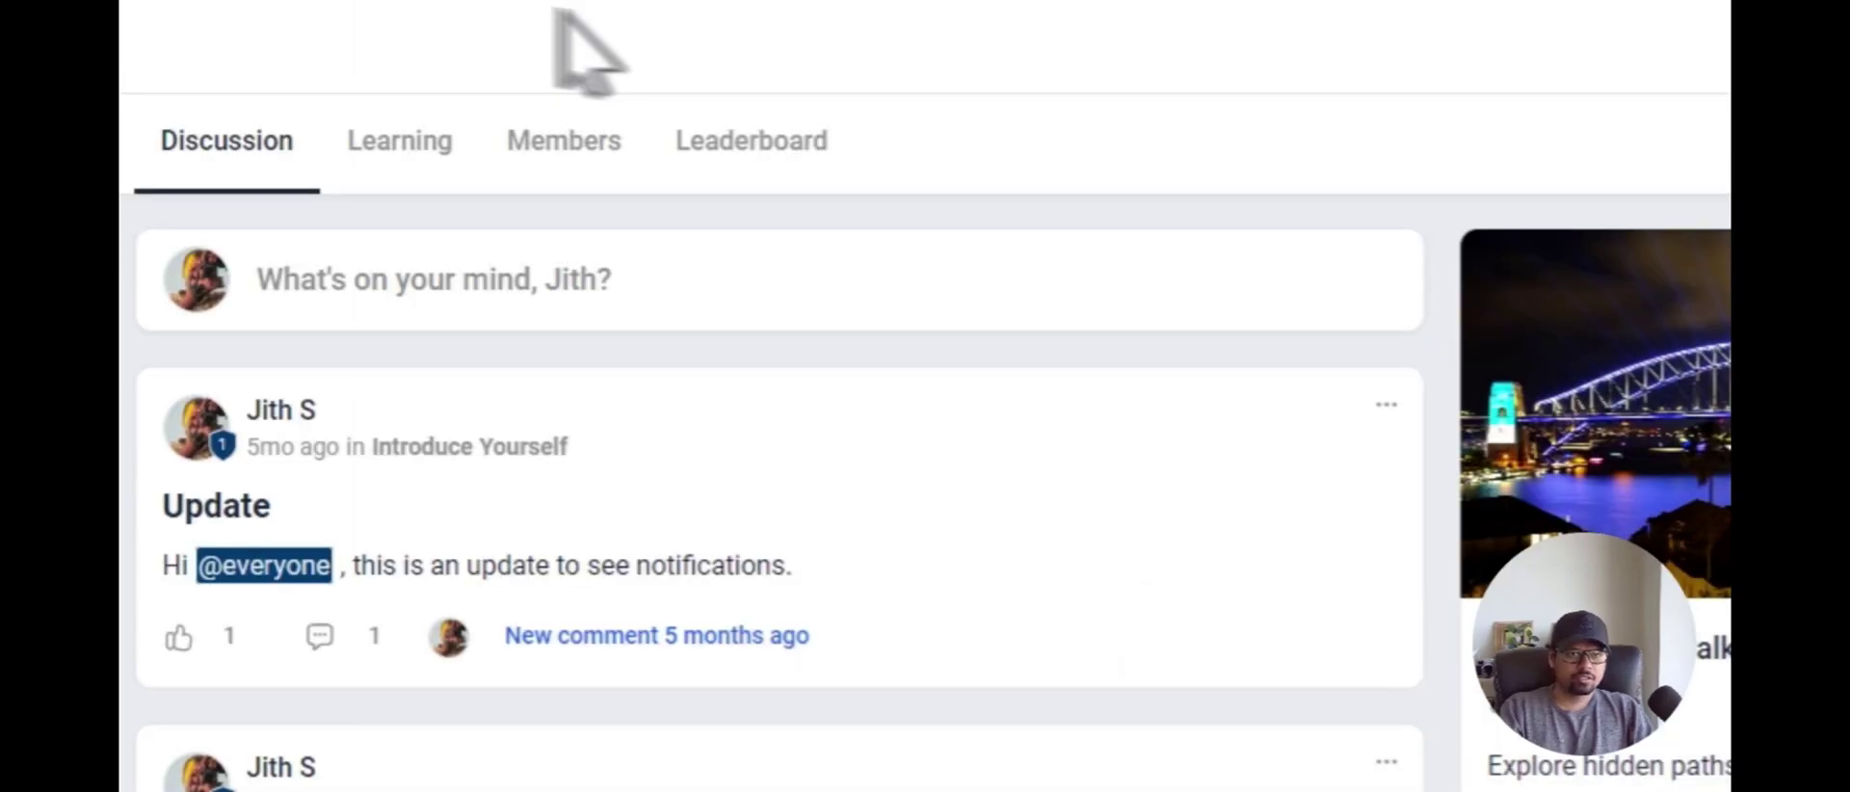
# Step: Load the group page in a Chrome incognito window and start the AU$20/month subscription
pyautogui.click(1670, 17)
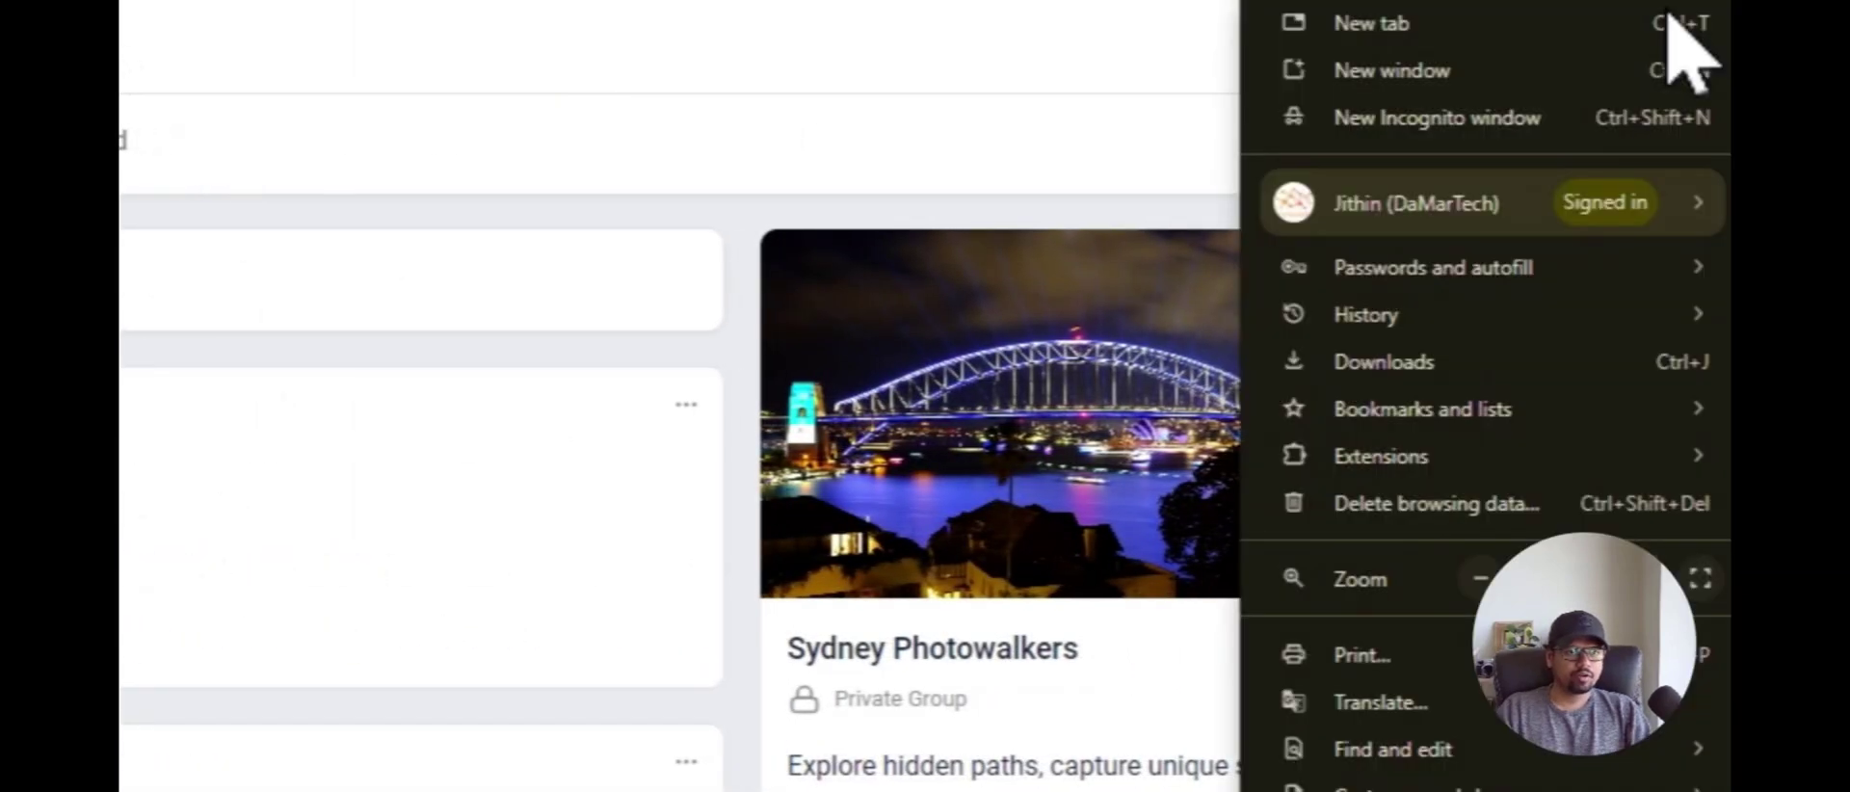
pyautogui.click(1442, 121)
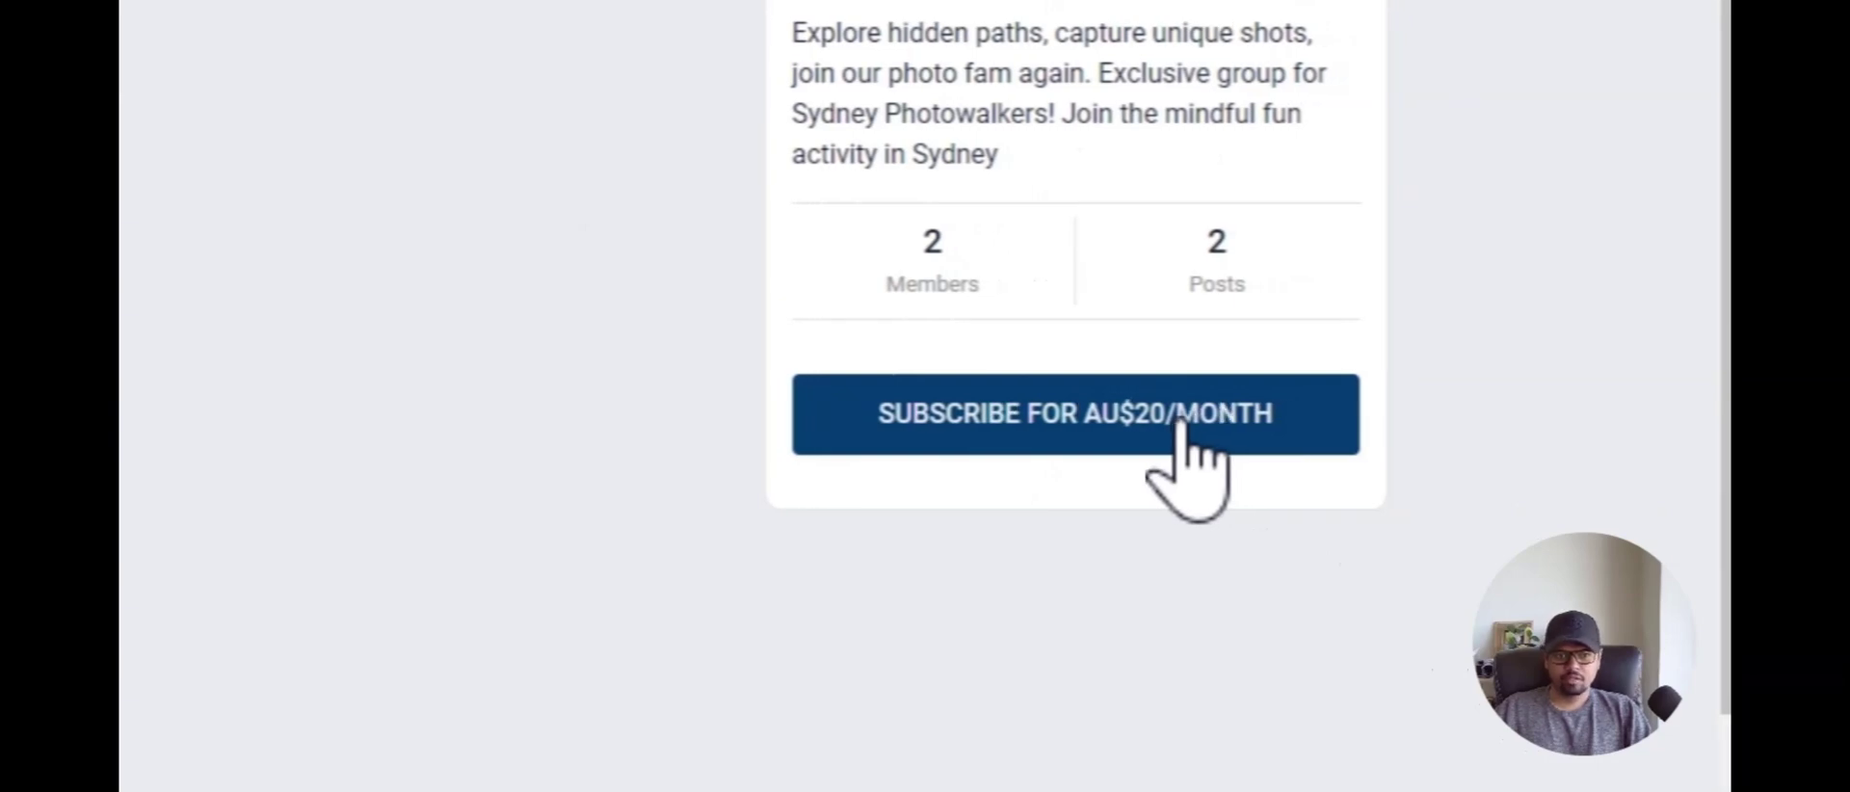
pyautogui.click(1132, 427)
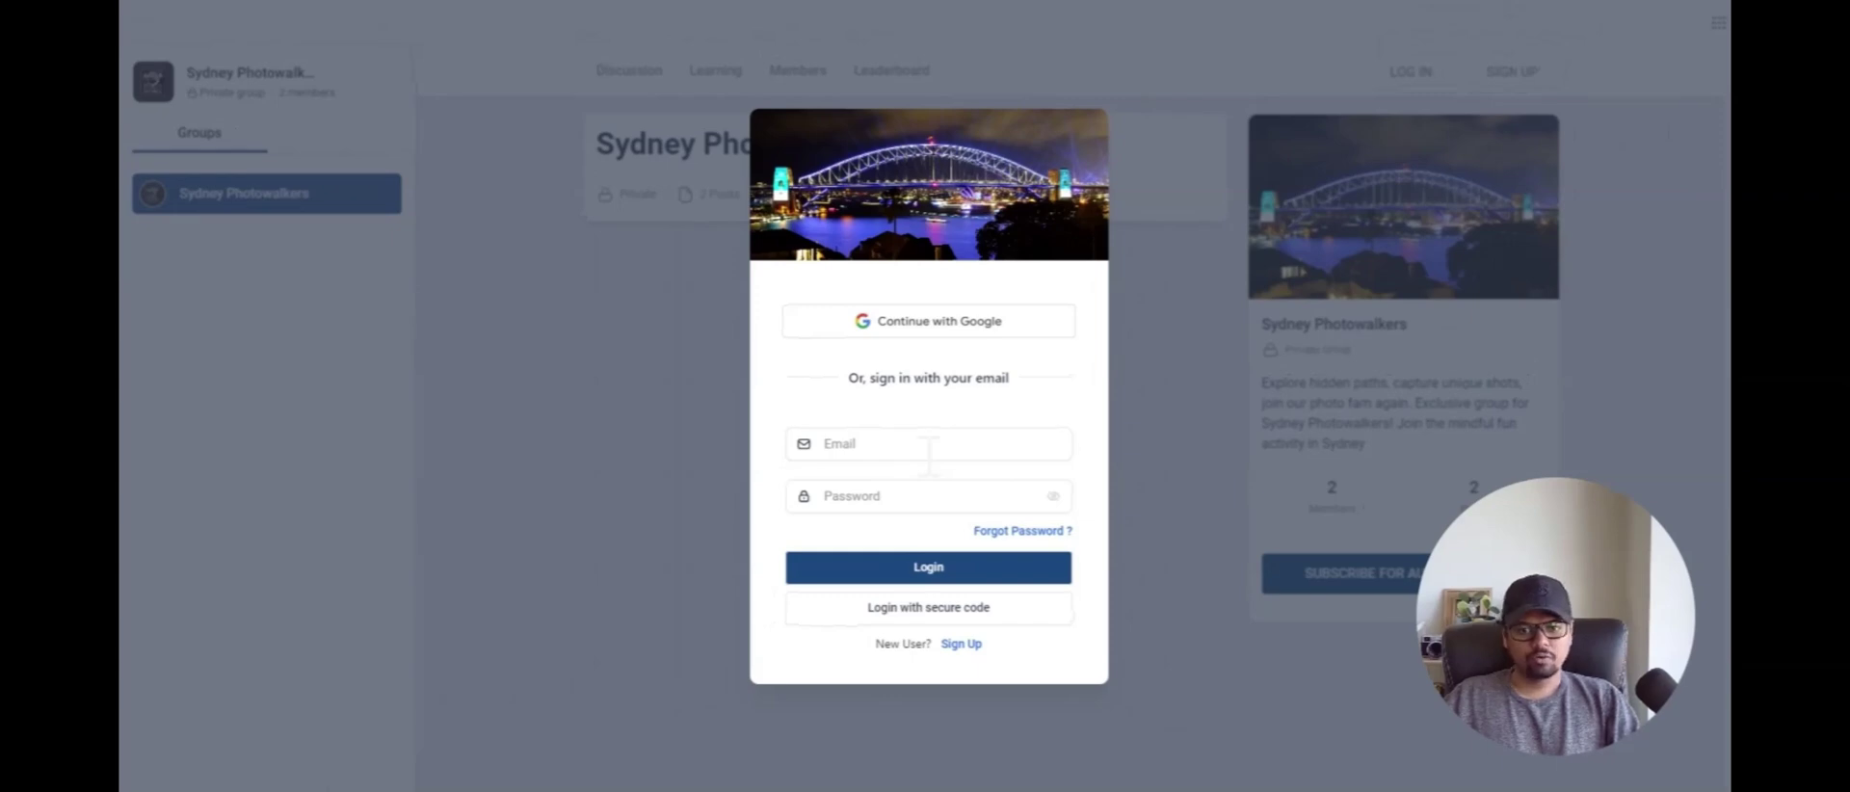
# Step: Sign up a new test member and verify the emailed secure code
pyautogui.click(965, 647)
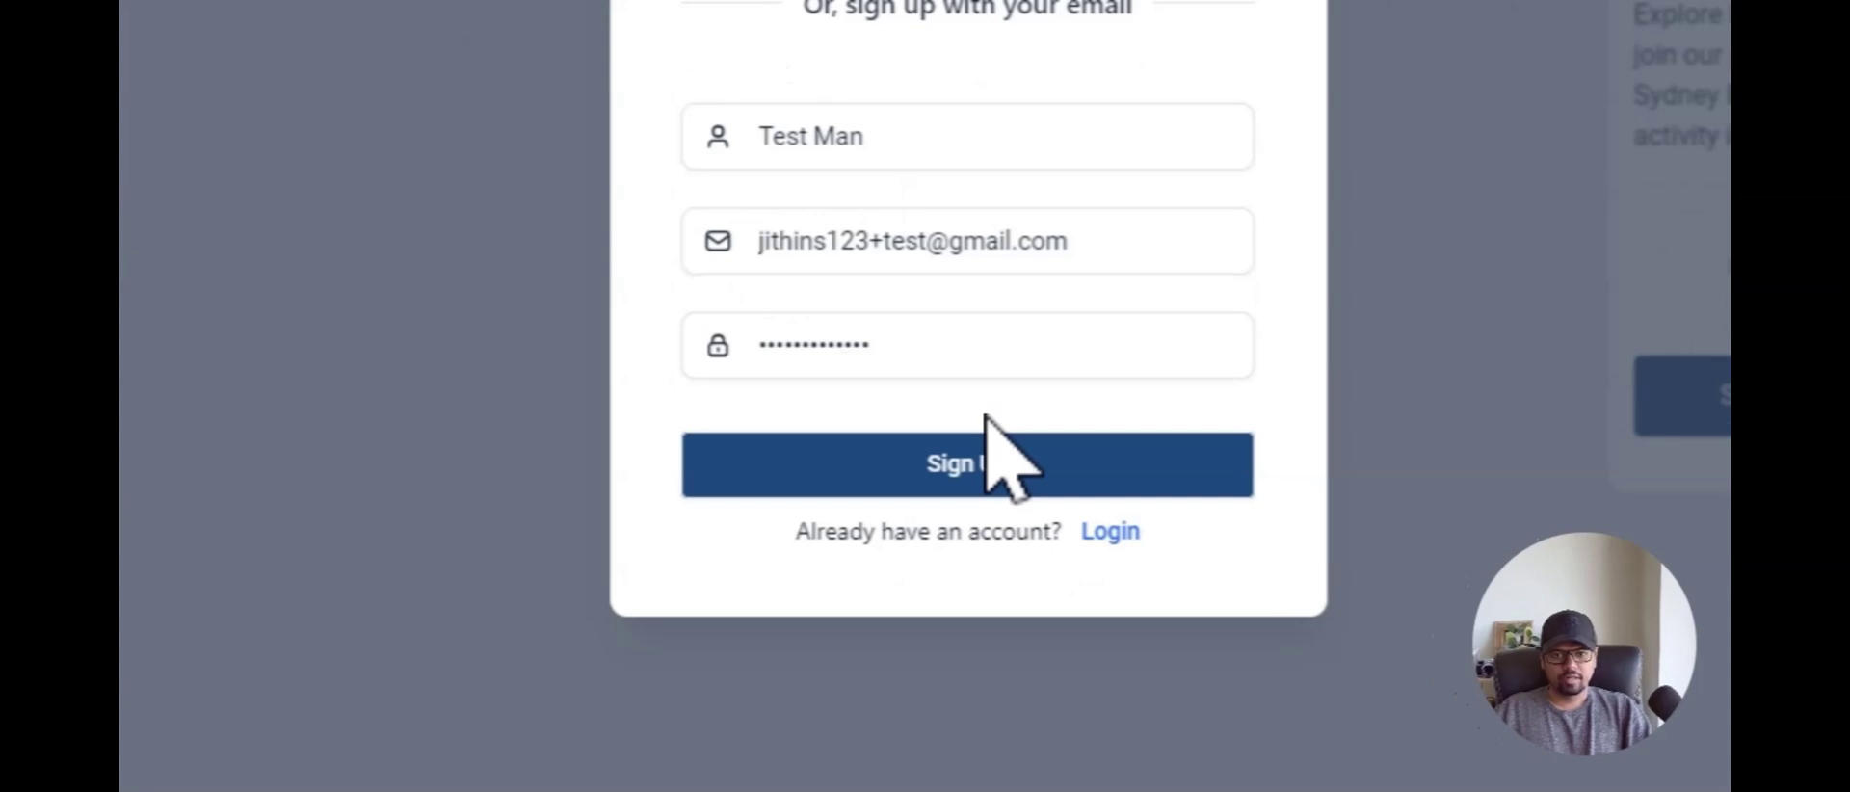
pyautogui.click(984, 464)
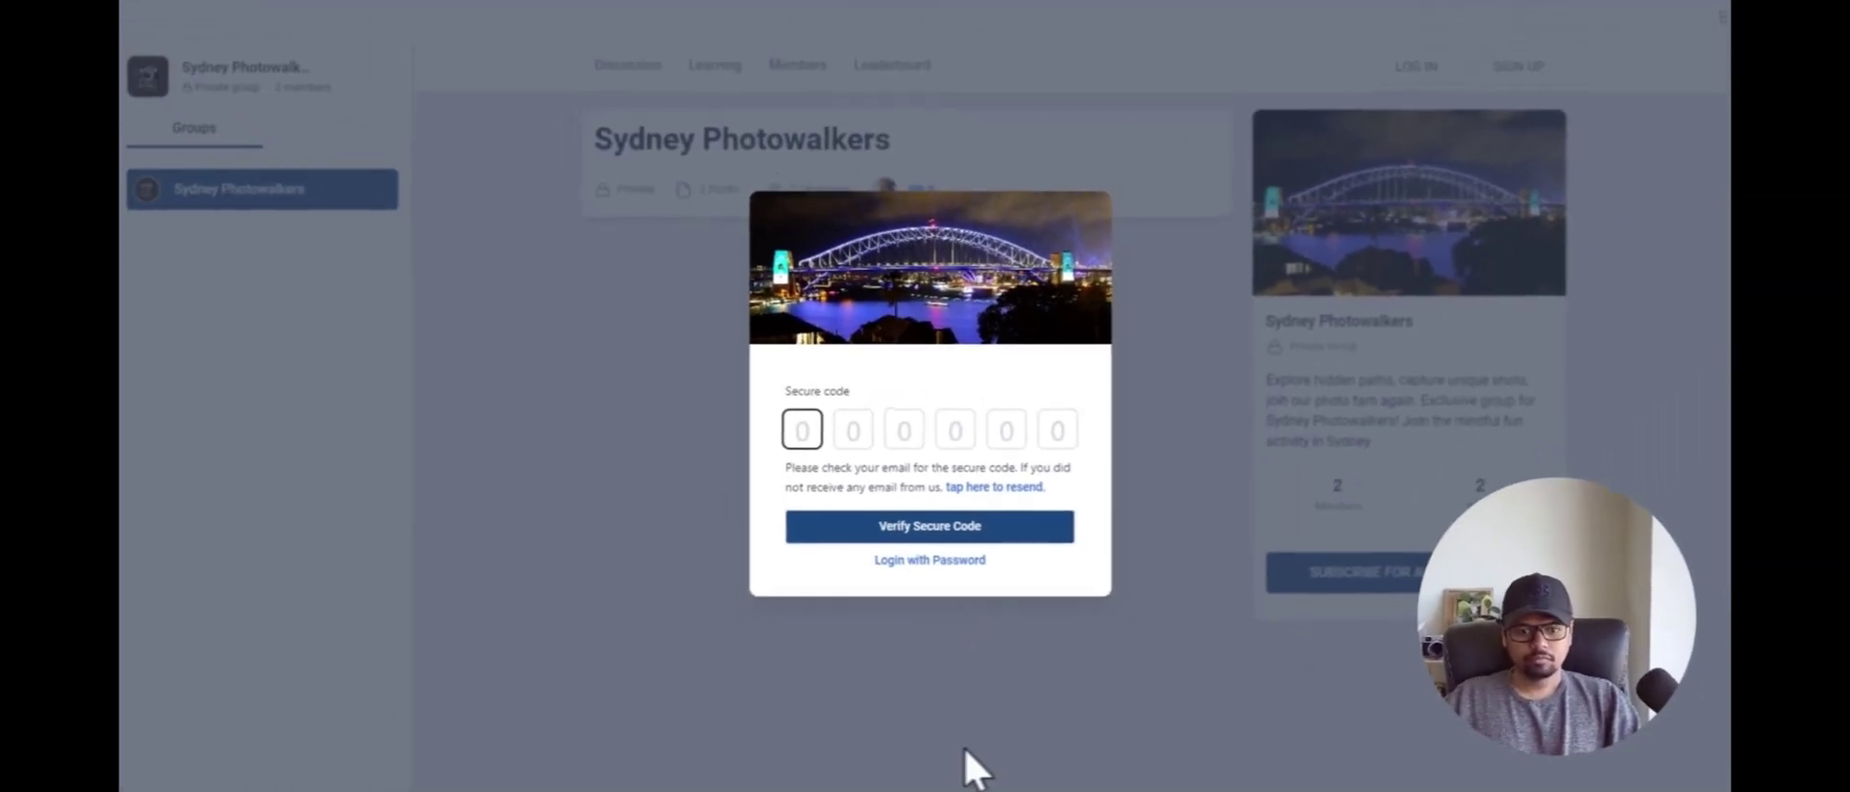
pyautogui.click(956, 520)
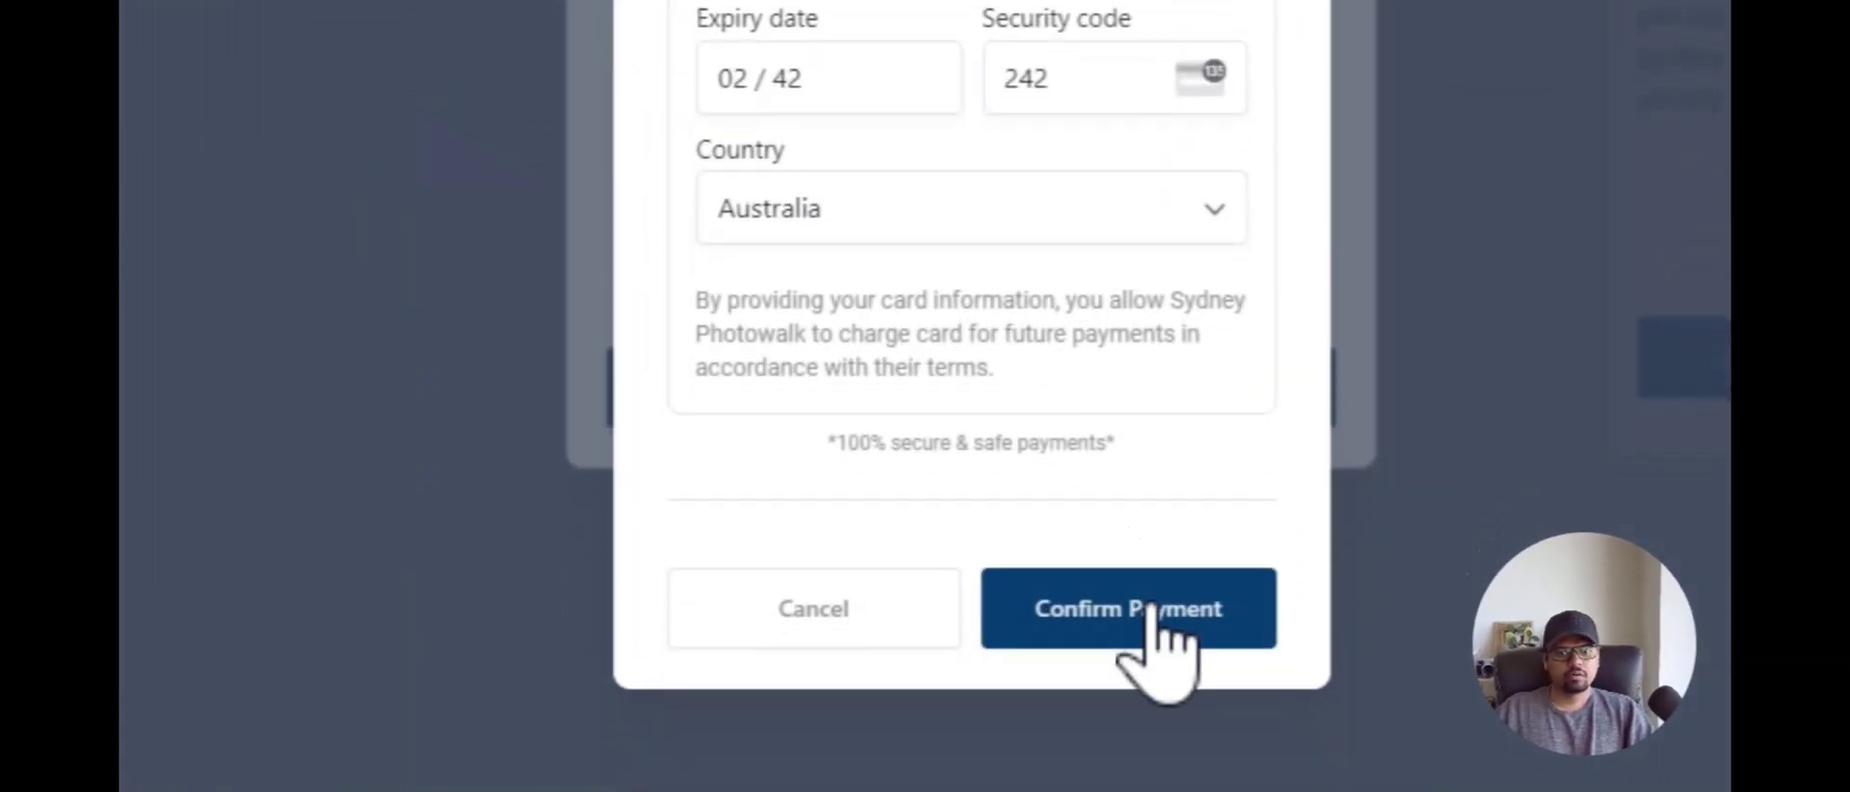
# Step: Pay the monthly subscription by card and complete the member profile with an uploaded avatar
pyautogui.click(1154, 607)
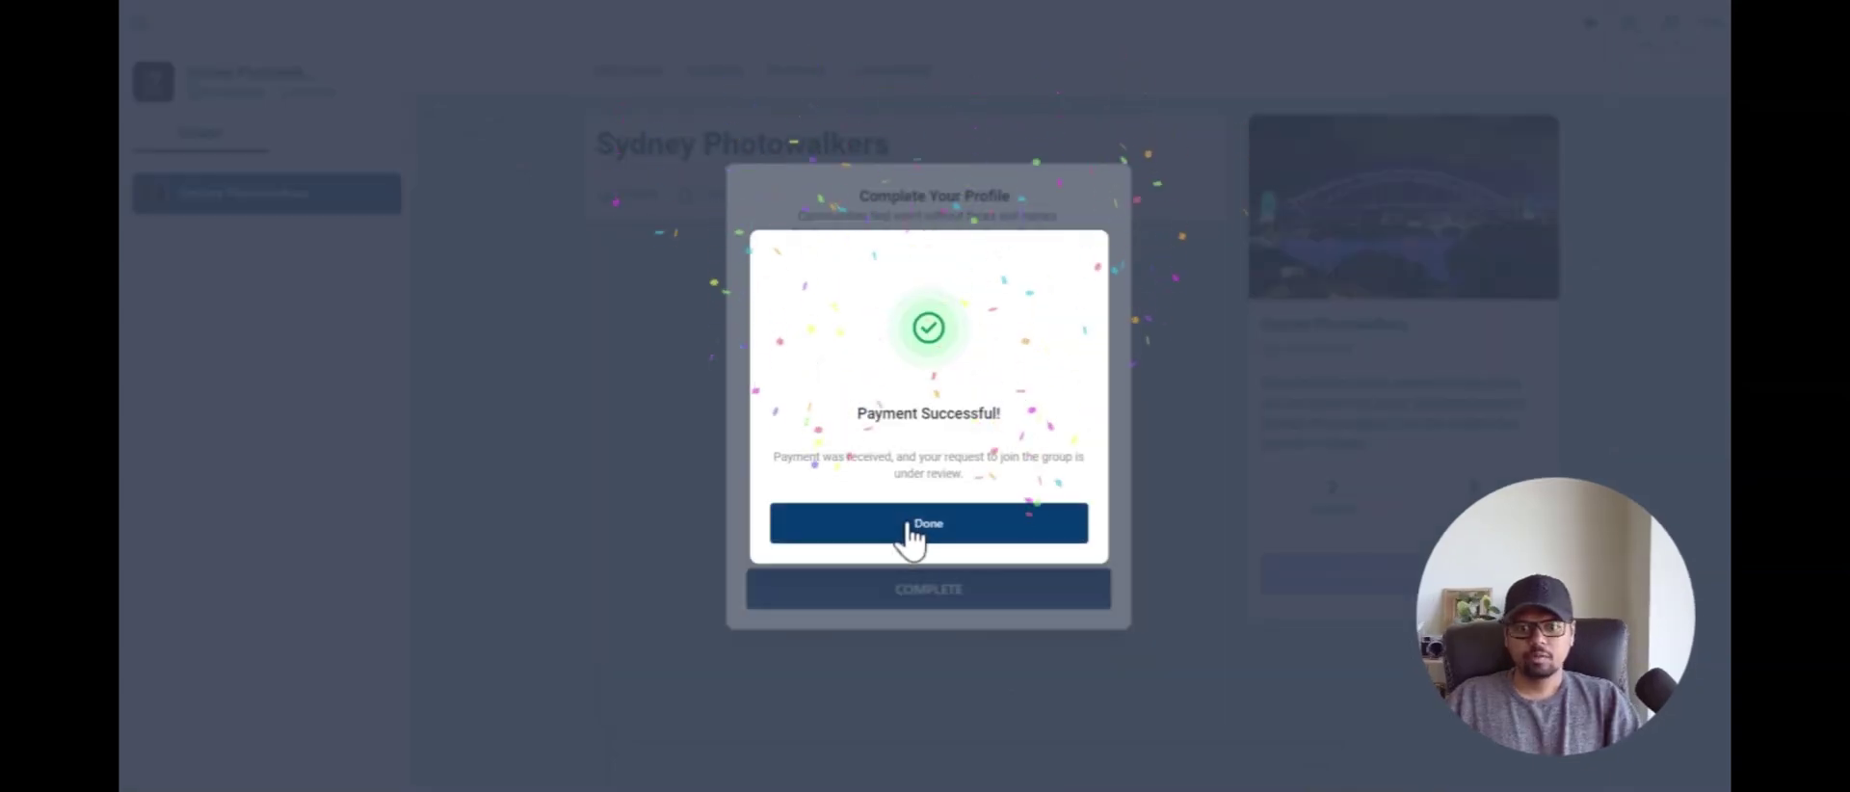
pyautogui.click(907, 525)
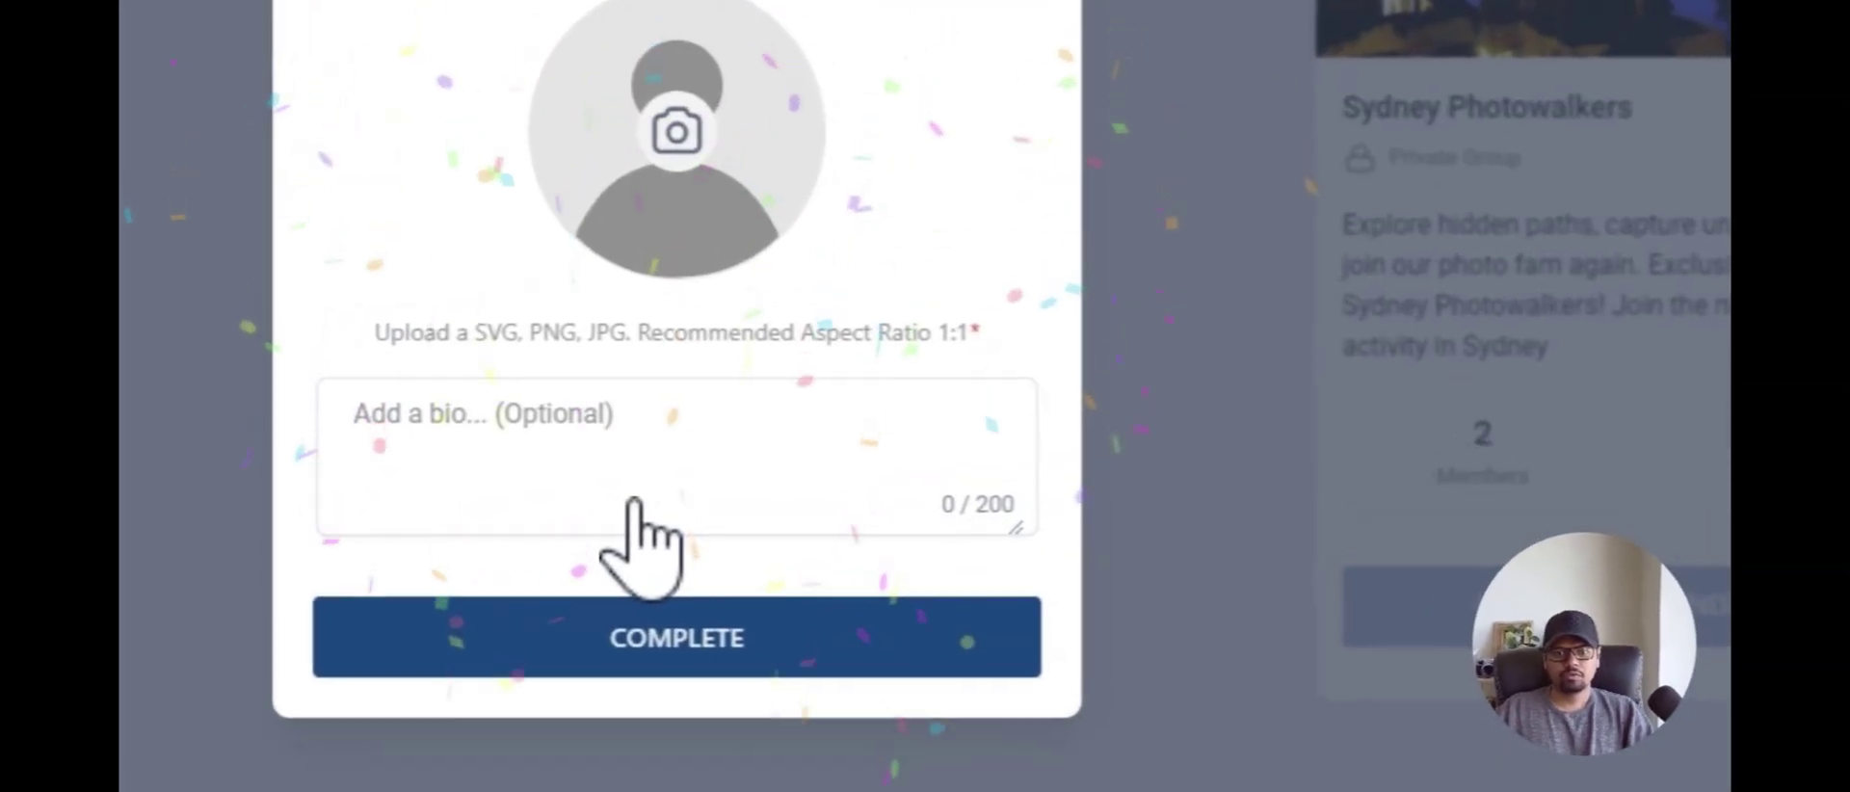
pyautogui.click(661, 631)
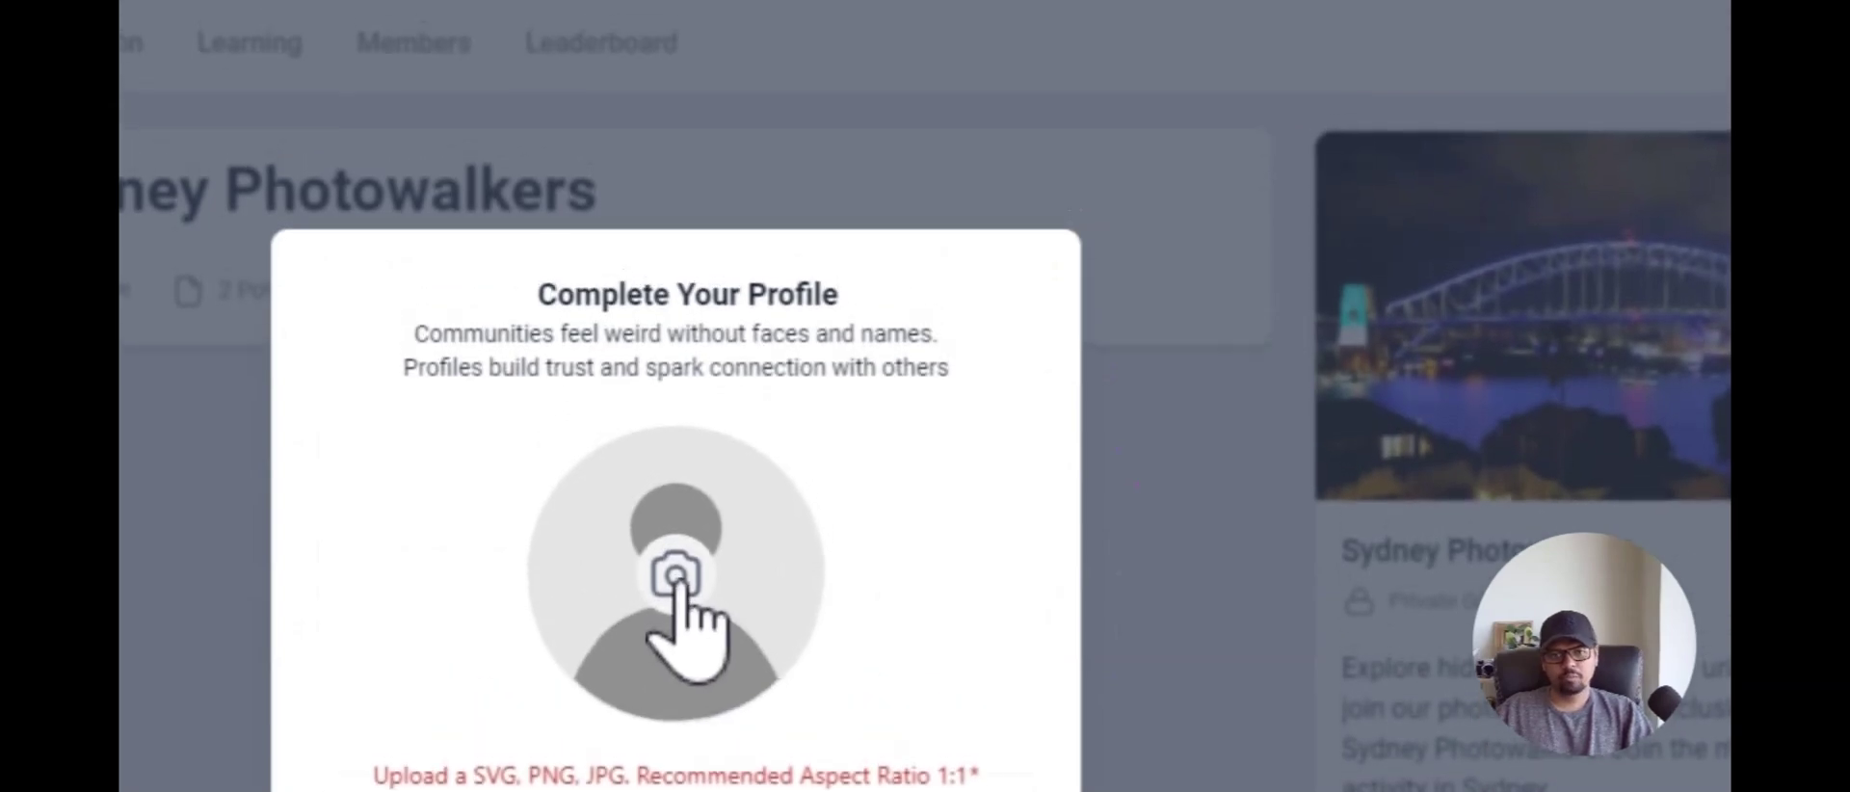
pyautogui.click(676, 577)
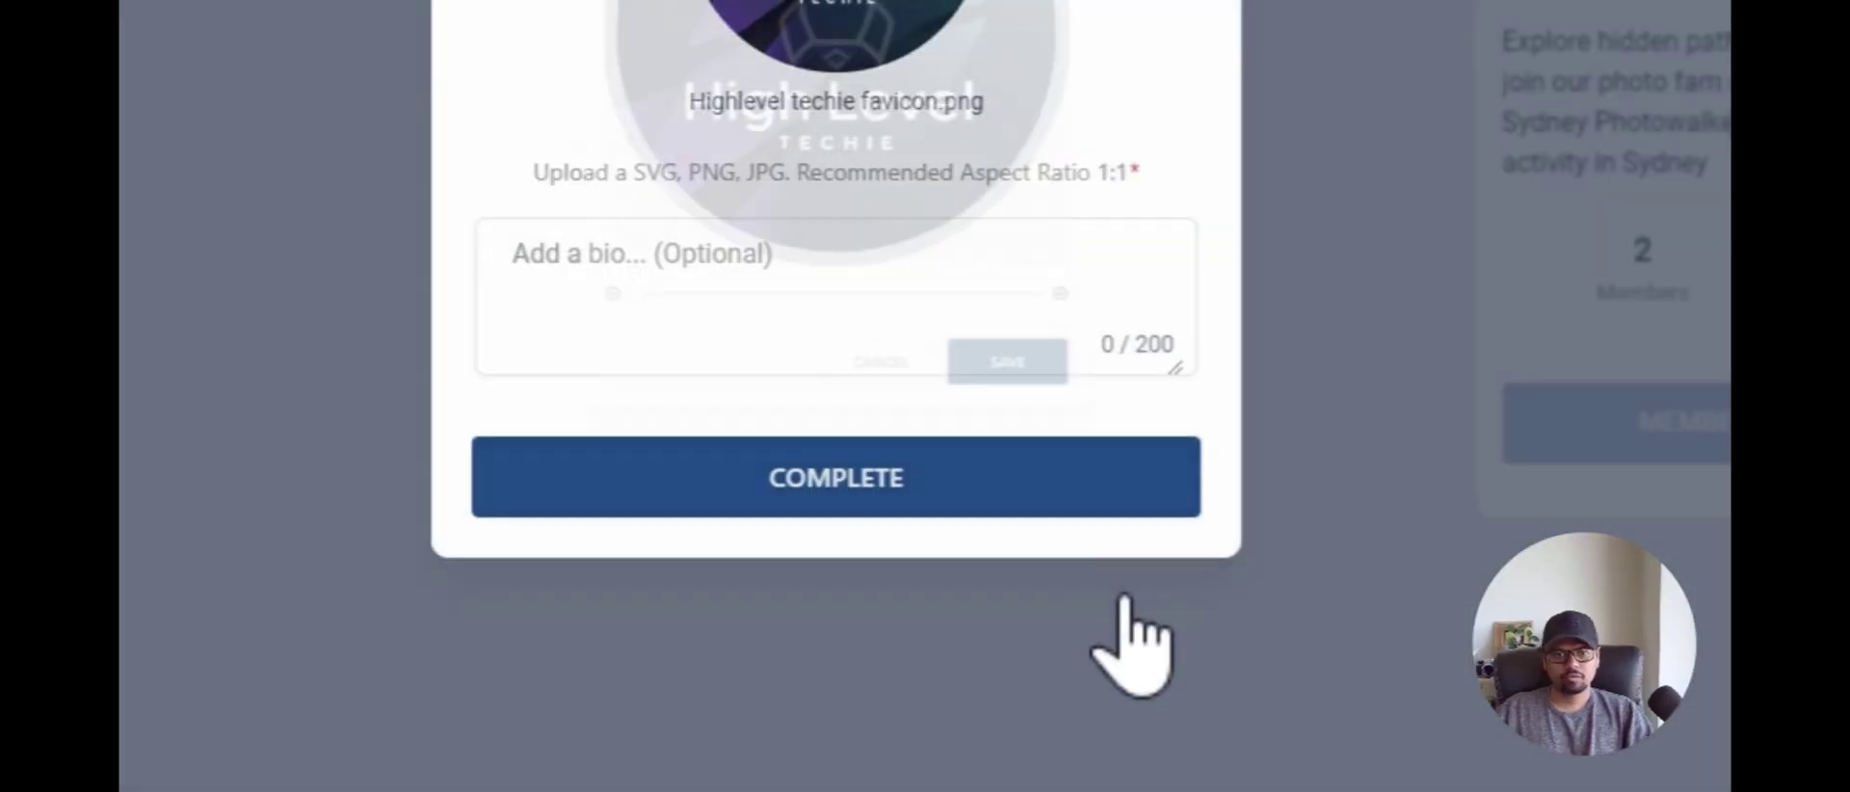
pyautogui.click(809, 487)
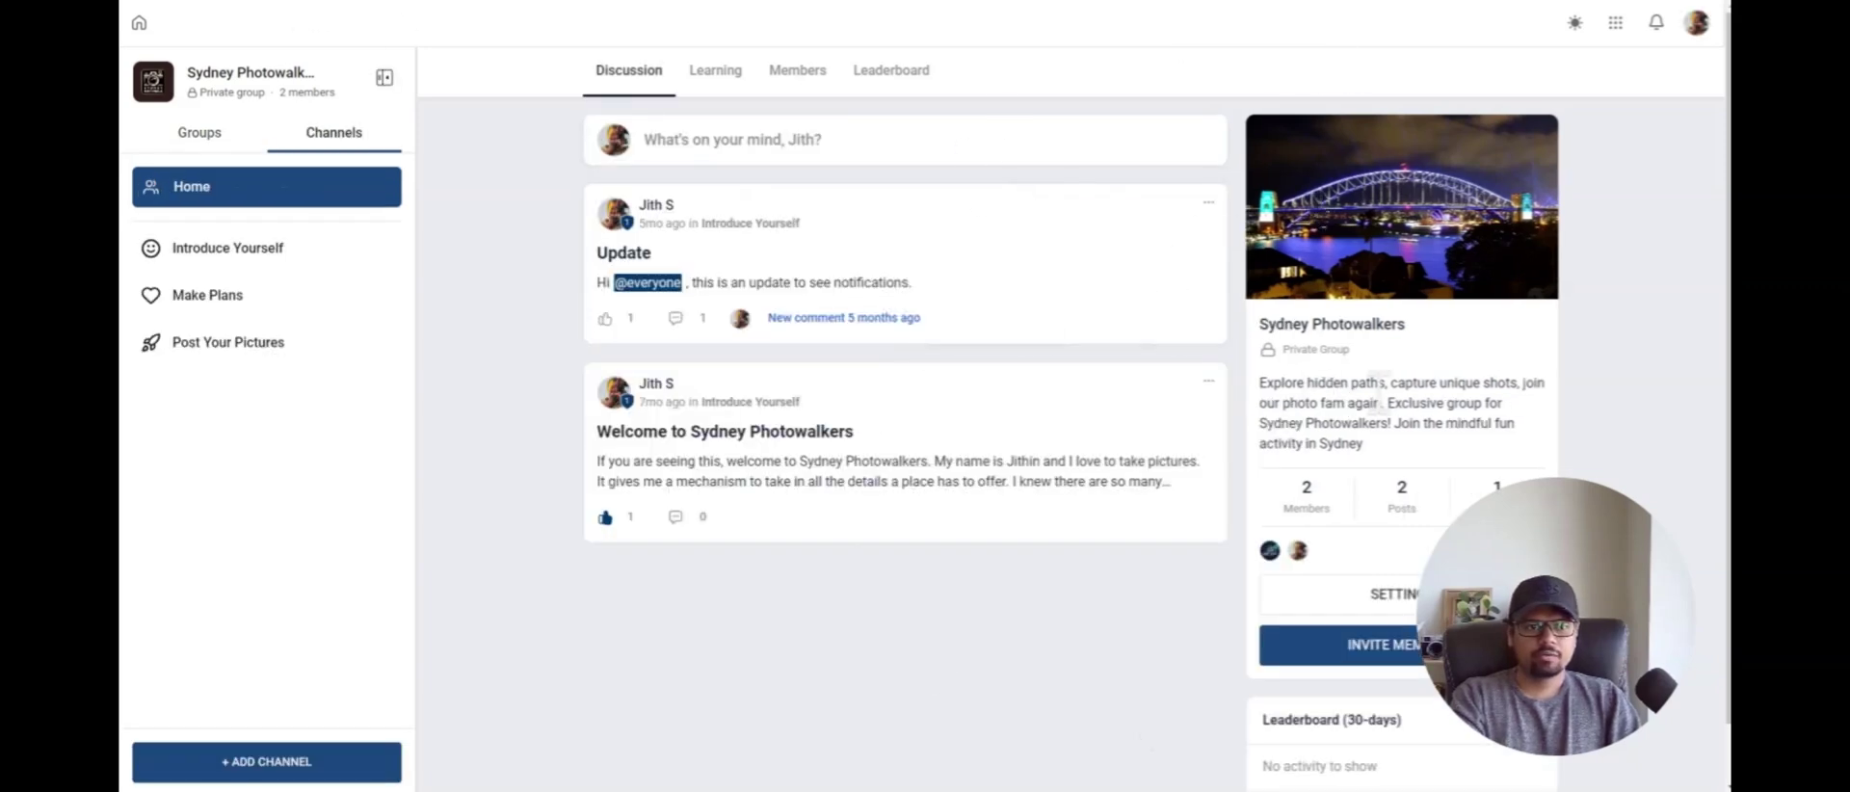
# Step: Approve the new member's join request from the bell notification via Request > Approve
pyautogui.click(1669, 36)
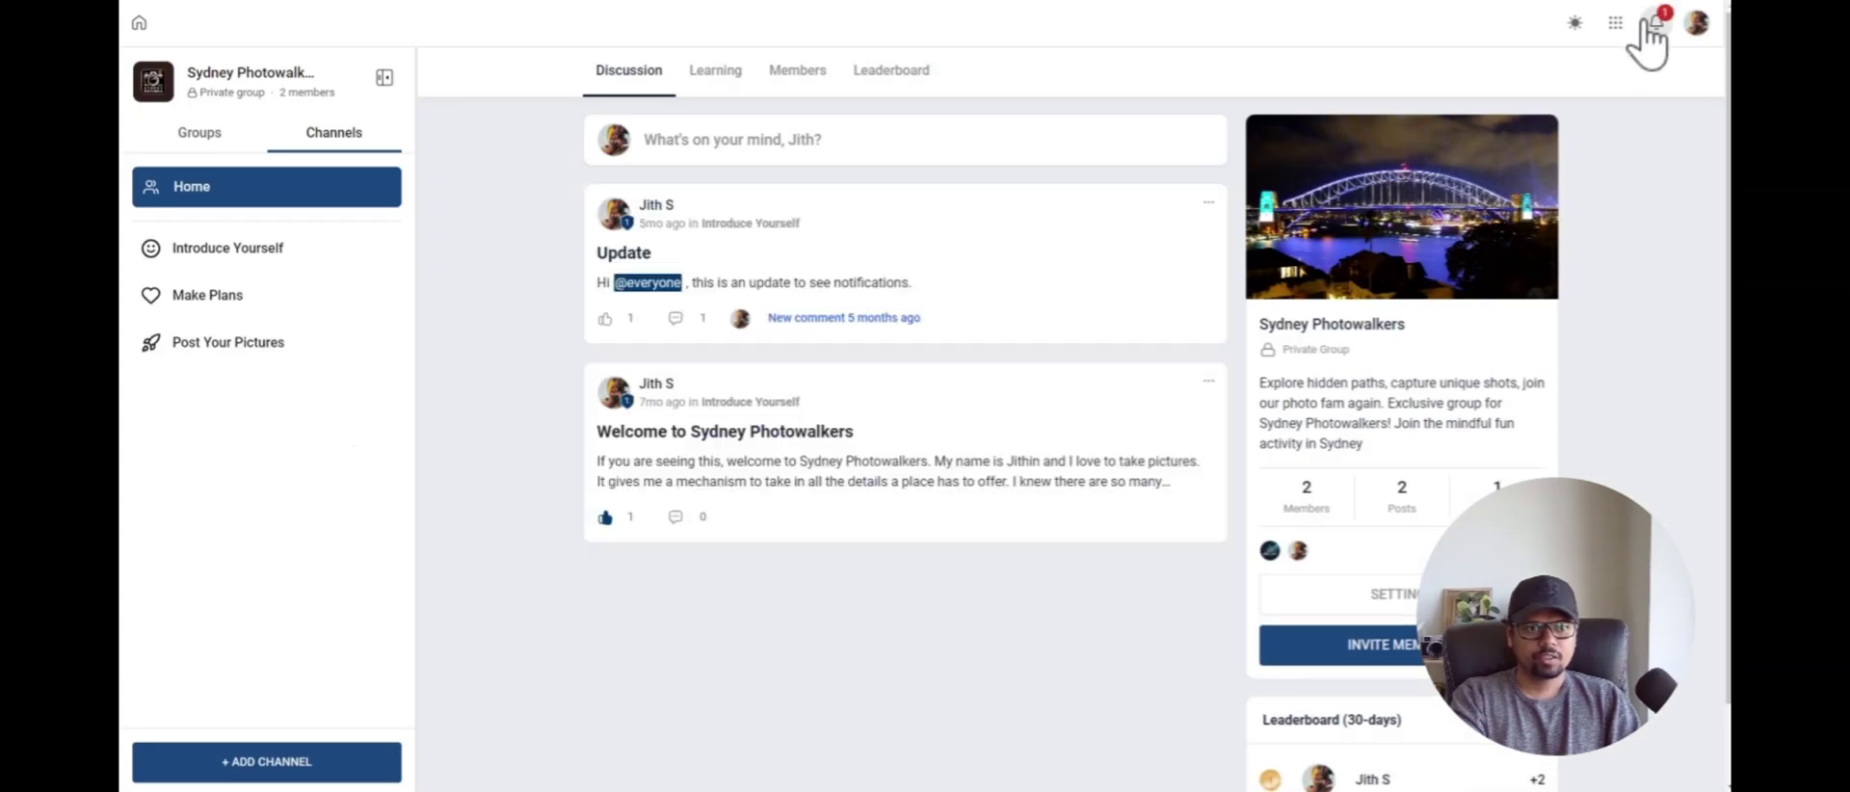
pyautogui.click(1655, 39)
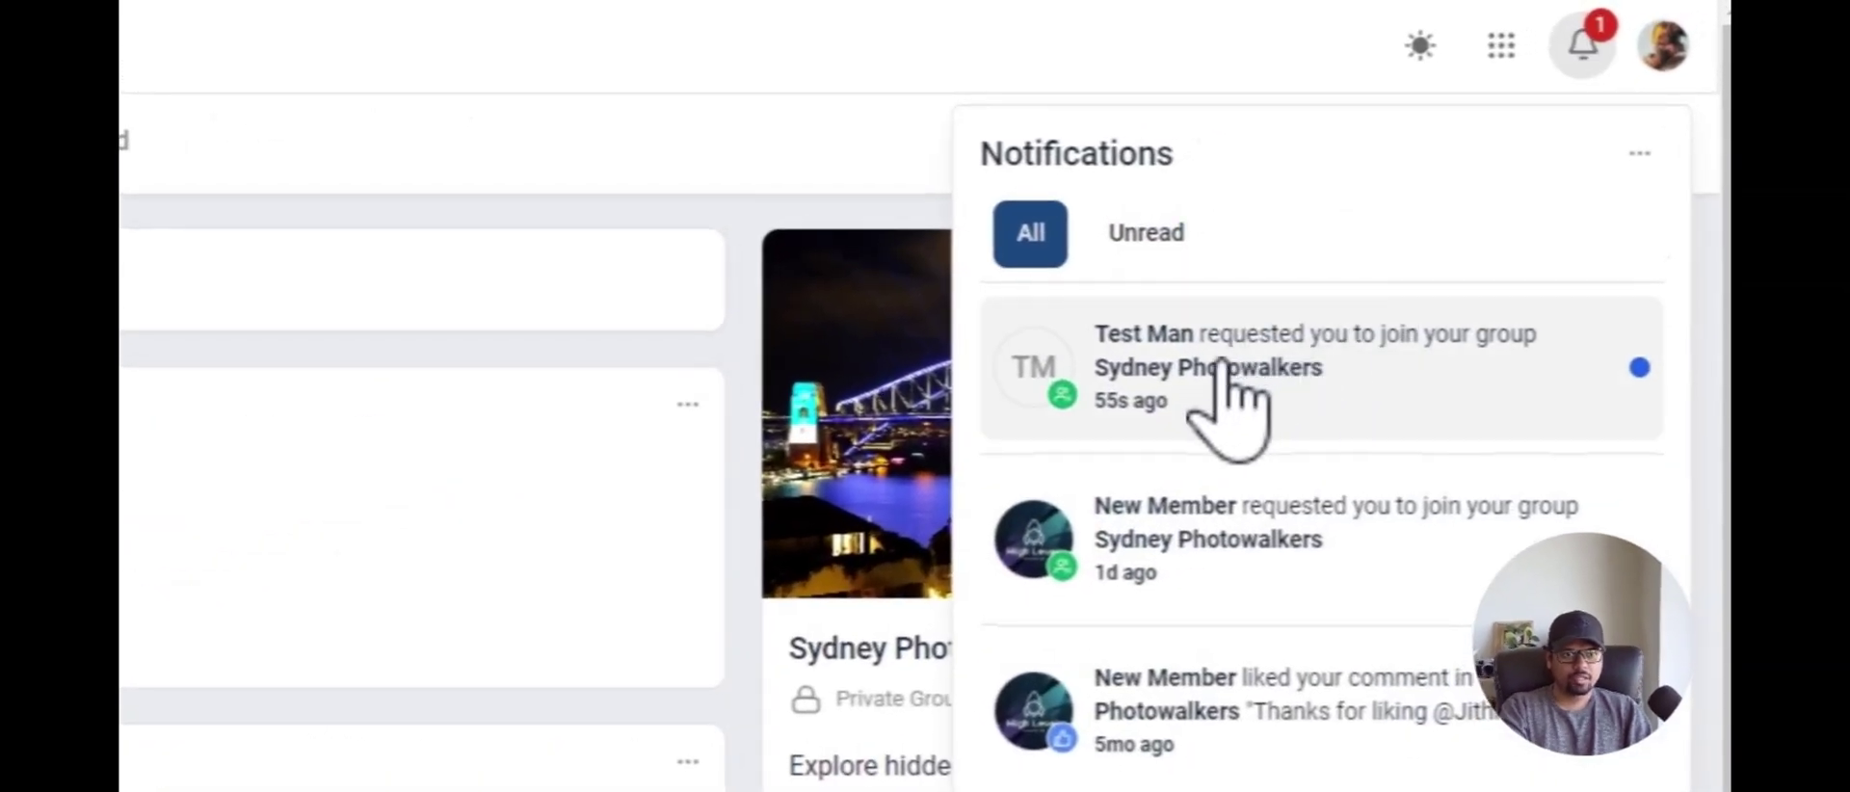
pyautogui.click(1308, 369)
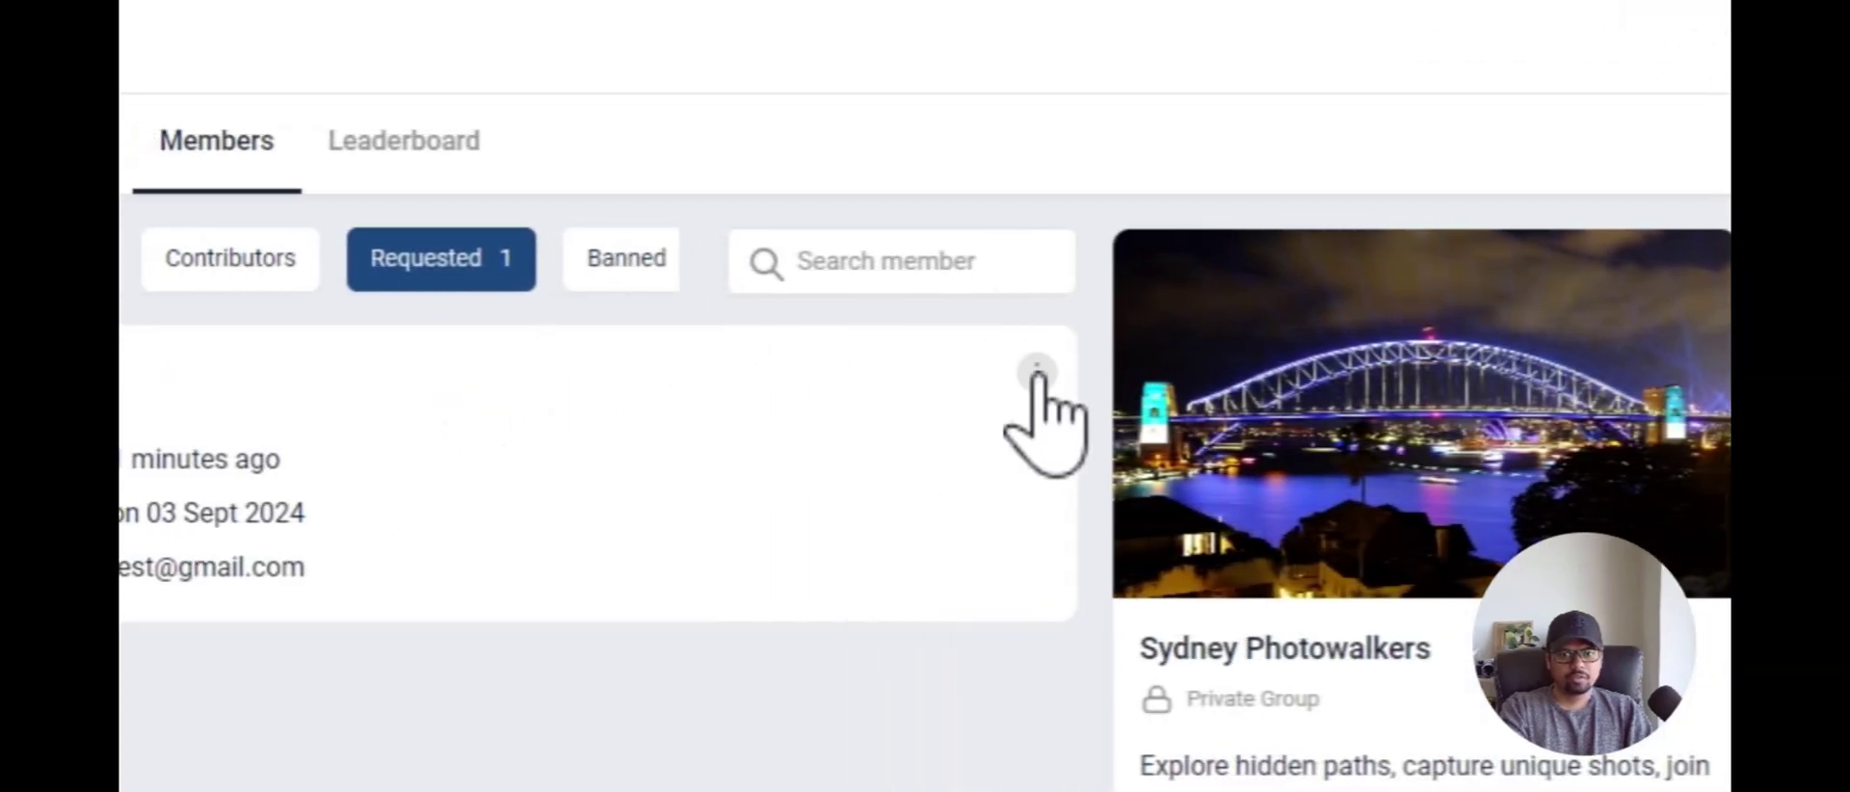
pyautogui.click(1037, 374)
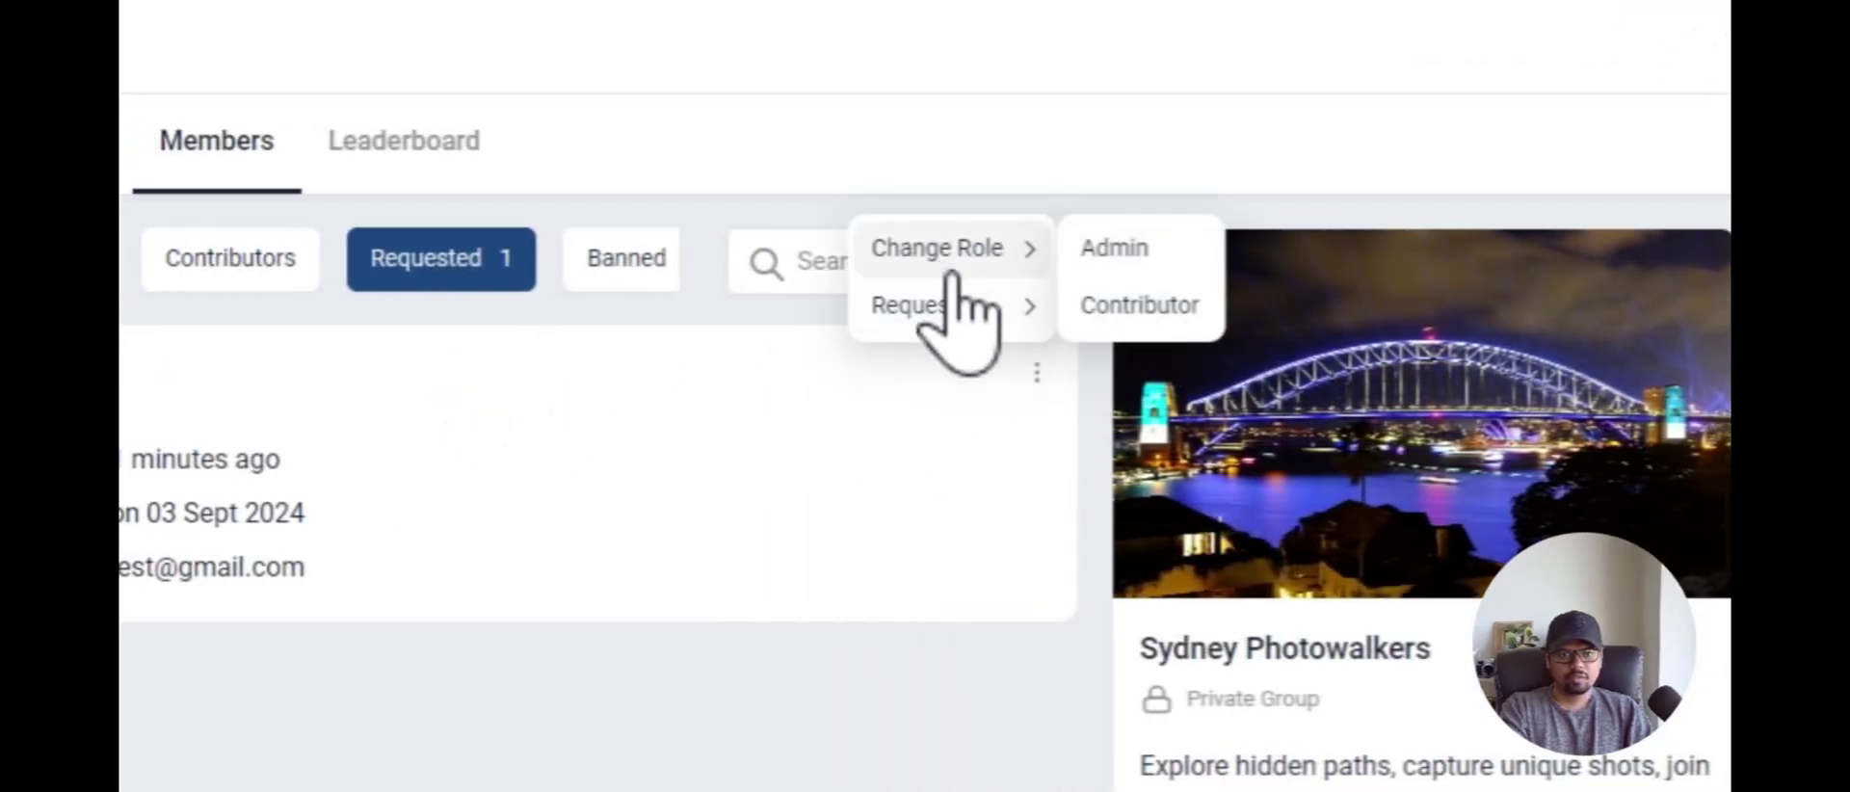
pyautogui.moveTo(939, 305)
pyautogui.click(1120, 310)
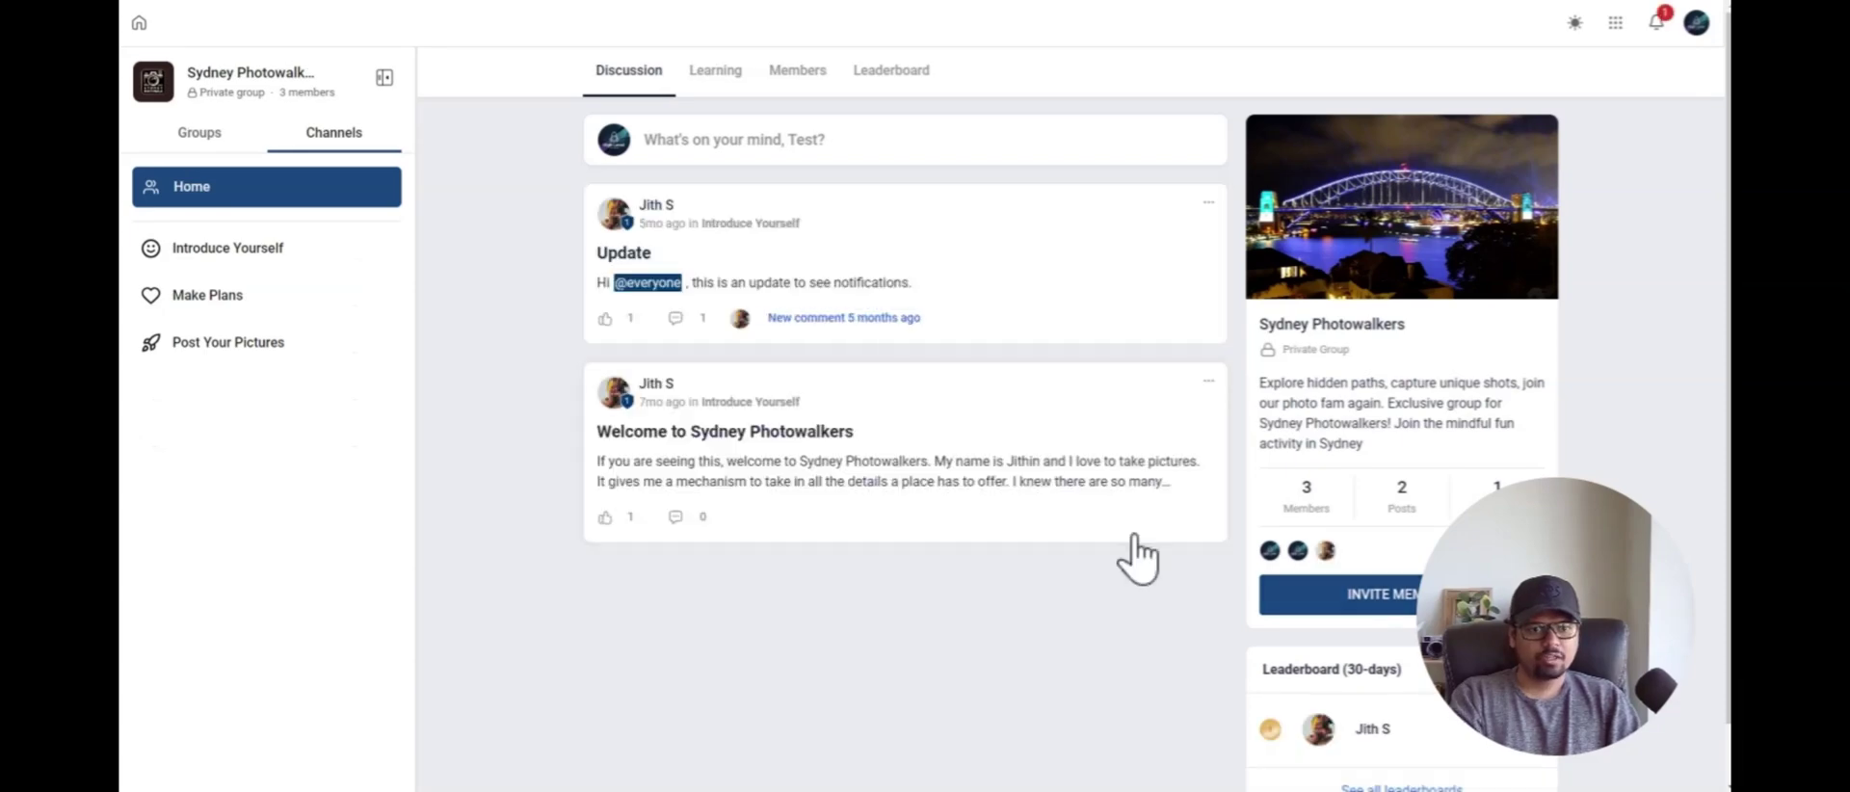
# Step: Open the member's Billing & Subscription settings and enter the emailed verification code
pyautogui.click(1696, 24)
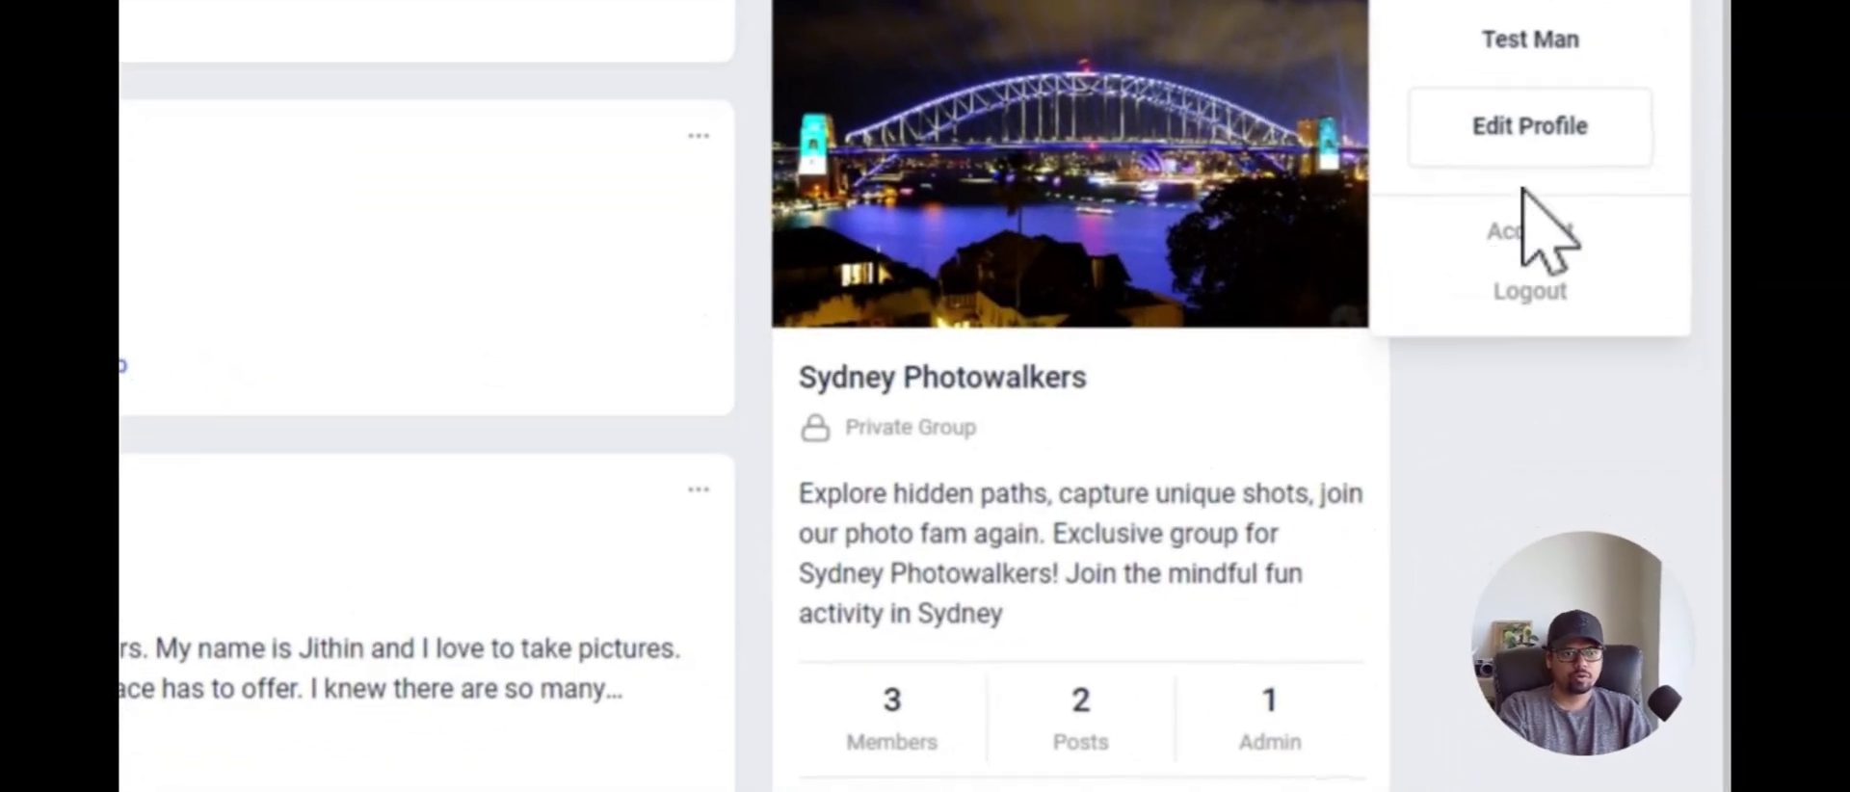
pyautogui.click(1525, 231)
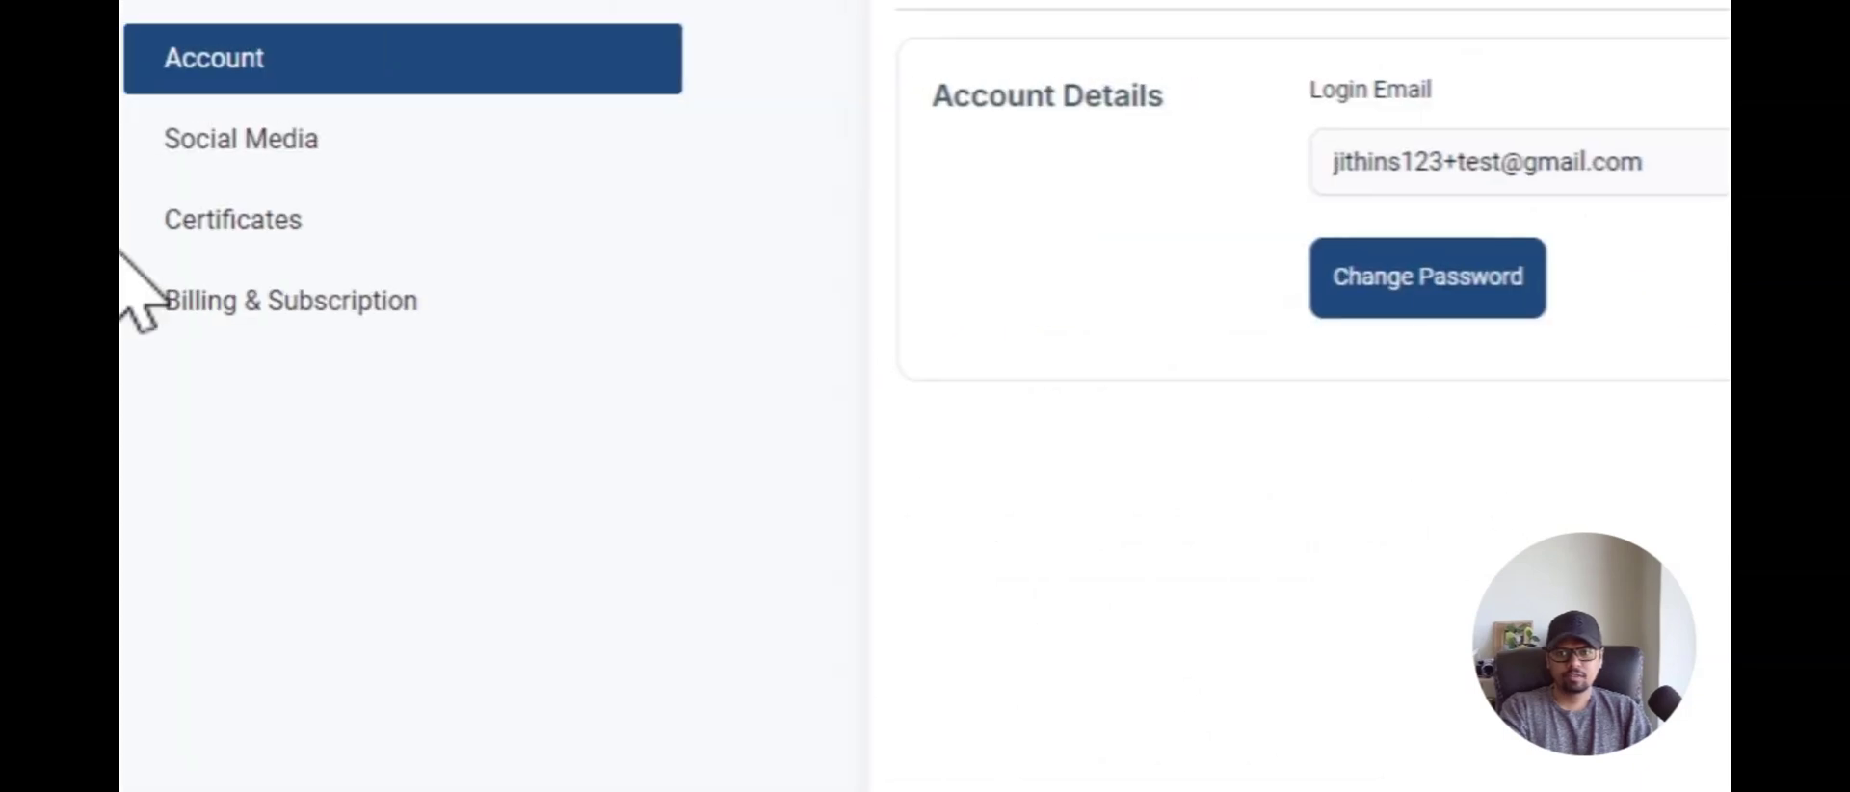
pyautogui.click(248, 332)
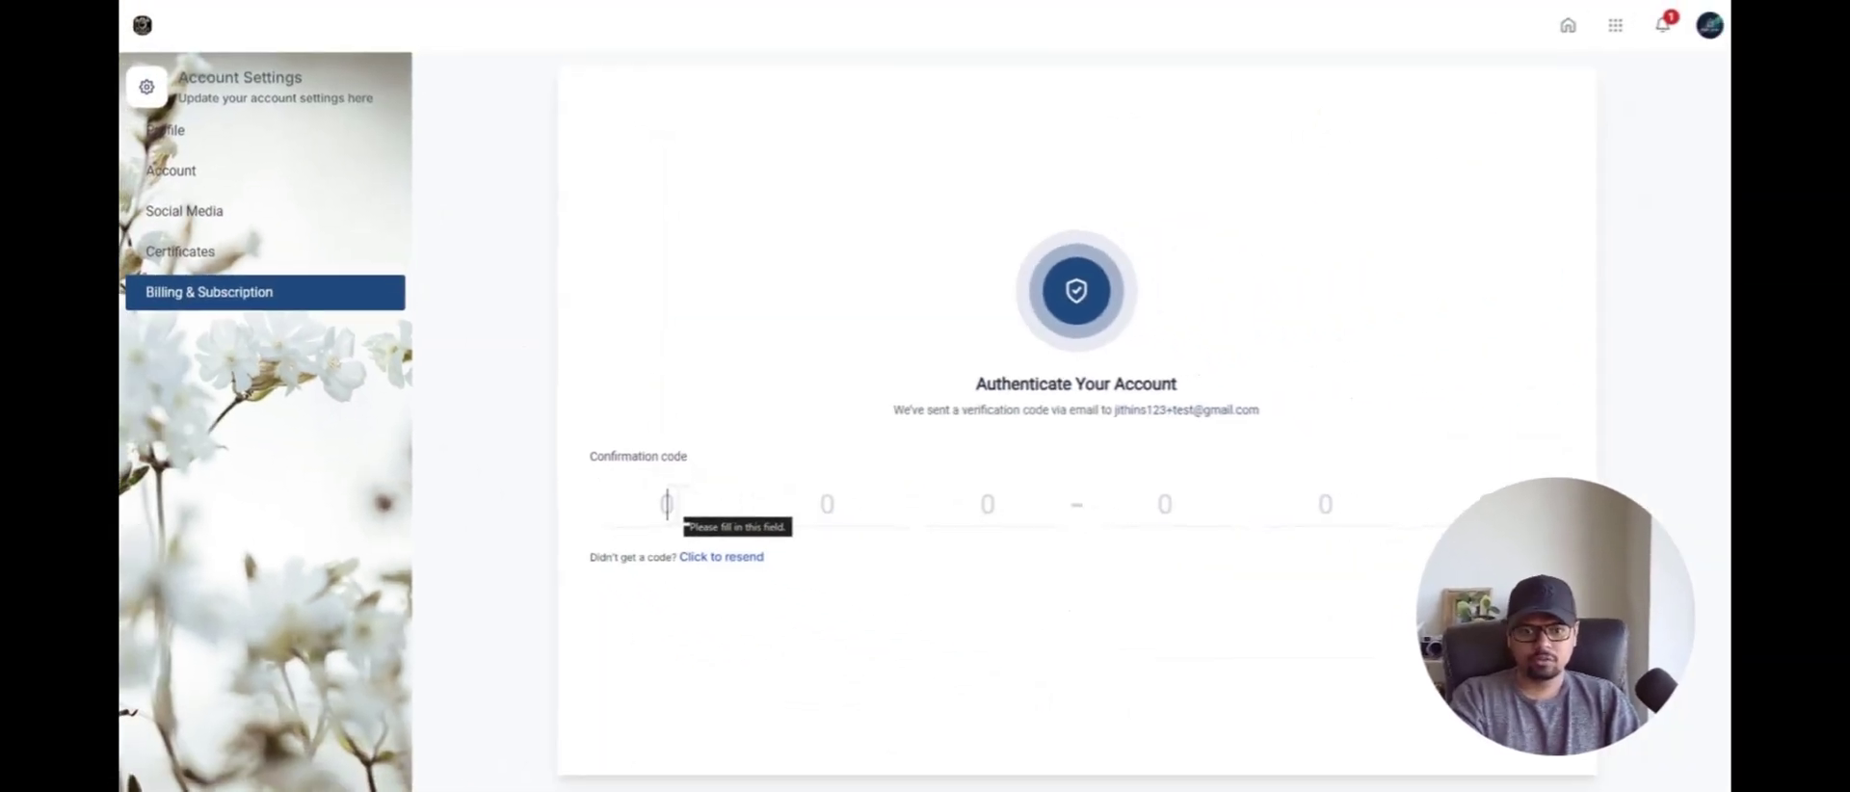
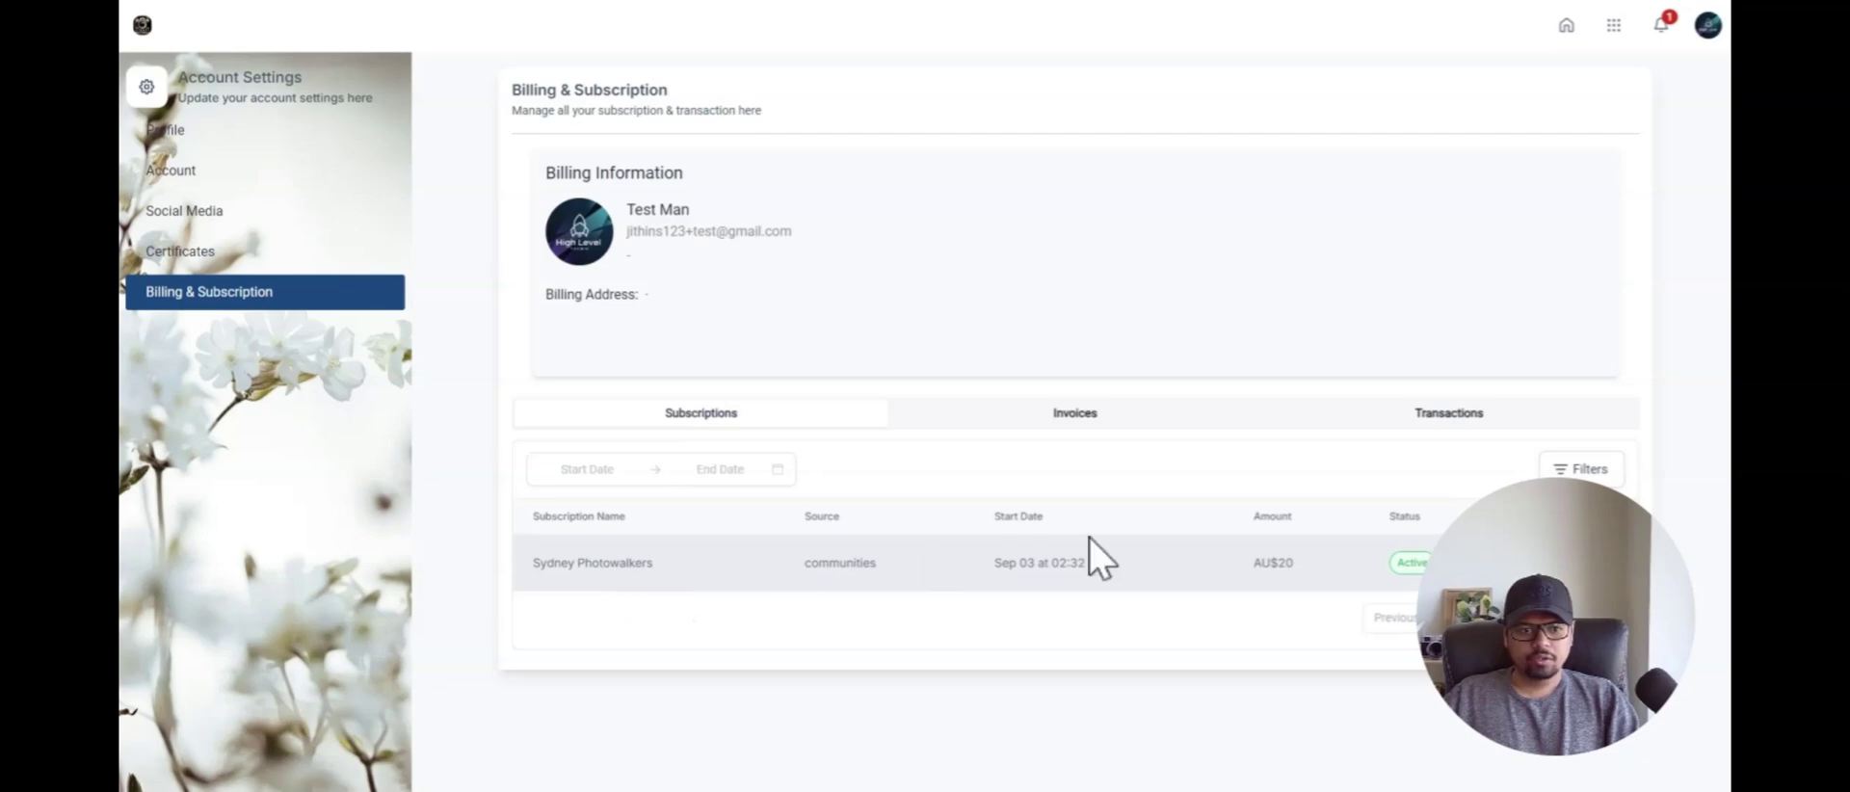
# Step: View the AU$20 subscription's details, including next invoice date, then bring up its cancellation prompt
pyautogui.click(1551, 561)
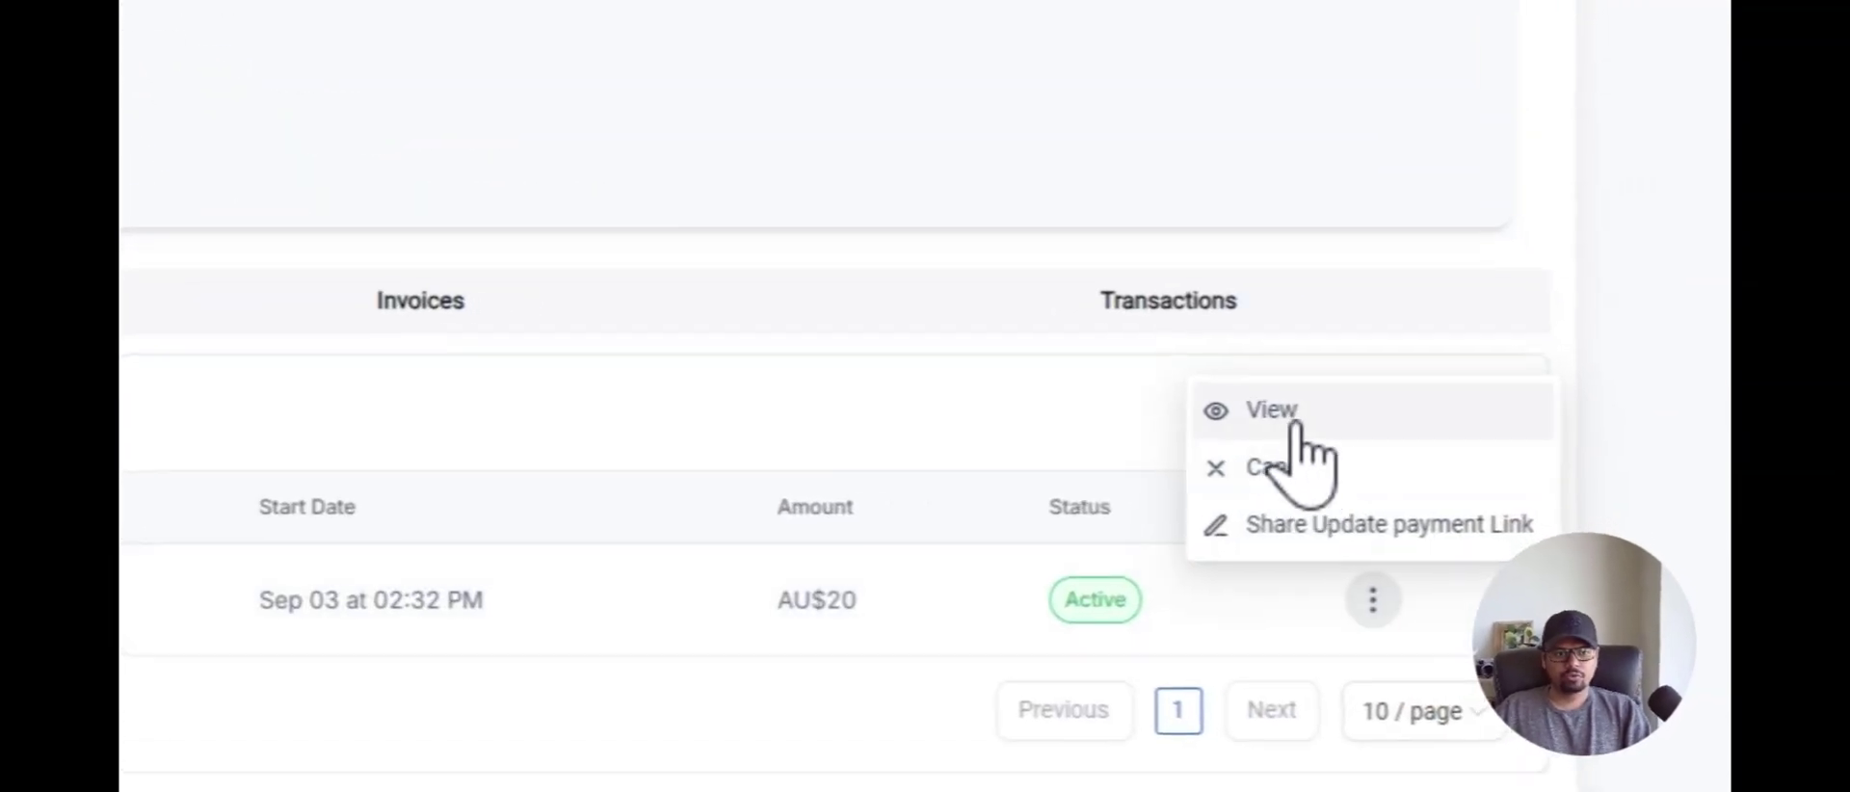
pyautogui.click(1296, 422)
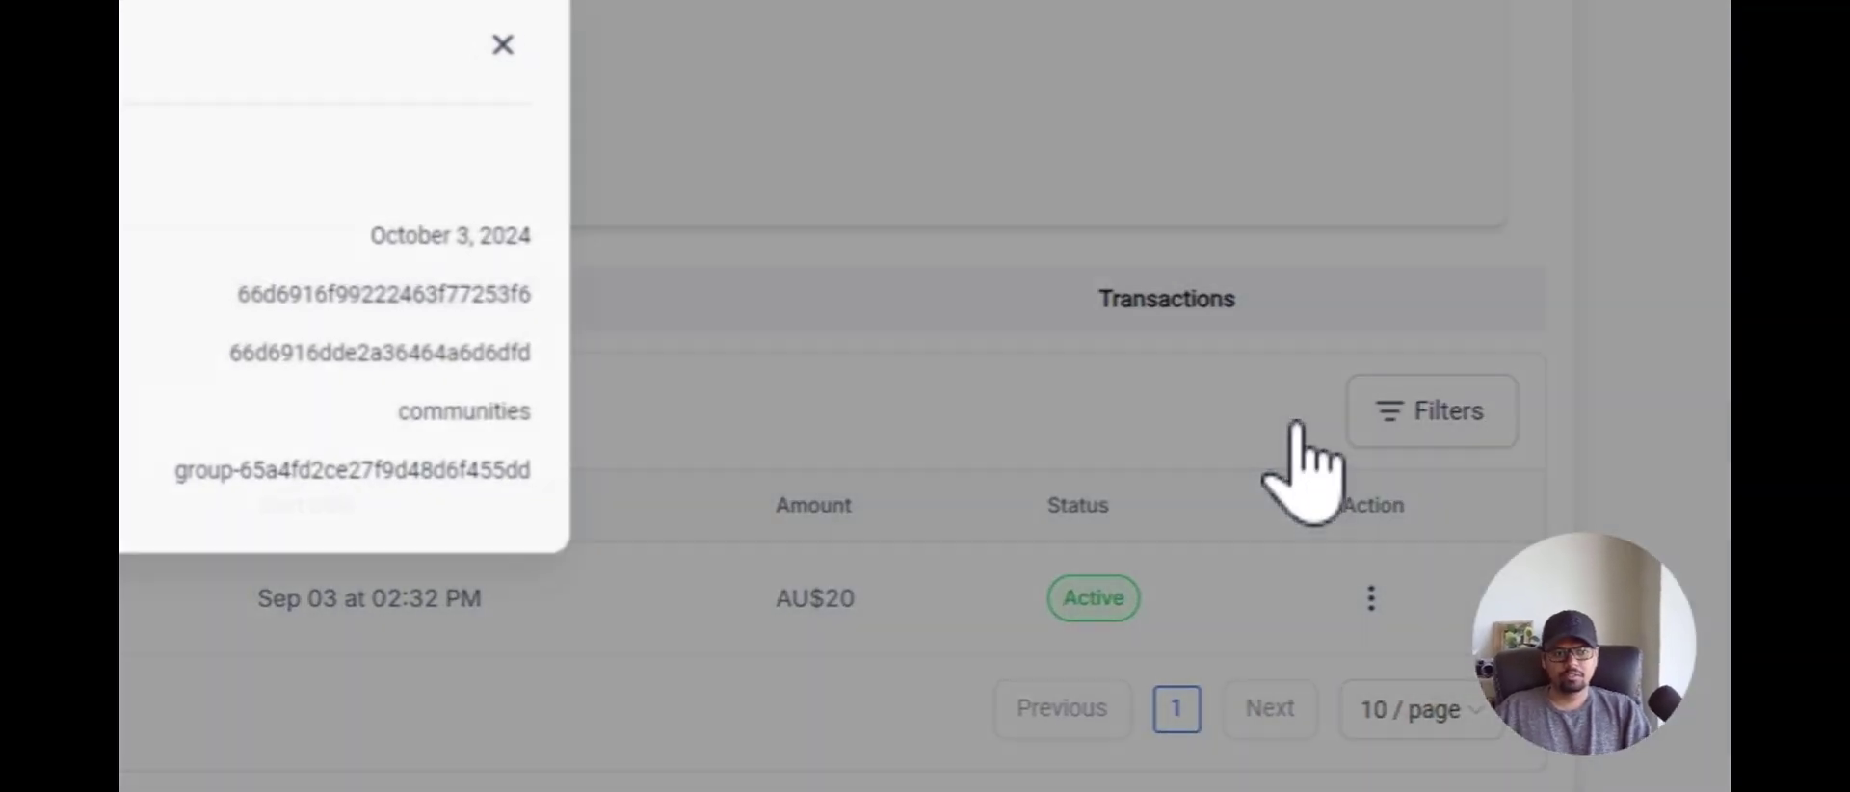
pyautogui.moveTo(469, 253); pyautogui.dragTo(631, 275)
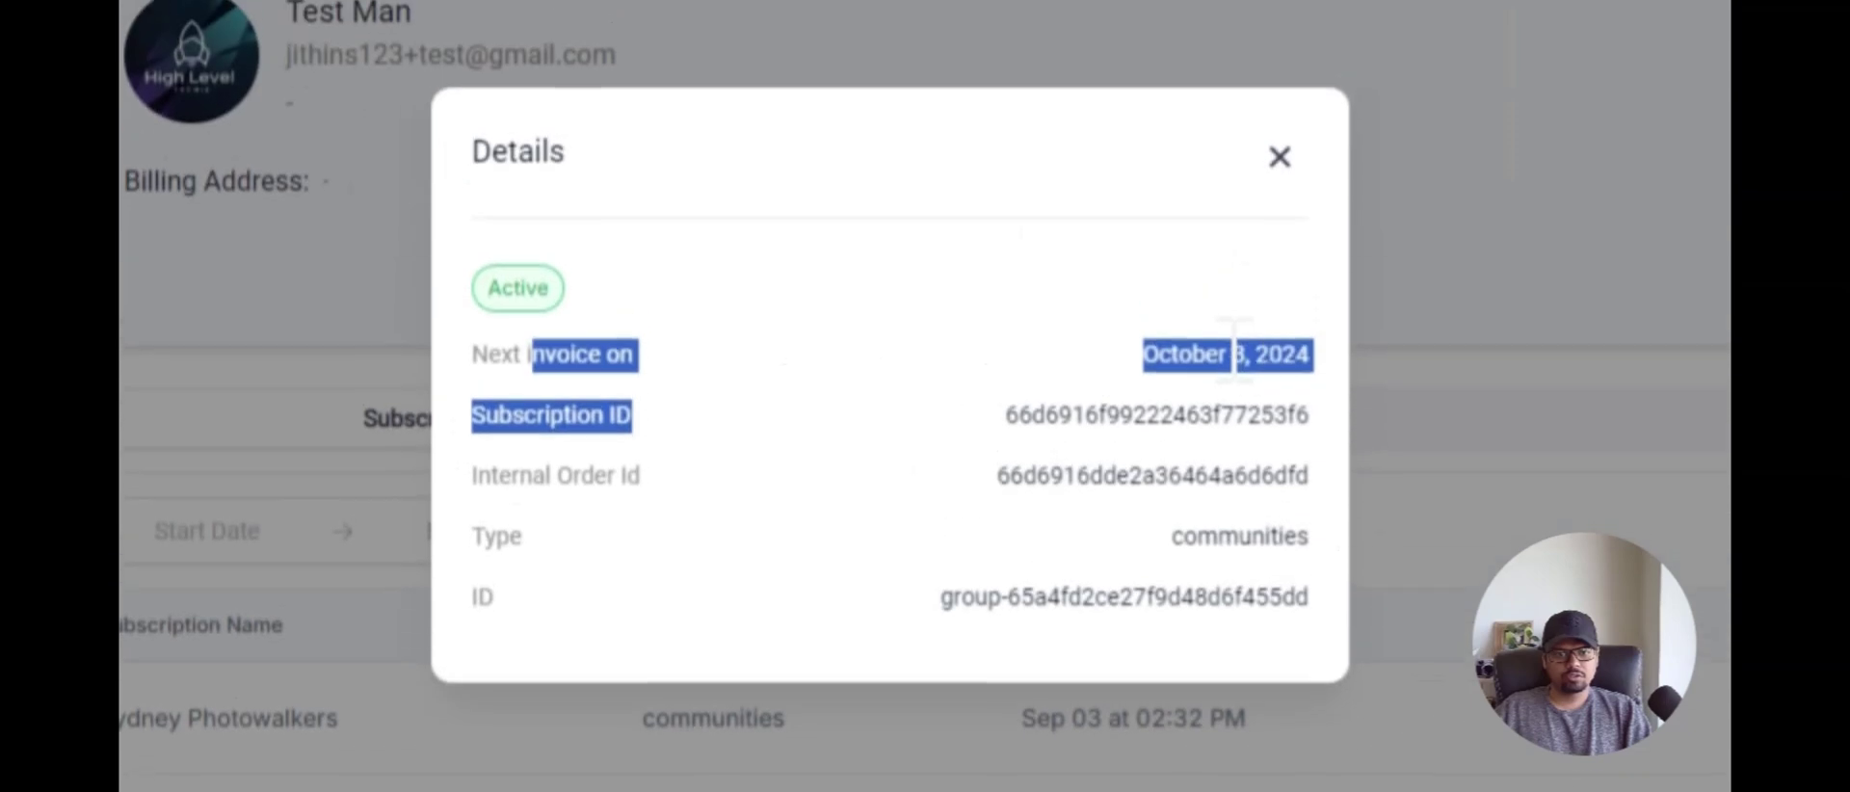
pyautogui.click(1225, 229)
pyautogui.click(1281, 192)
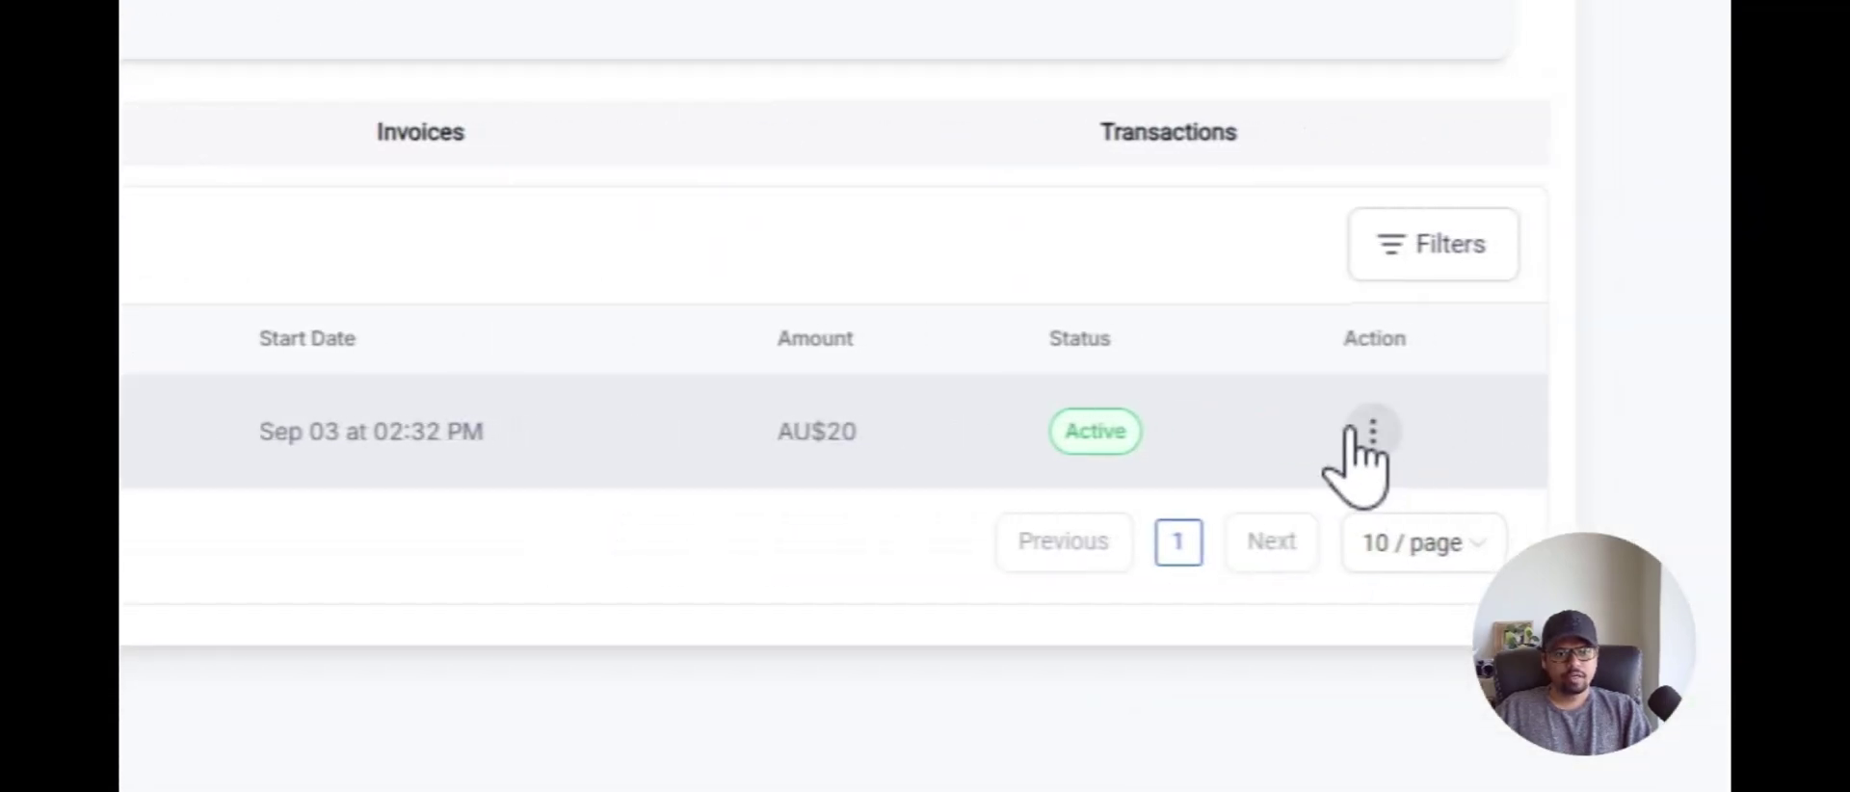
pyautogui.click(1594, 433)
pyautogui.click(1327, 318)
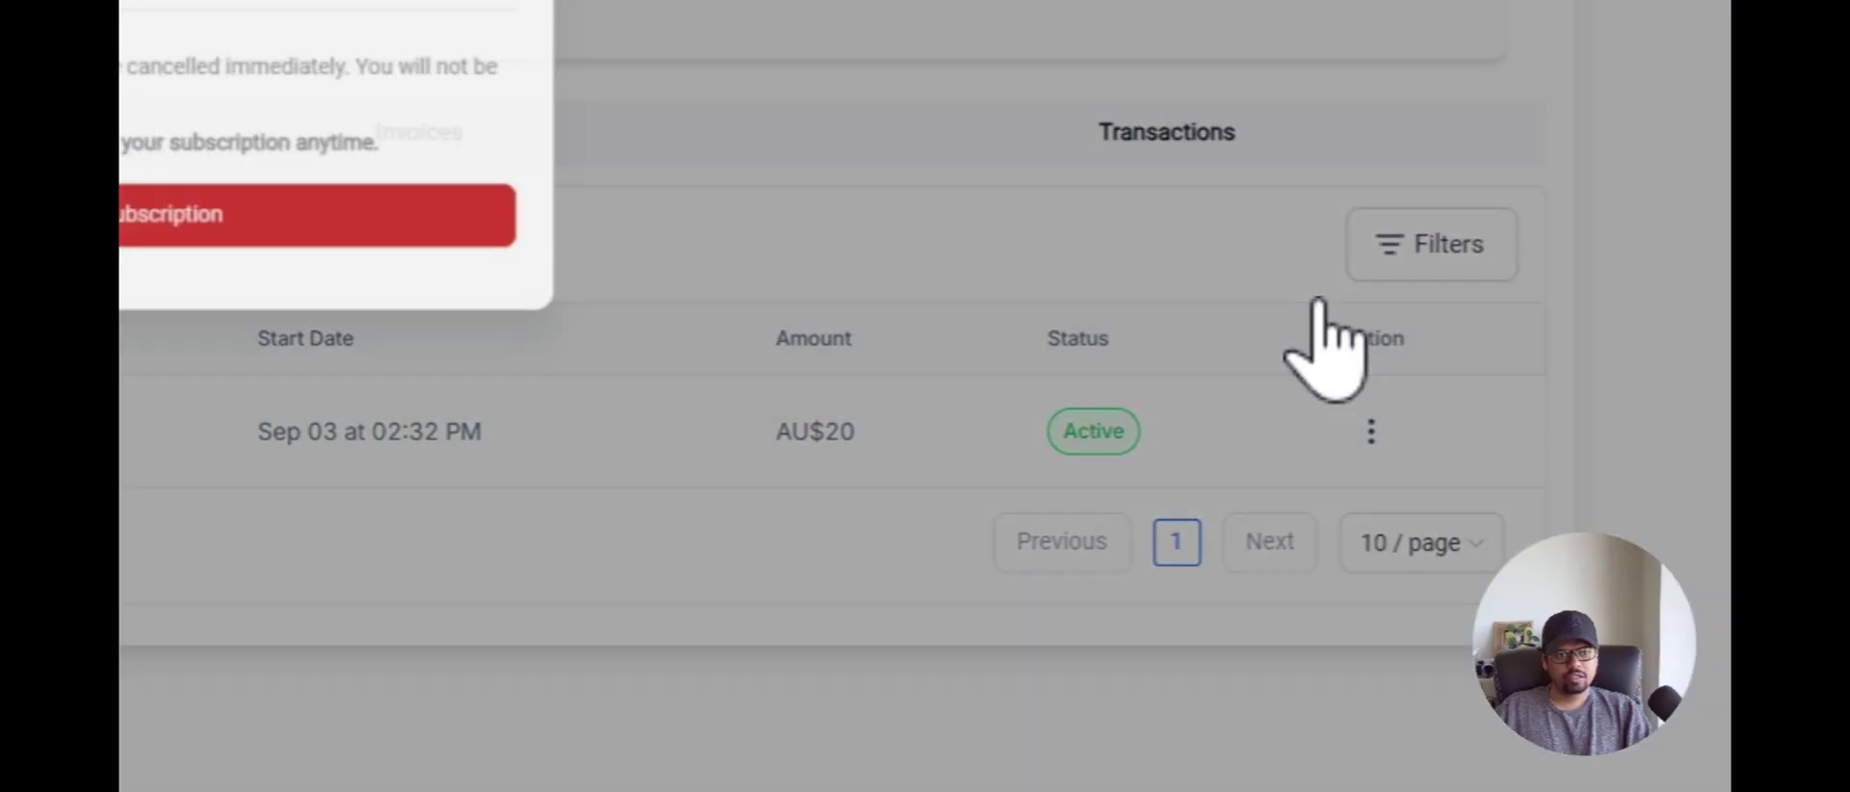
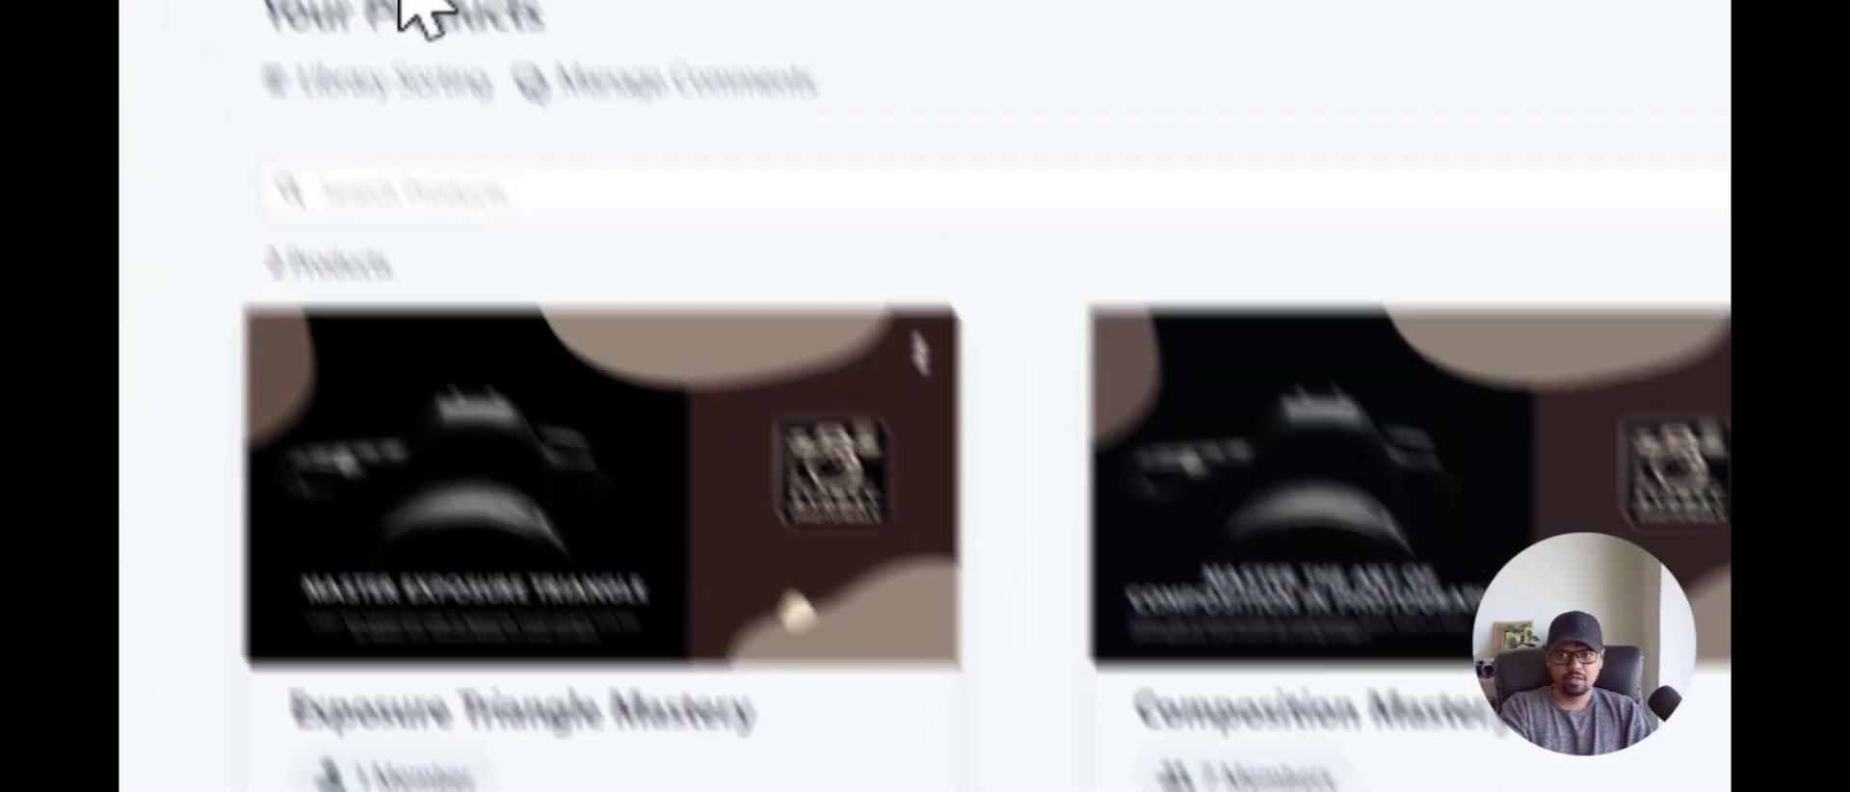
# Step: Change the Test recurring offer's pricing to a monthly 1.00 AUD subscription for 3 payments and save
pyautogui.moveTo(564, 145)
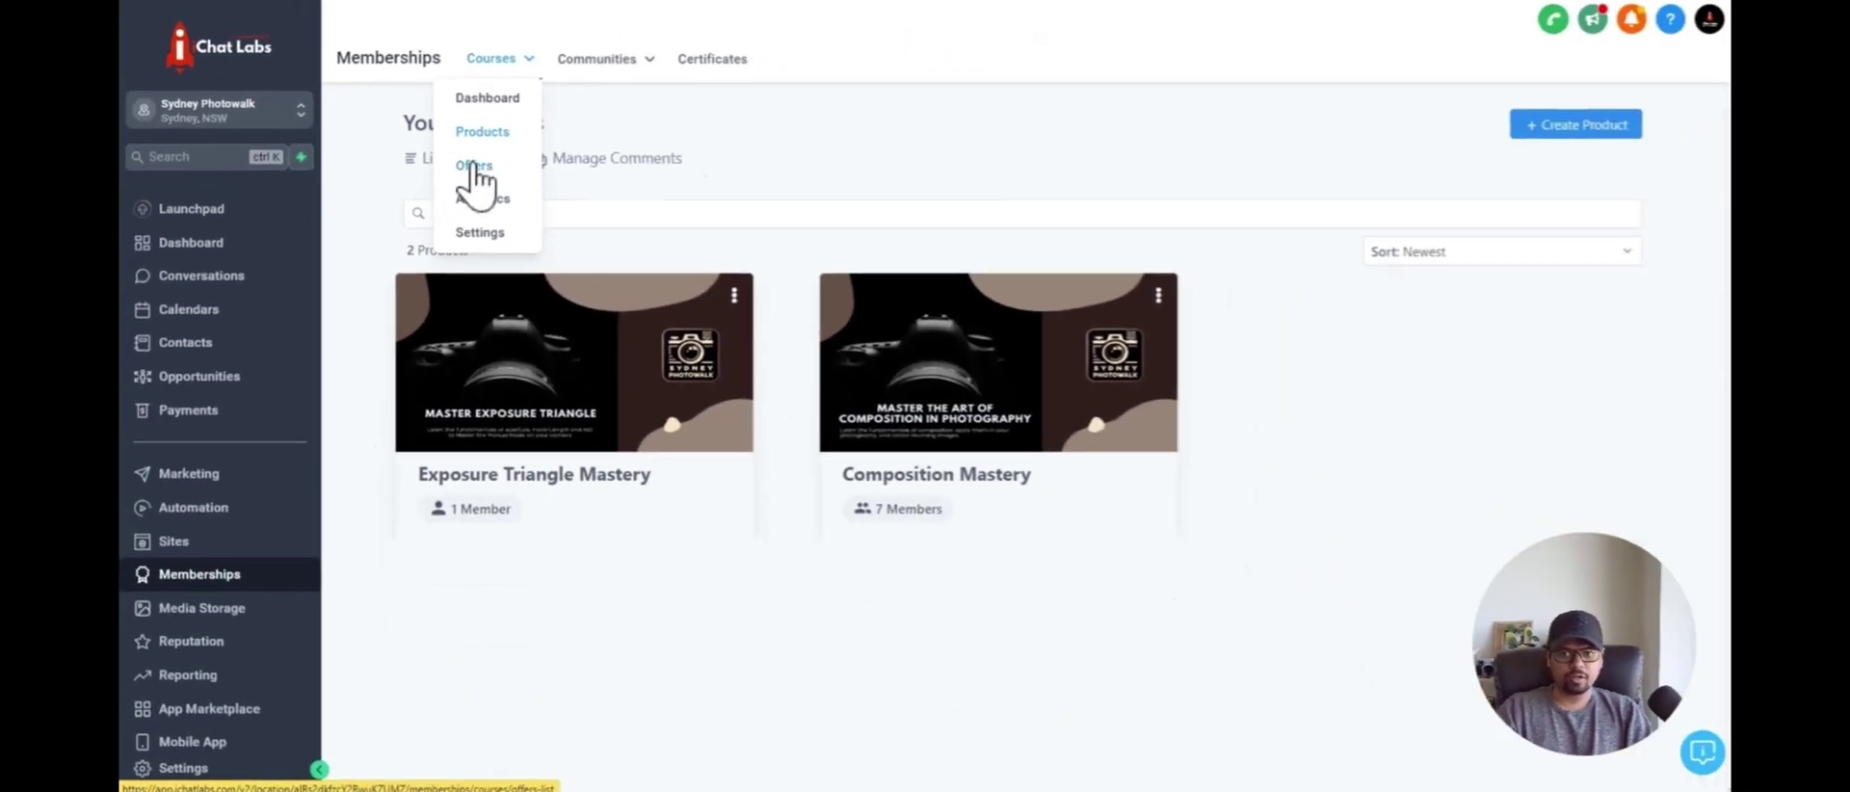
pyautogui.click(473, 166)
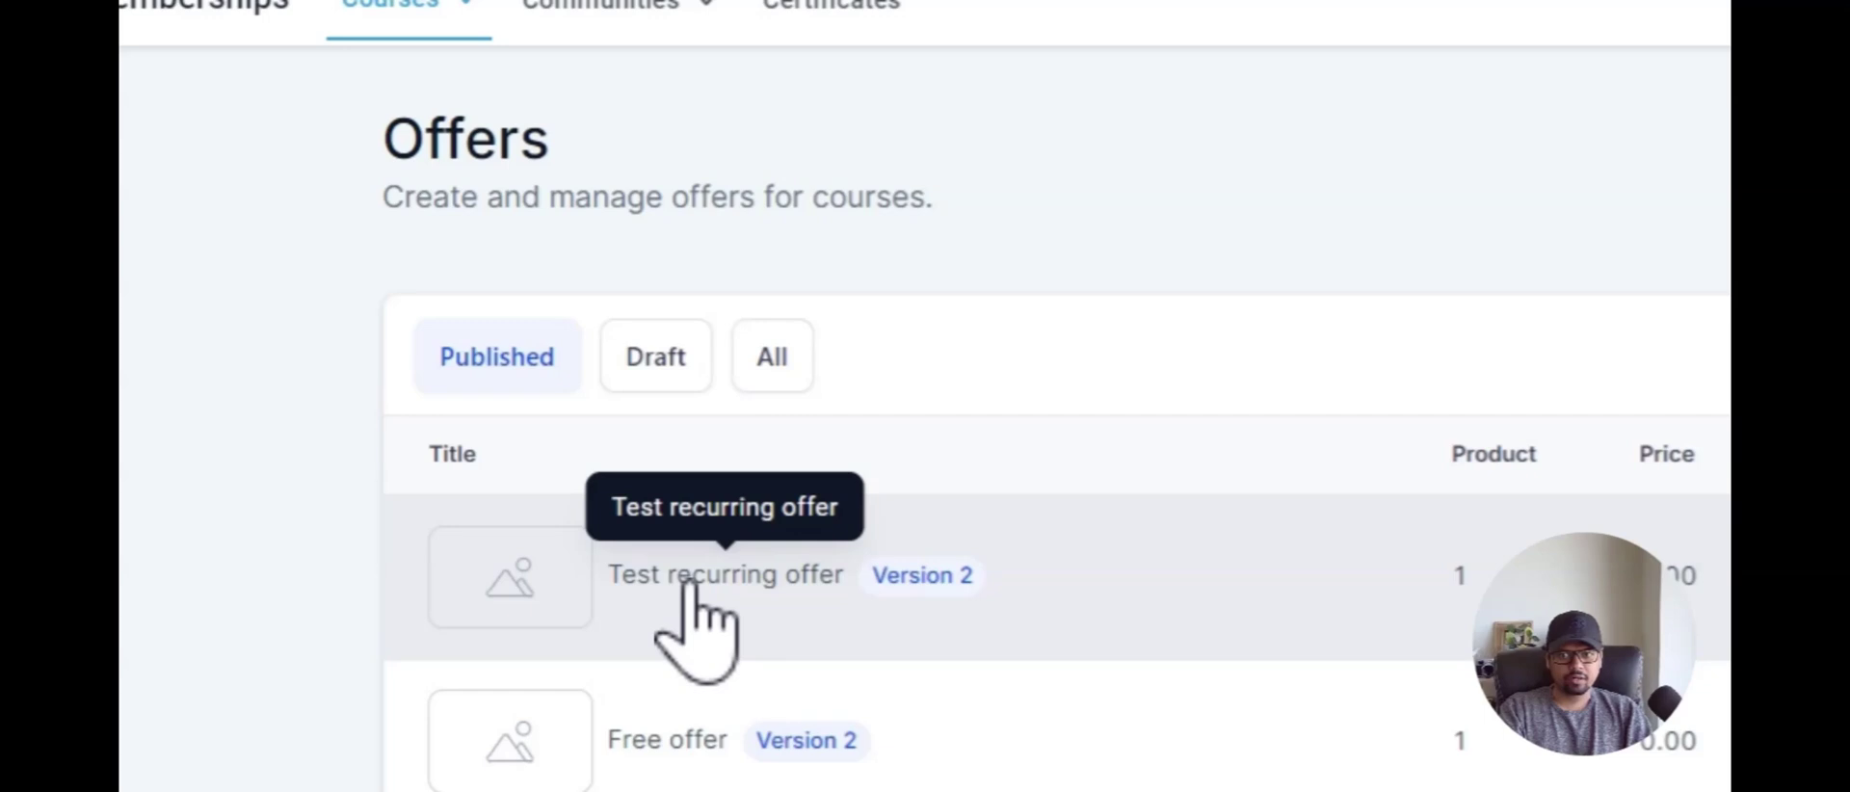
pyautogui.click(694, 617)
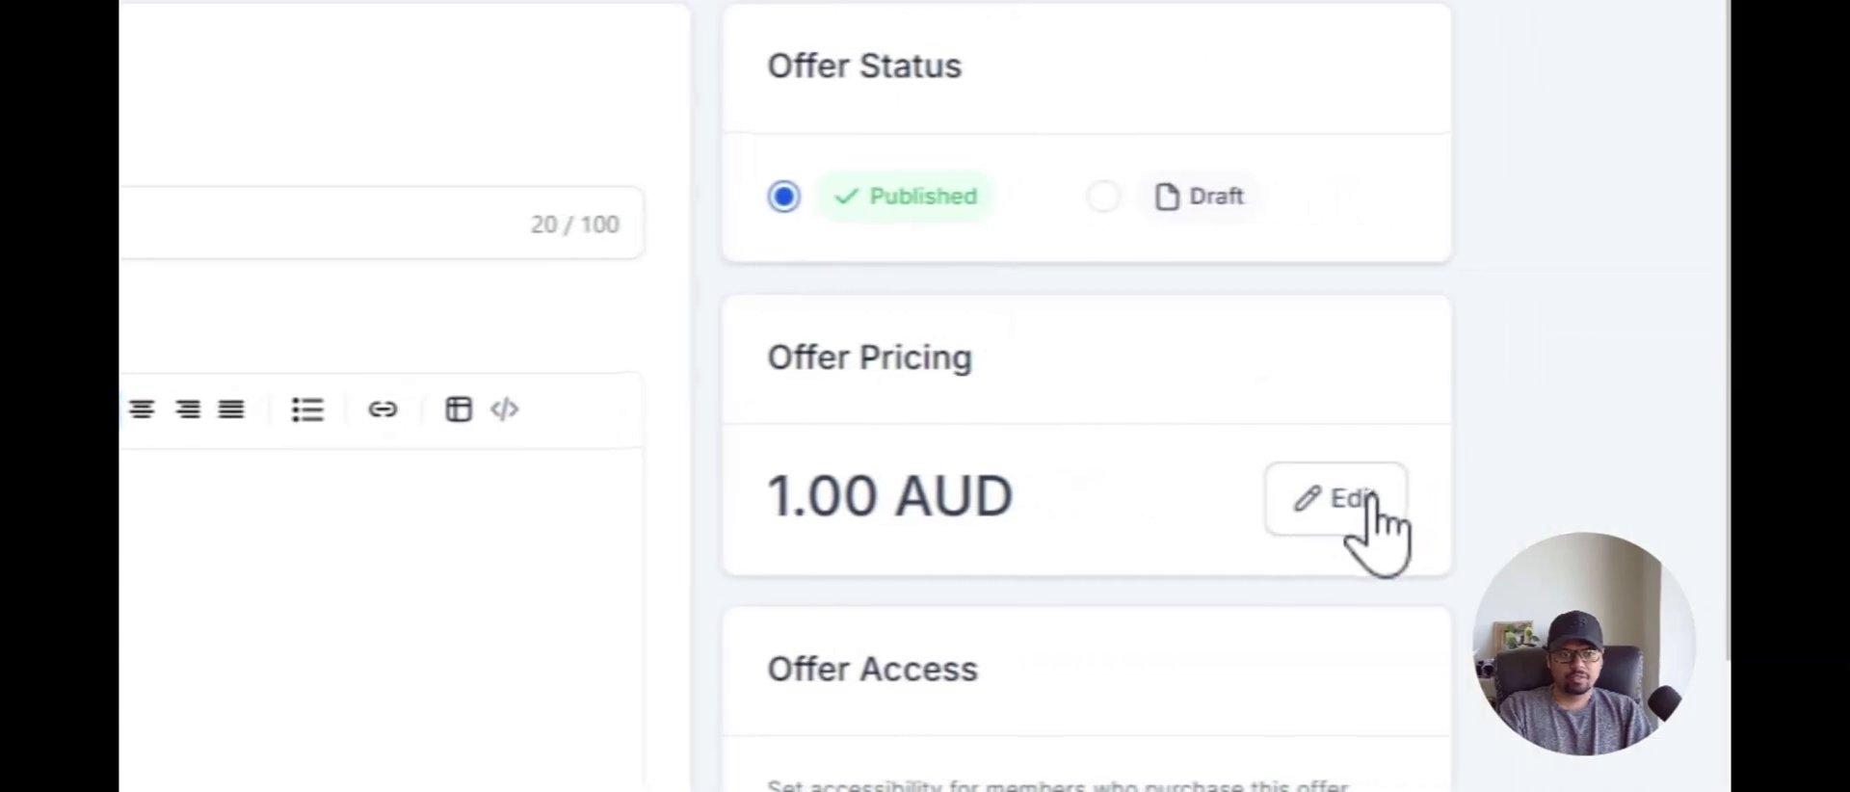
pyautogui.click(1370, 499)
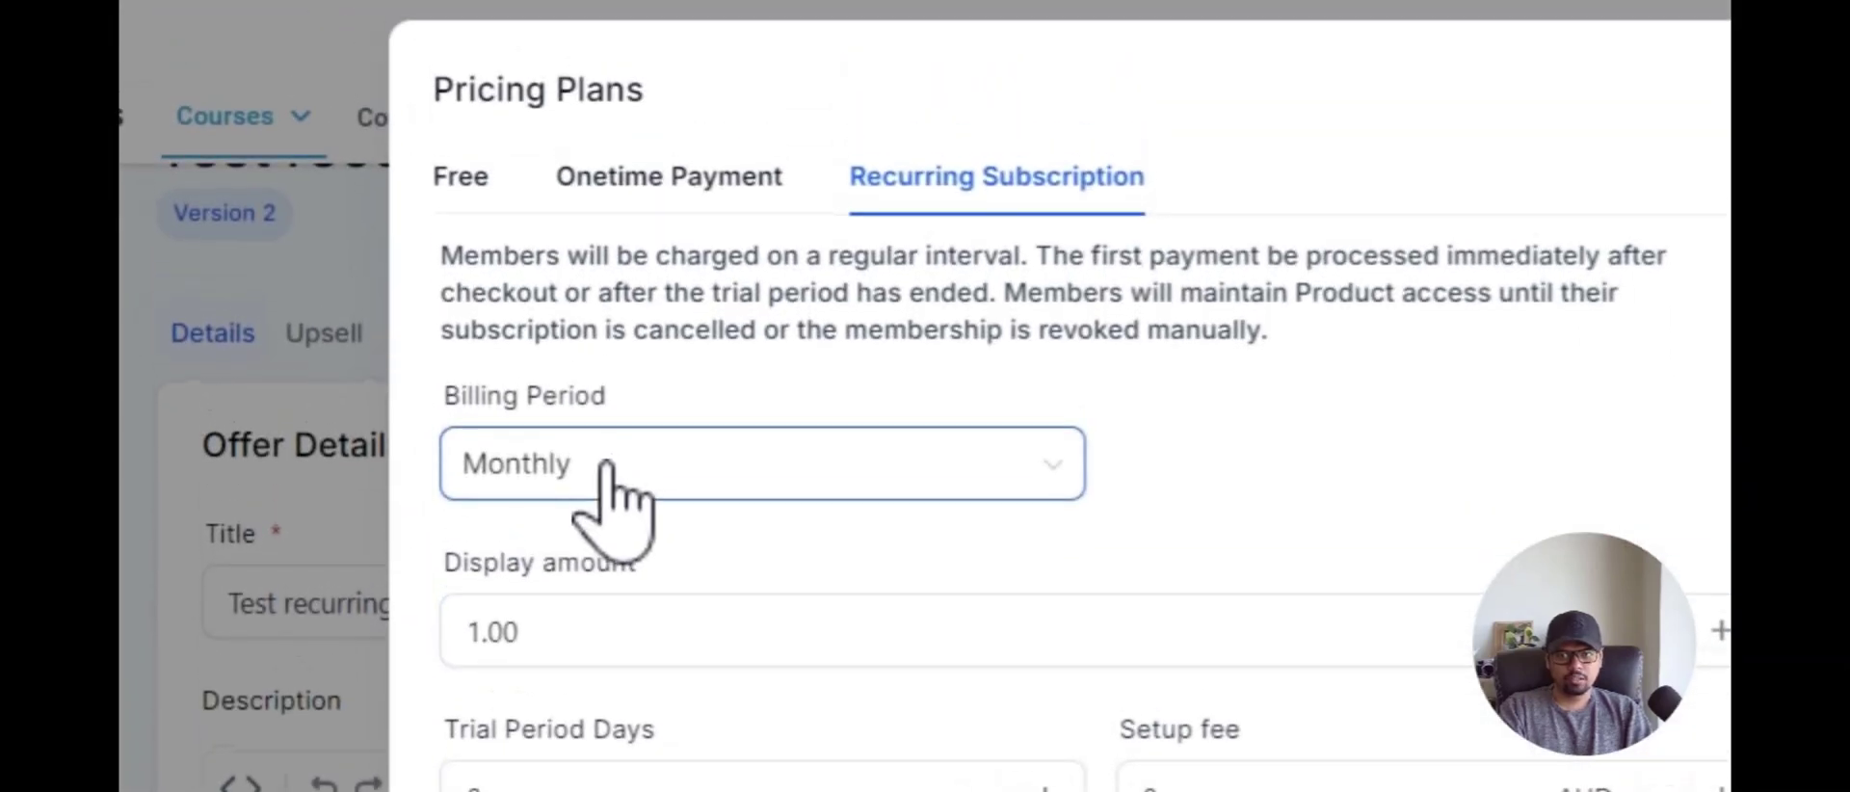
pyautogui.click(607, 436)
pyautogui.click(611, 438)
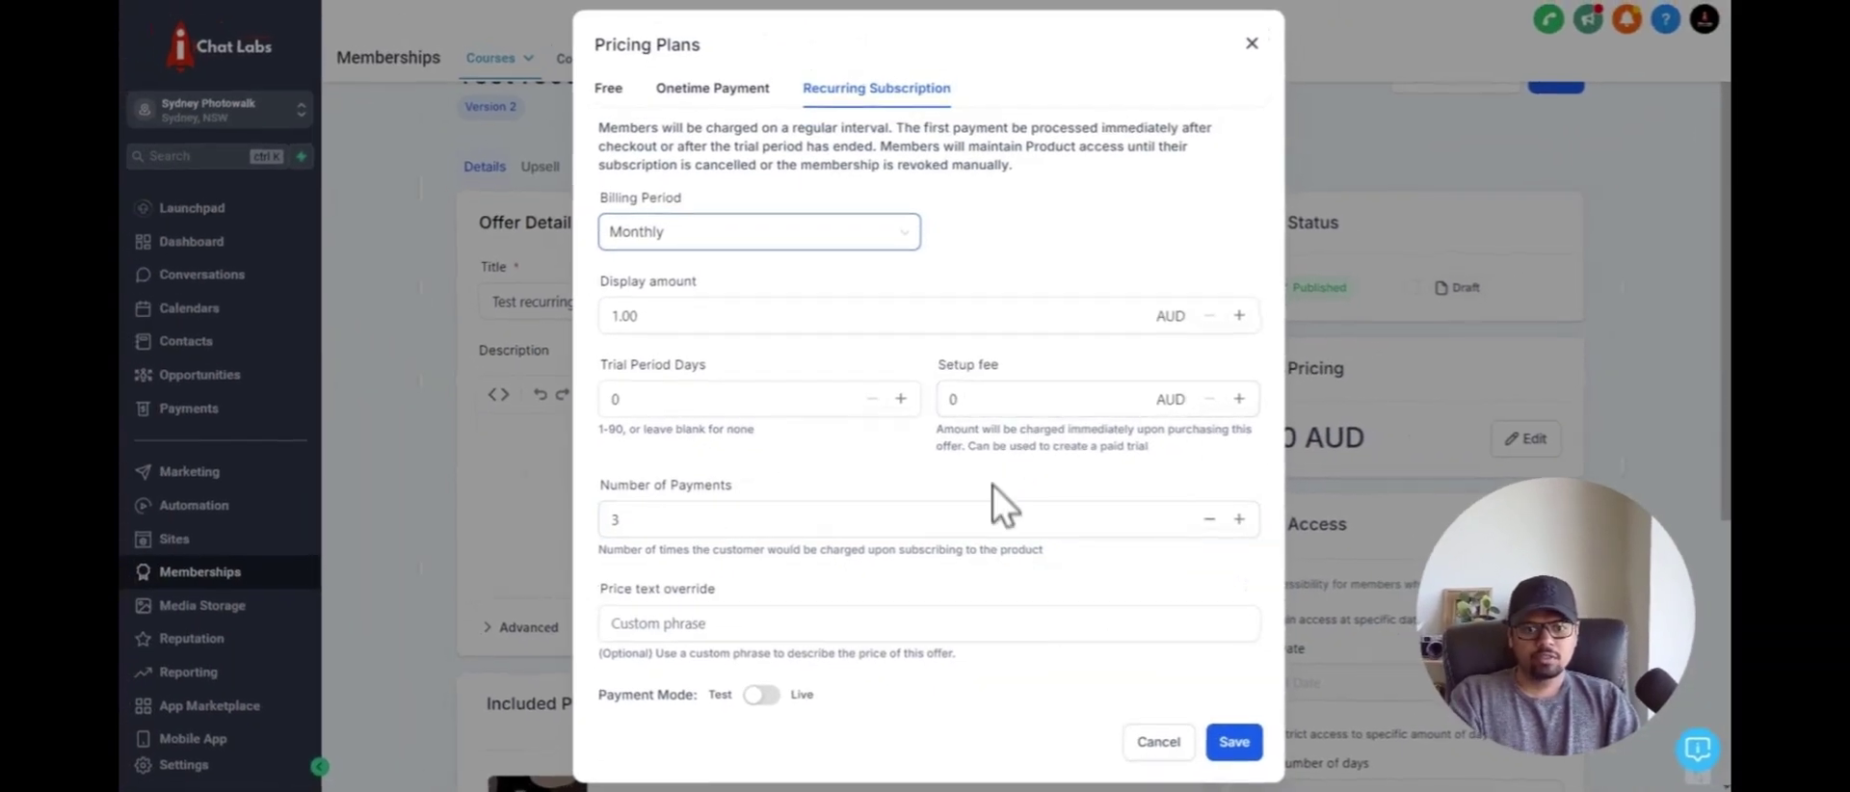
pyautogui.click(1233, 742)
pyautogui.scroll(-5, 794, 500)
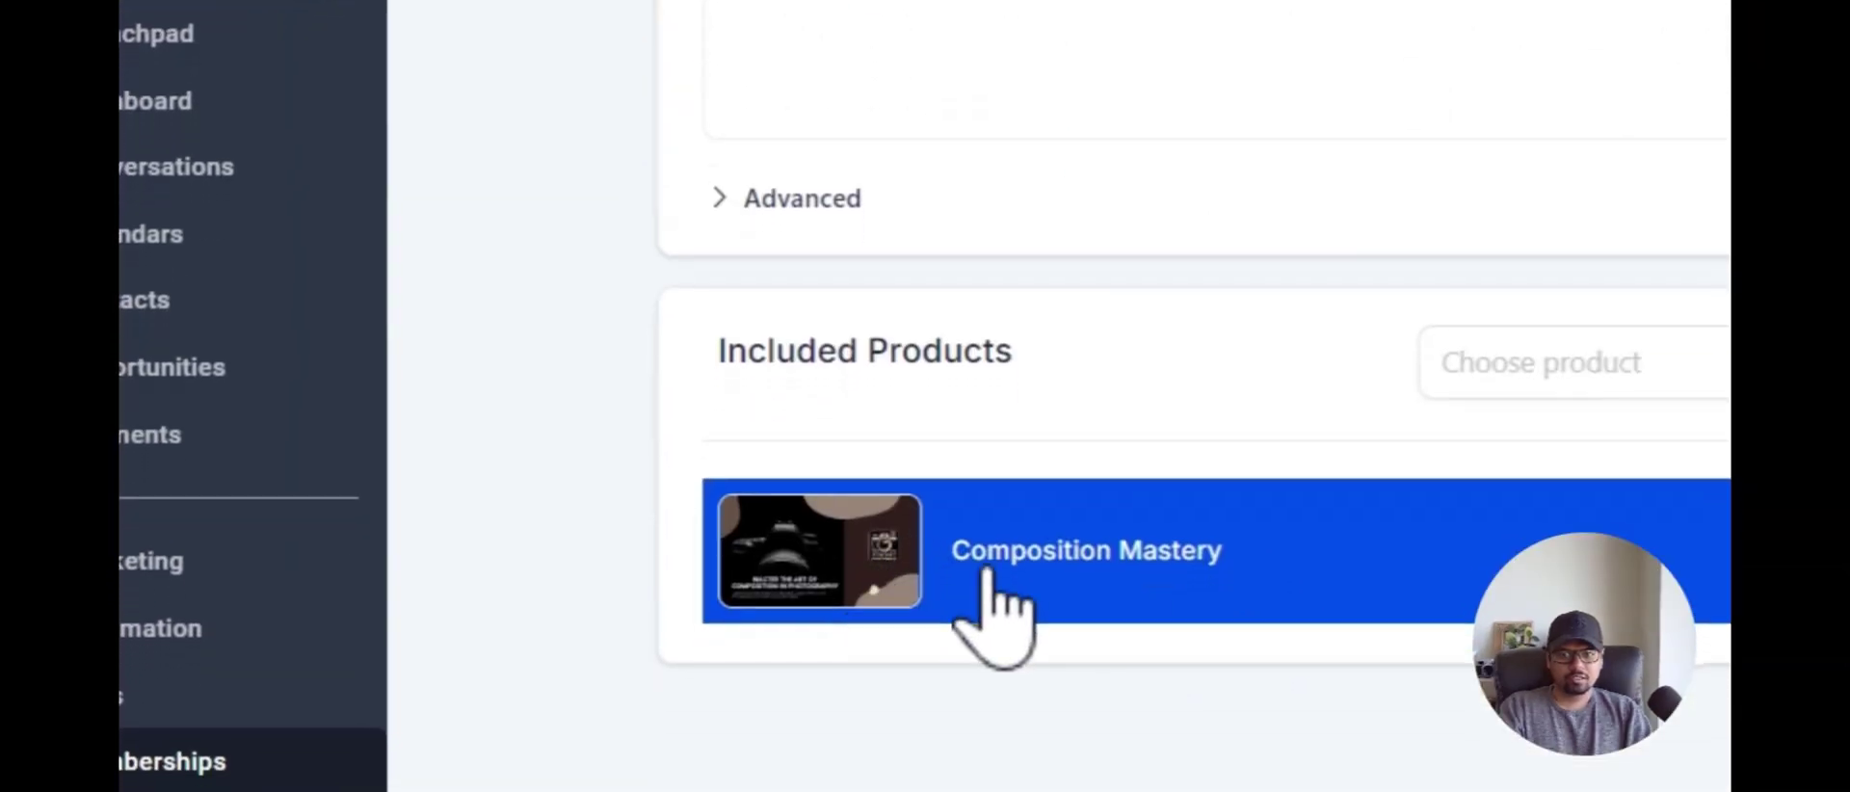
# Step: Include Exposure Triangle Mastery in the offer for future purchasers only and save the offer
pyautogui.click(1504, 349)
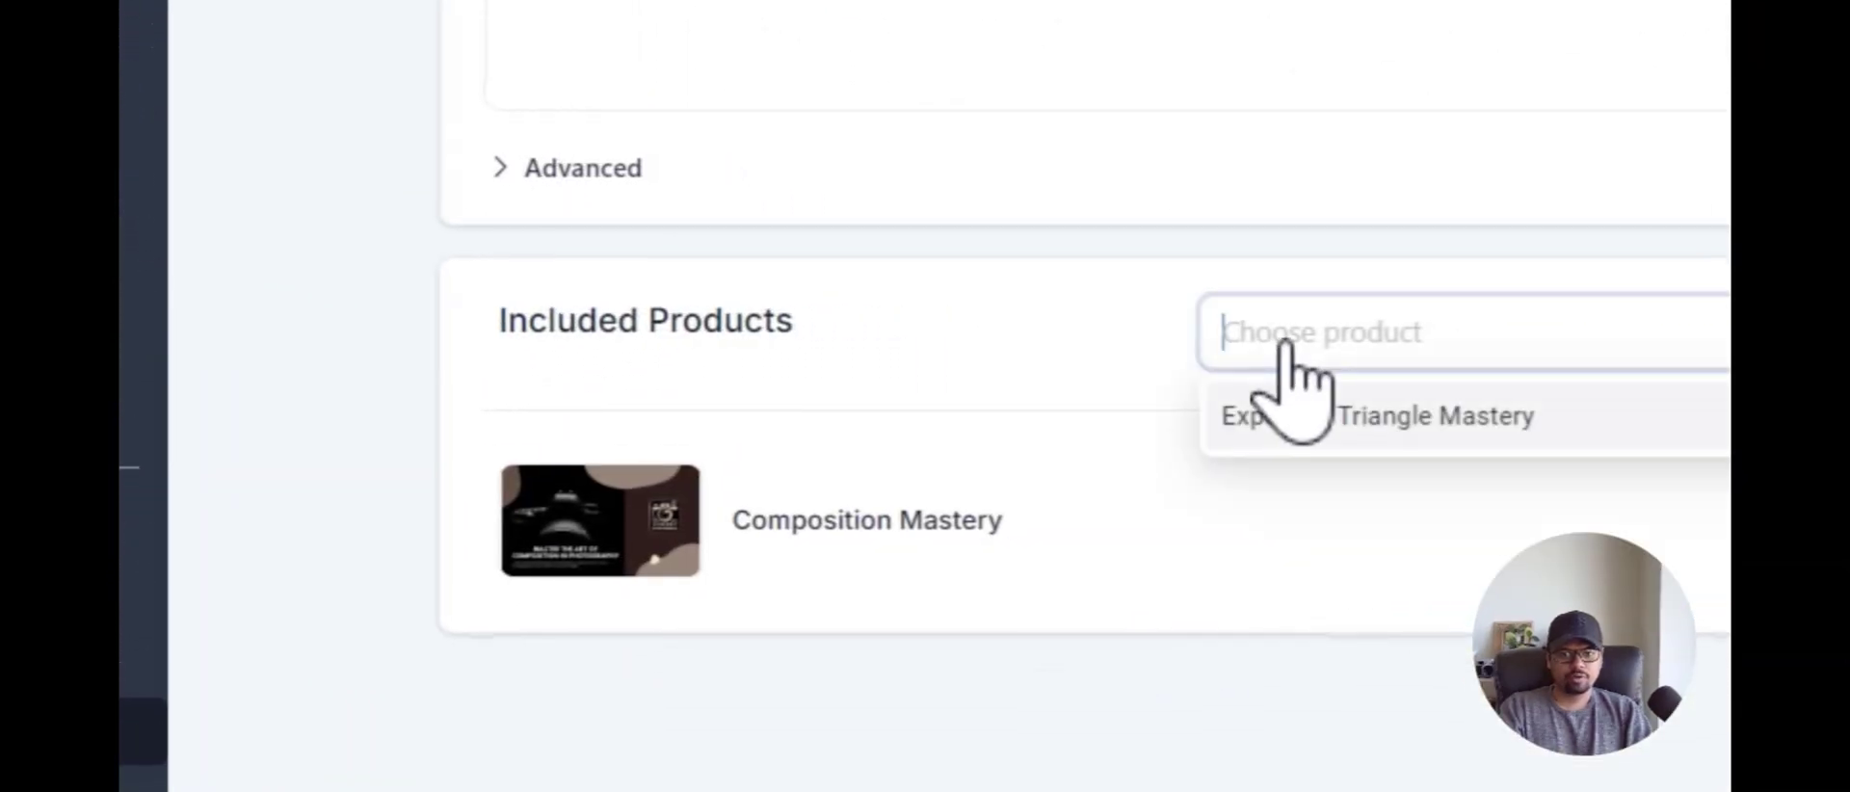
pyautogui.click(1328, 424)
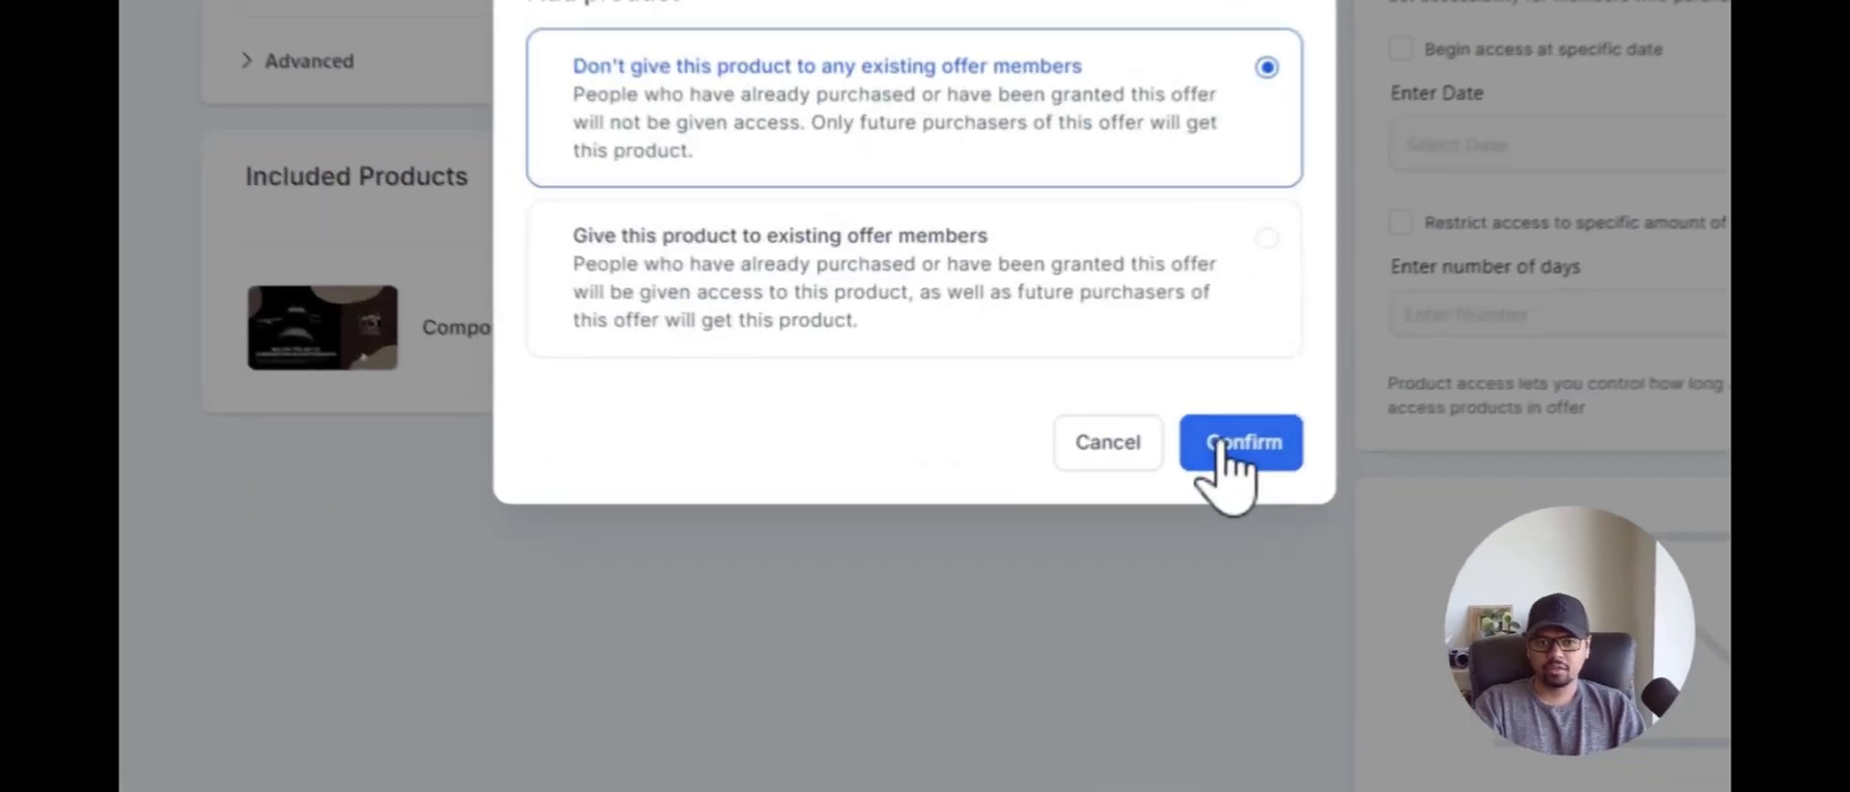
pyautogui.click(1139, 542)
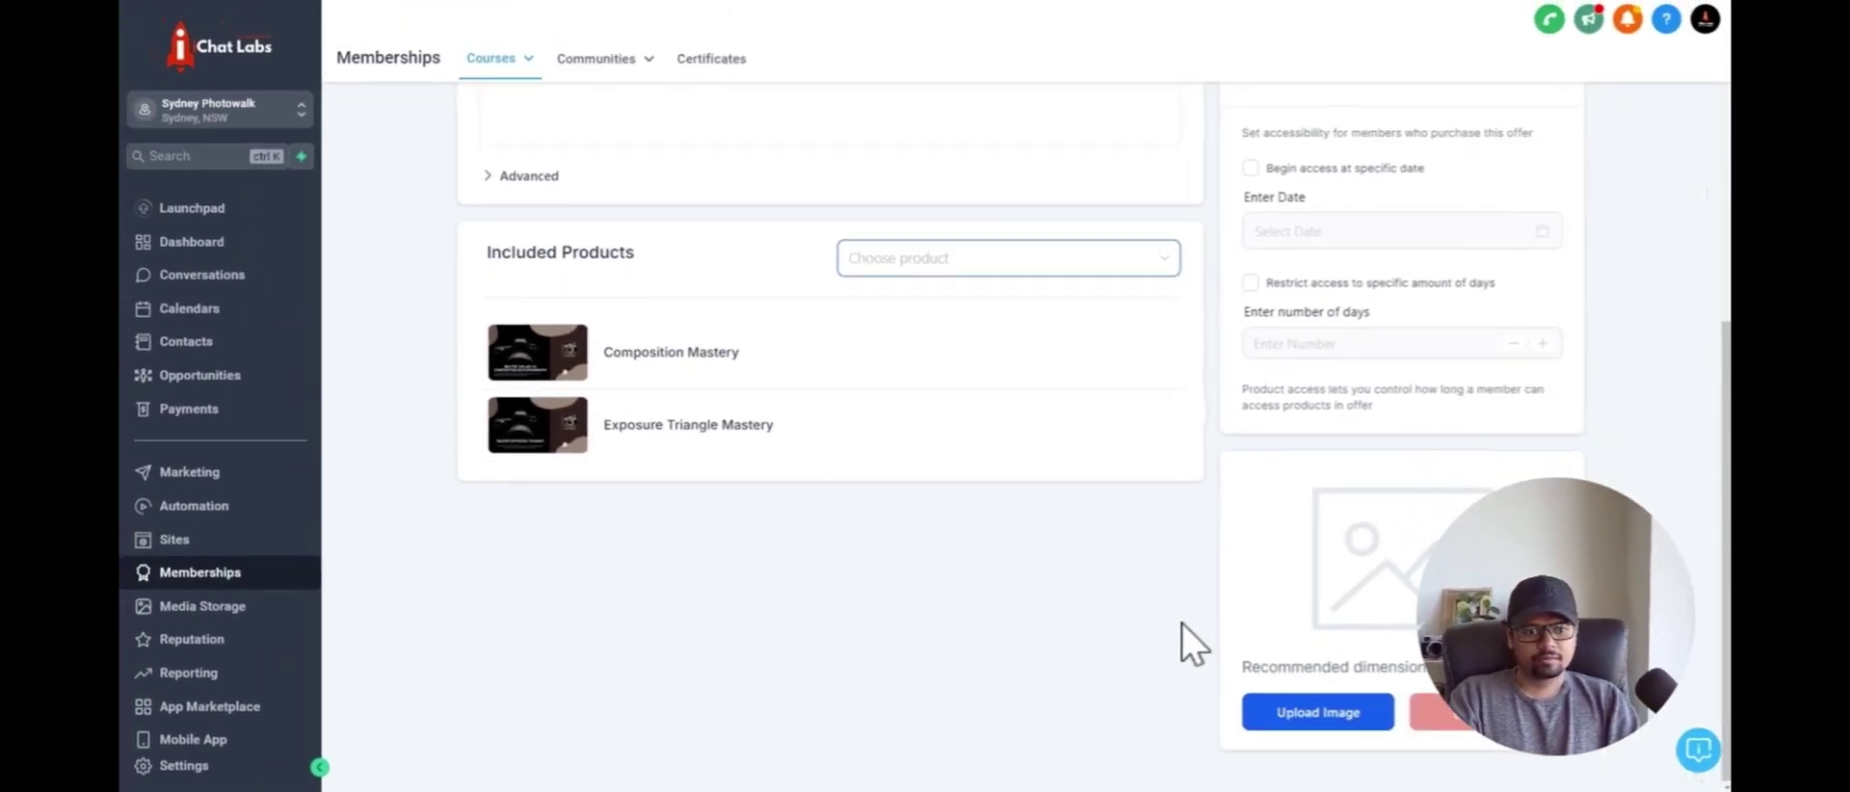
pyautogui.scroll(5, 1193, 643)
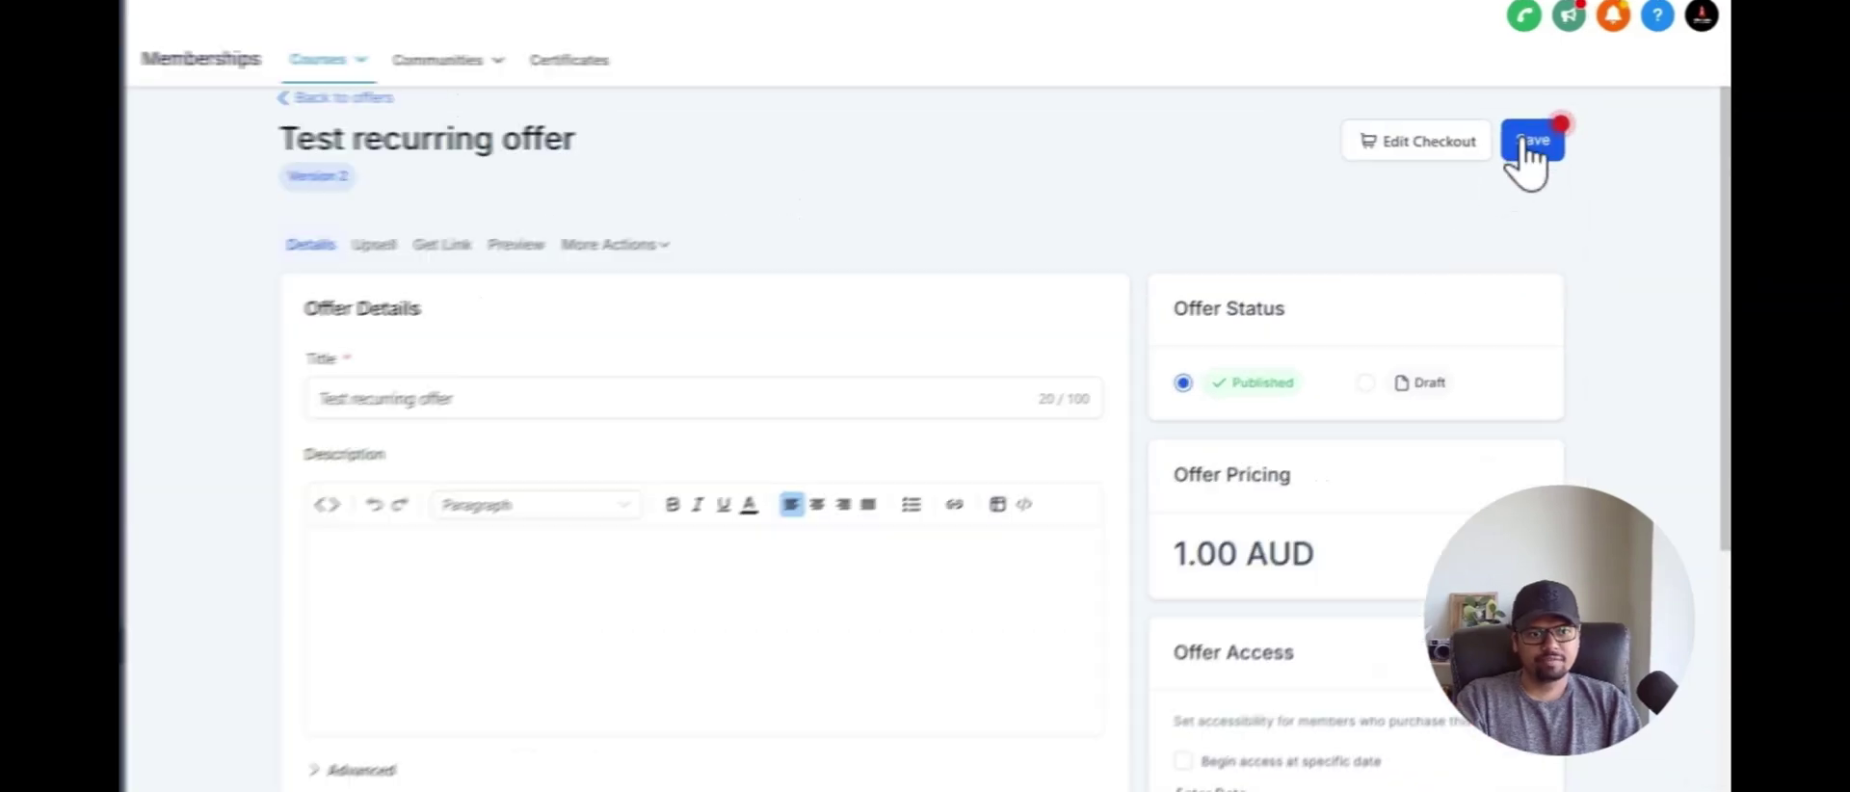
pyautogui.click(1525, 139)
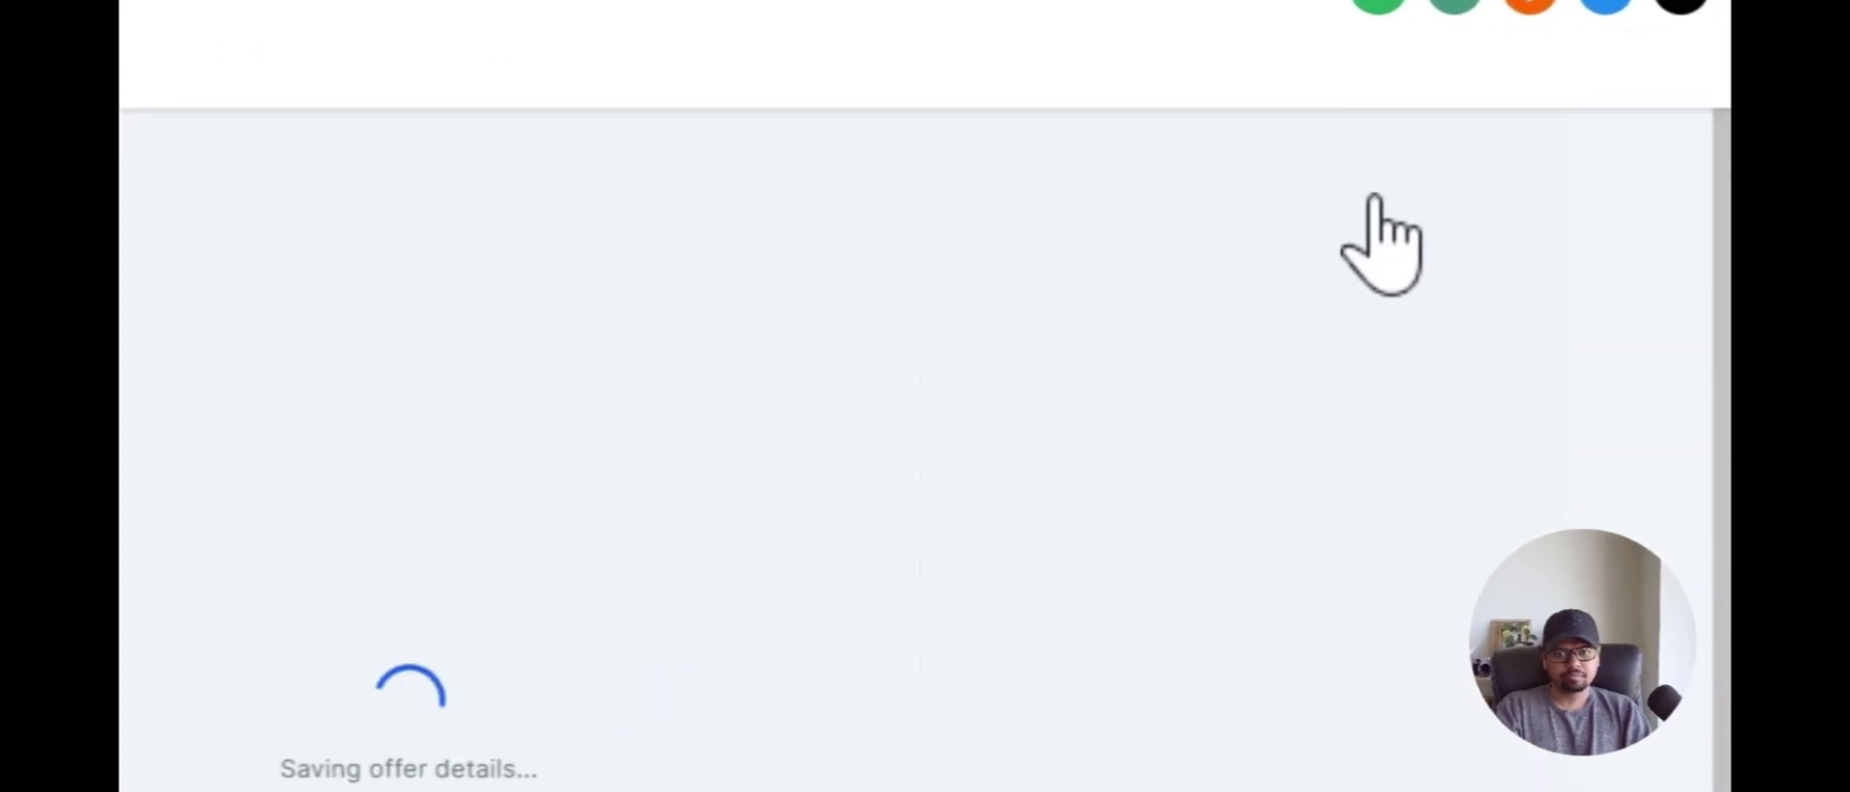
# Step: Copy the offer's share link and load its checkout page in a private tab
pyautogui.click(442, 243)
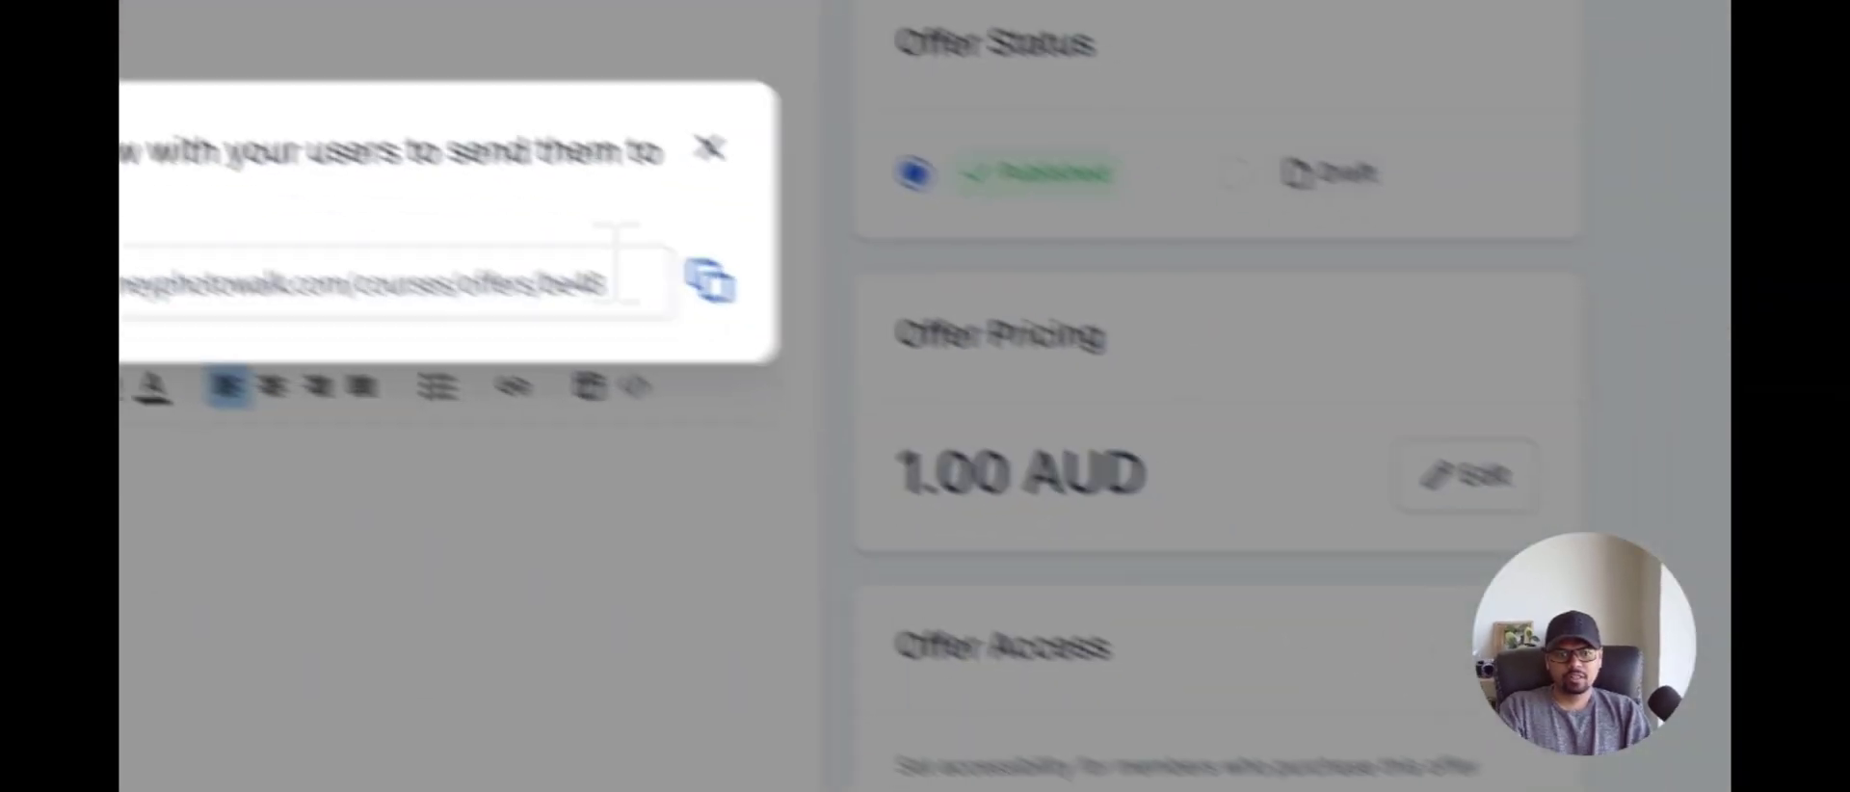
pyautogui.click(569, 214)
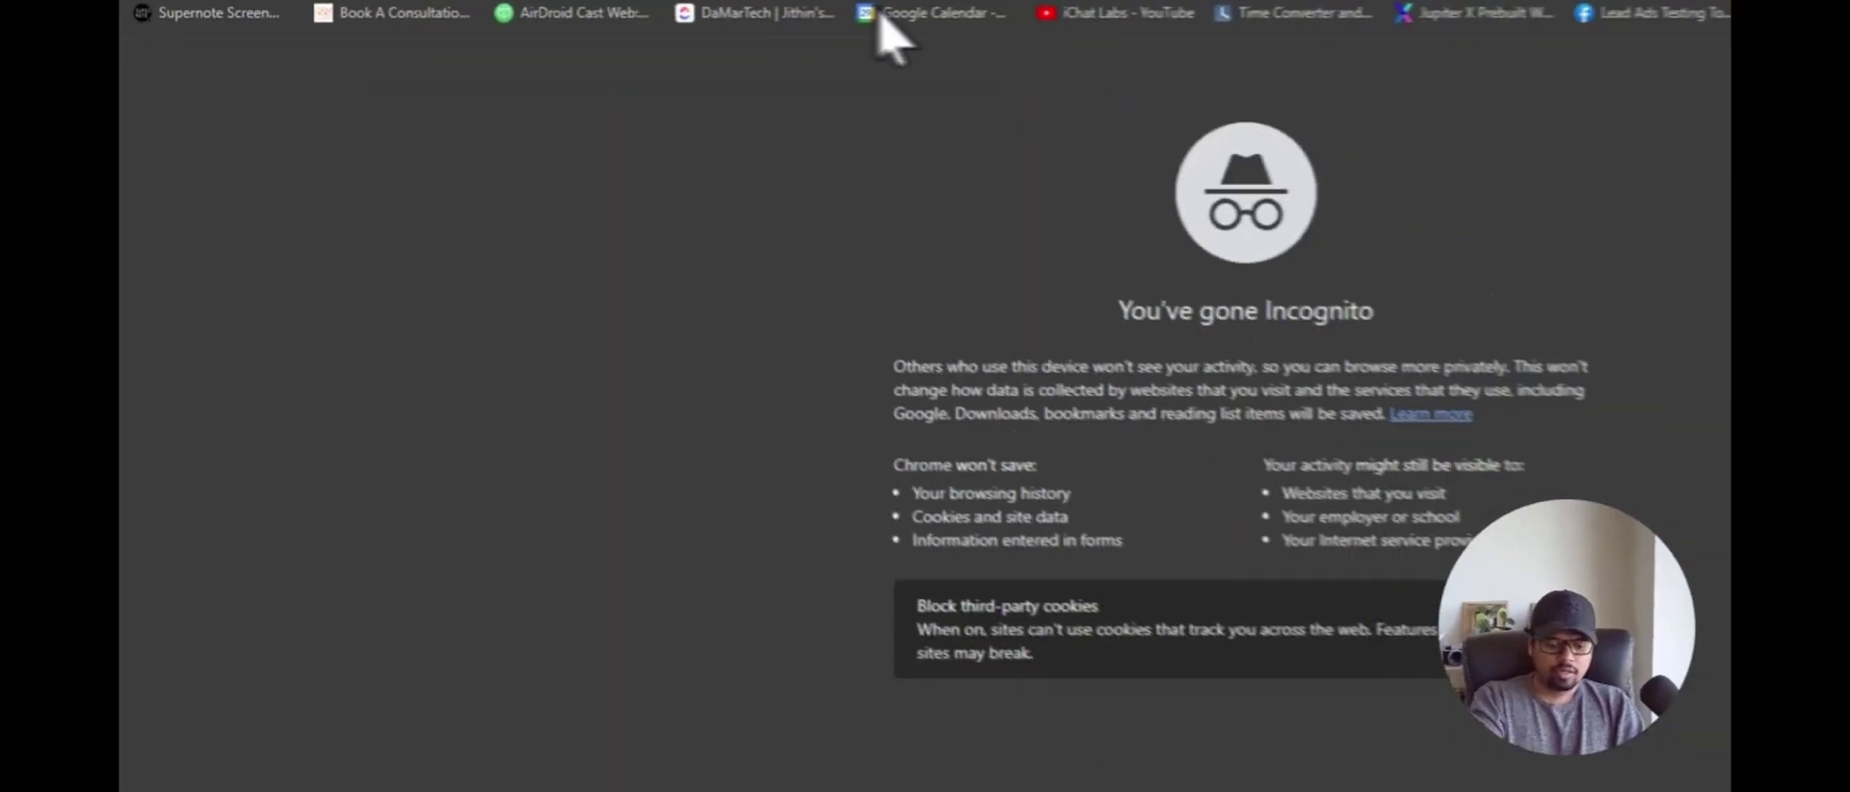
pyautogui.hotkey('ctrl', 'v')
pyautogui.press('Return')
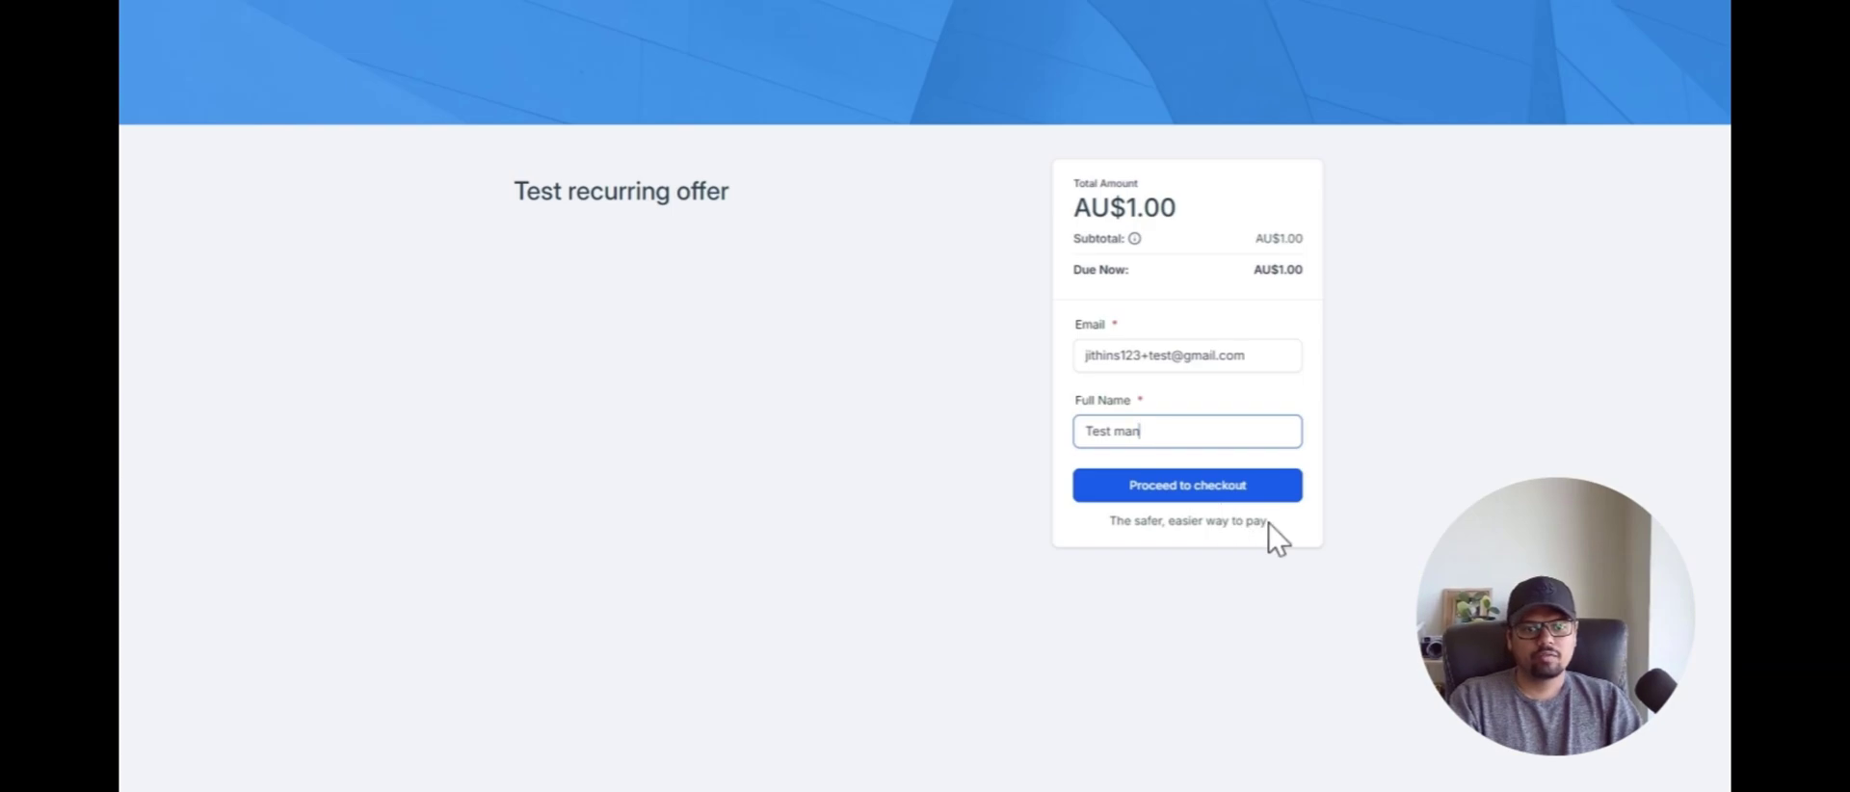
# Step: Pay AU$1.00 for the offer with the saved test card, then log in to the member portal
pyautogui.click(1195, 485)
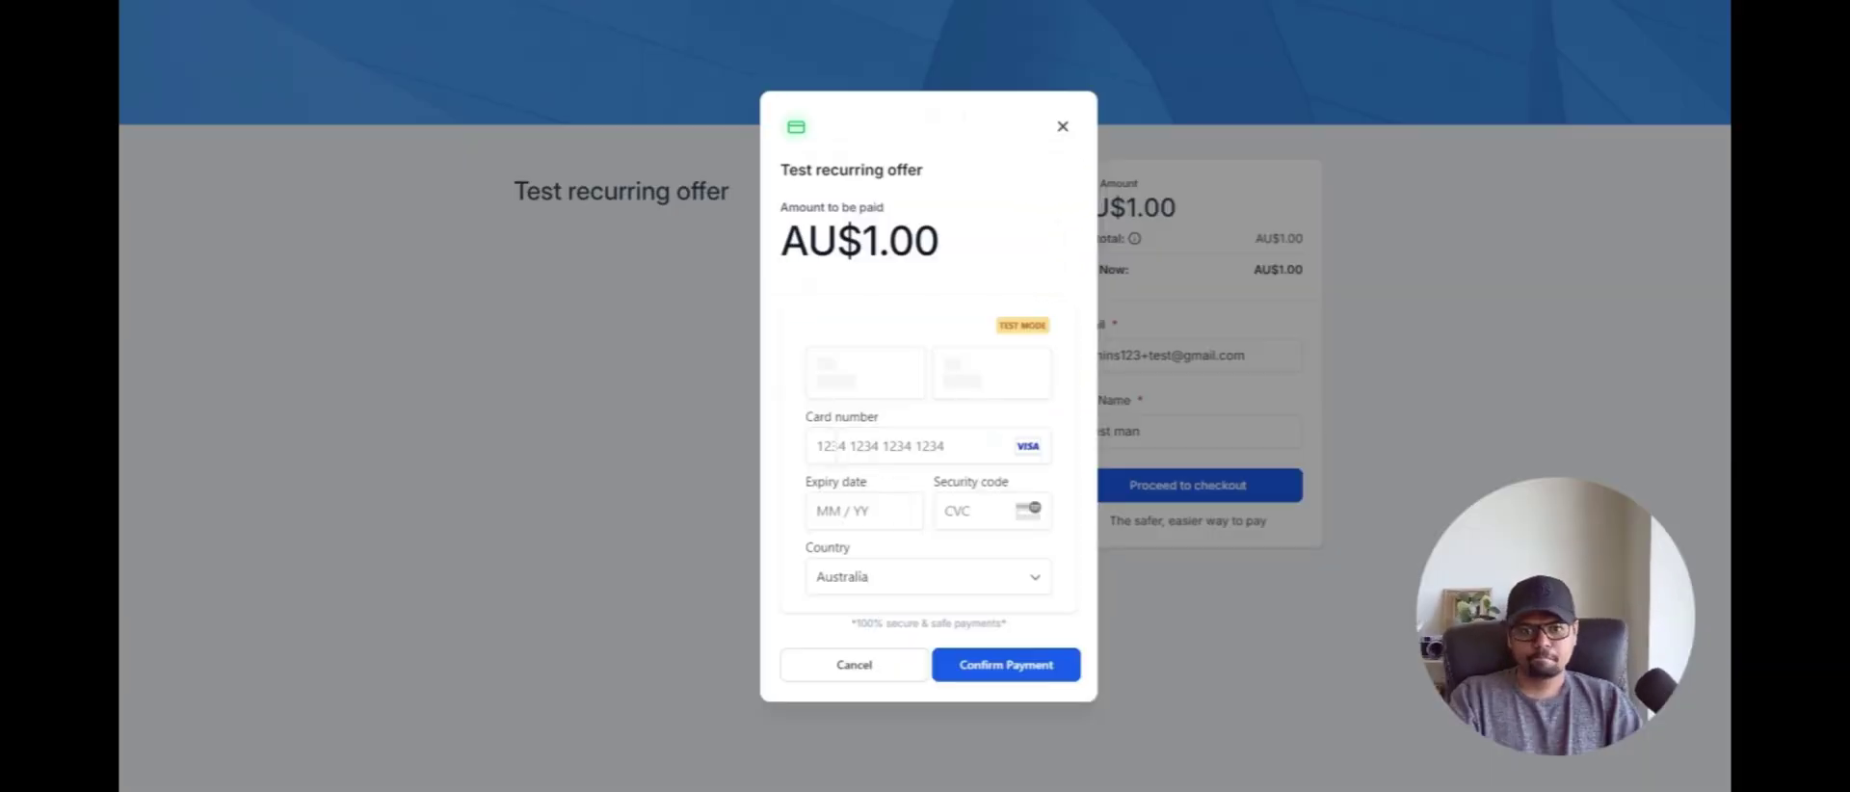
pyautogui.click(950, 425)
pyautogui.click(942, 562)
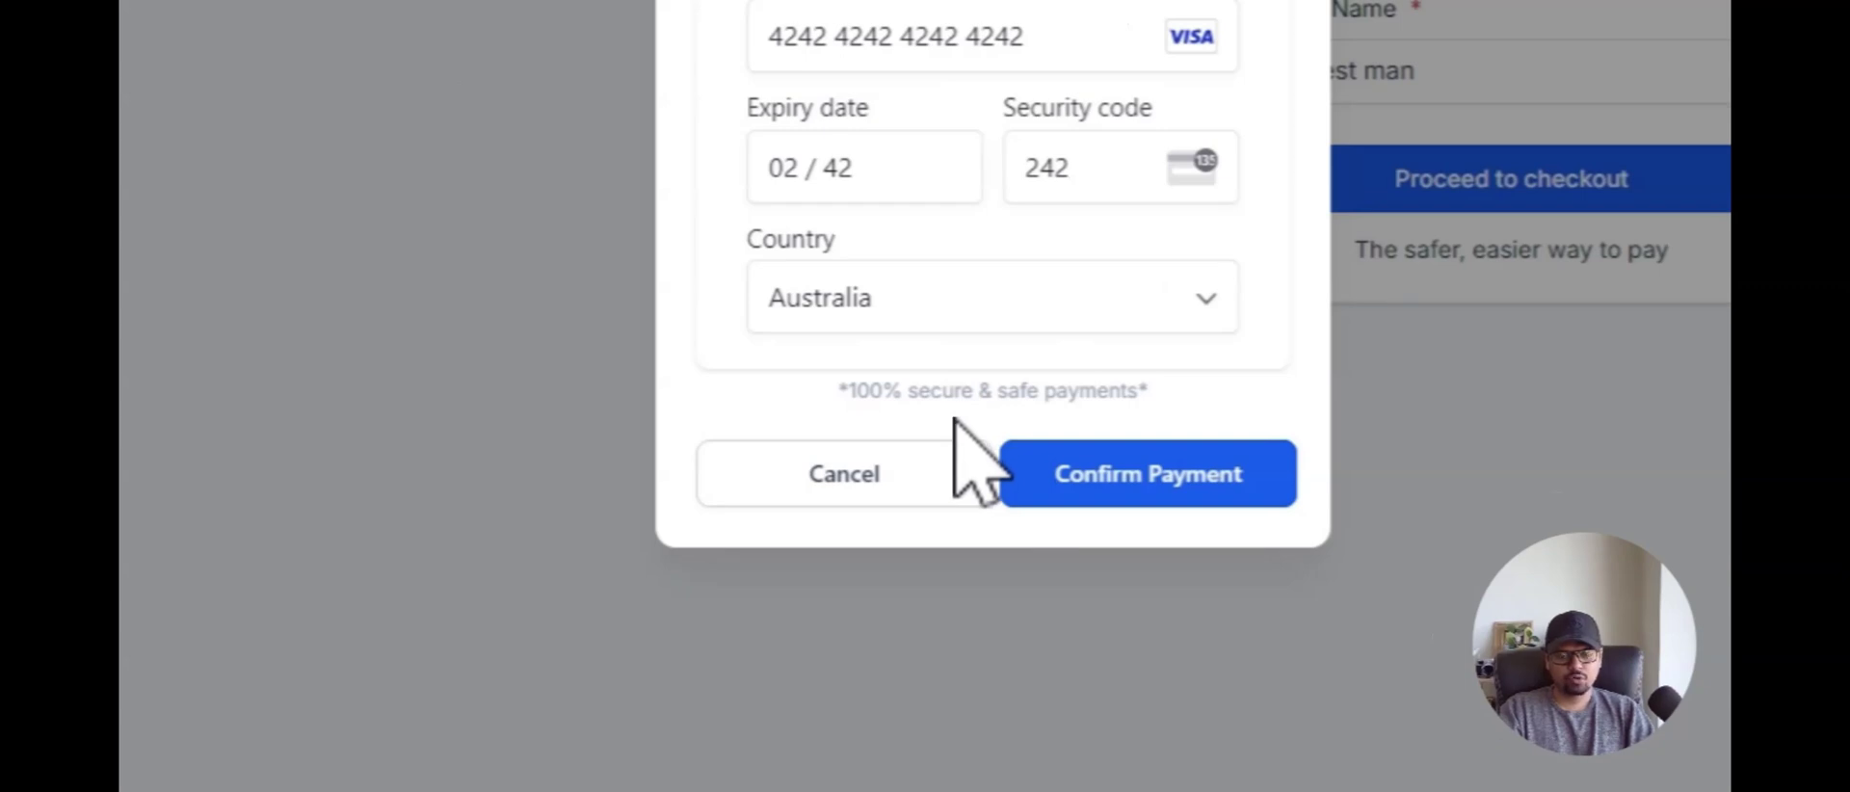
pyautogui.click(1144, 478)
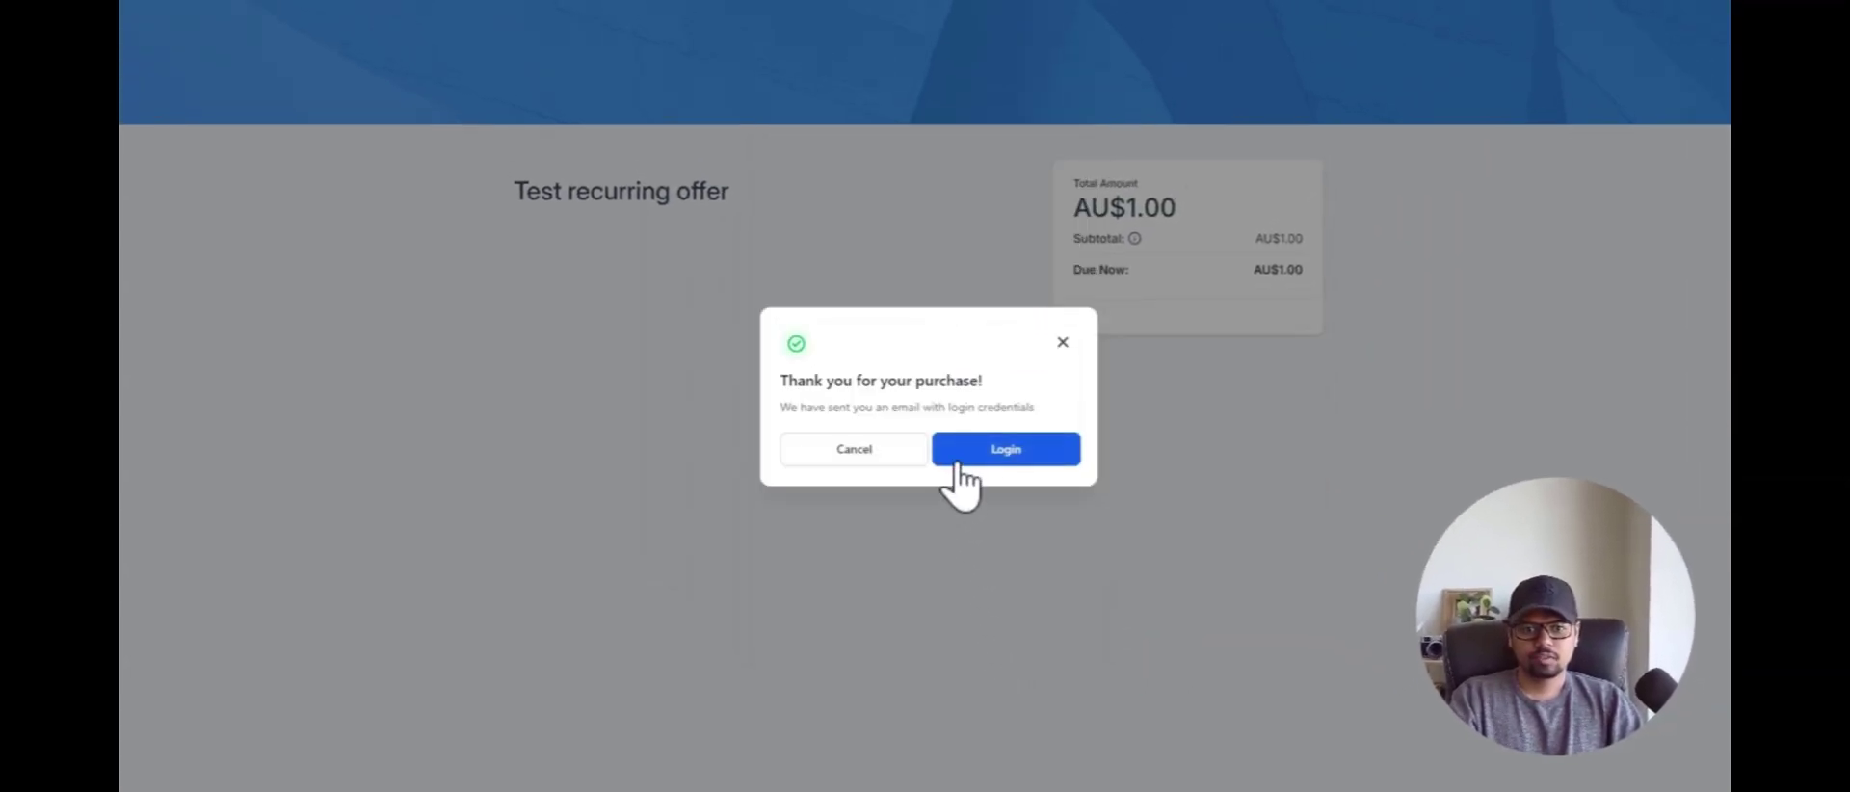
pyautogui.click(997, 449)
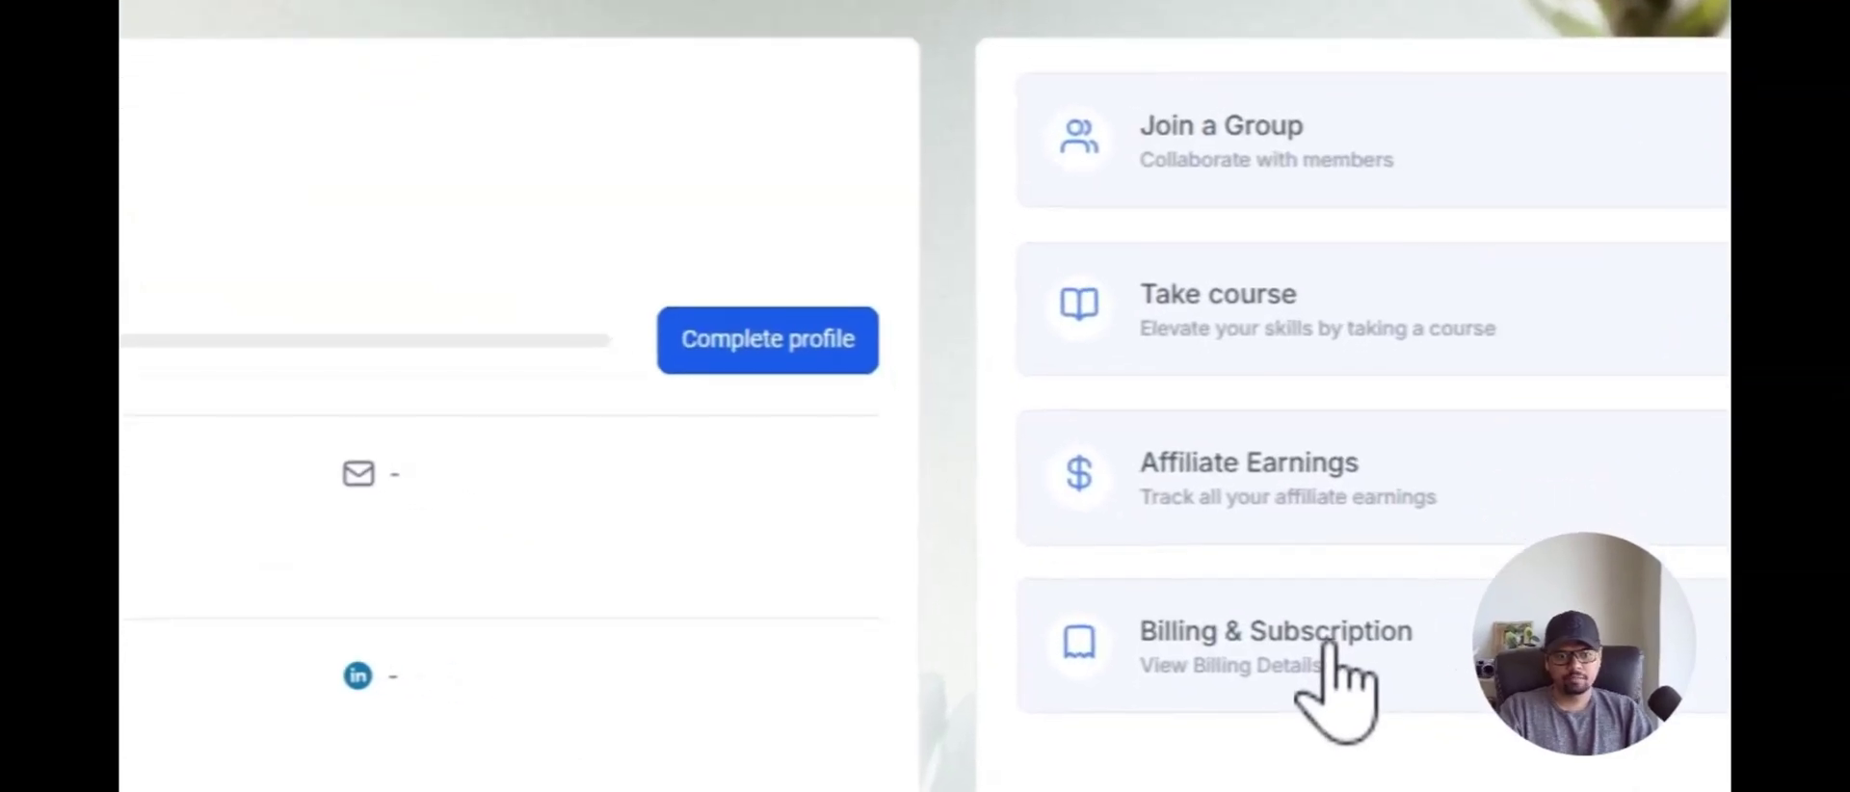
# Step: Review Billing & Subscription, highlighting the Sydney Photowalkers and Test recurring offer - Payment subscriptions
pyautogui.click(1345, 723)
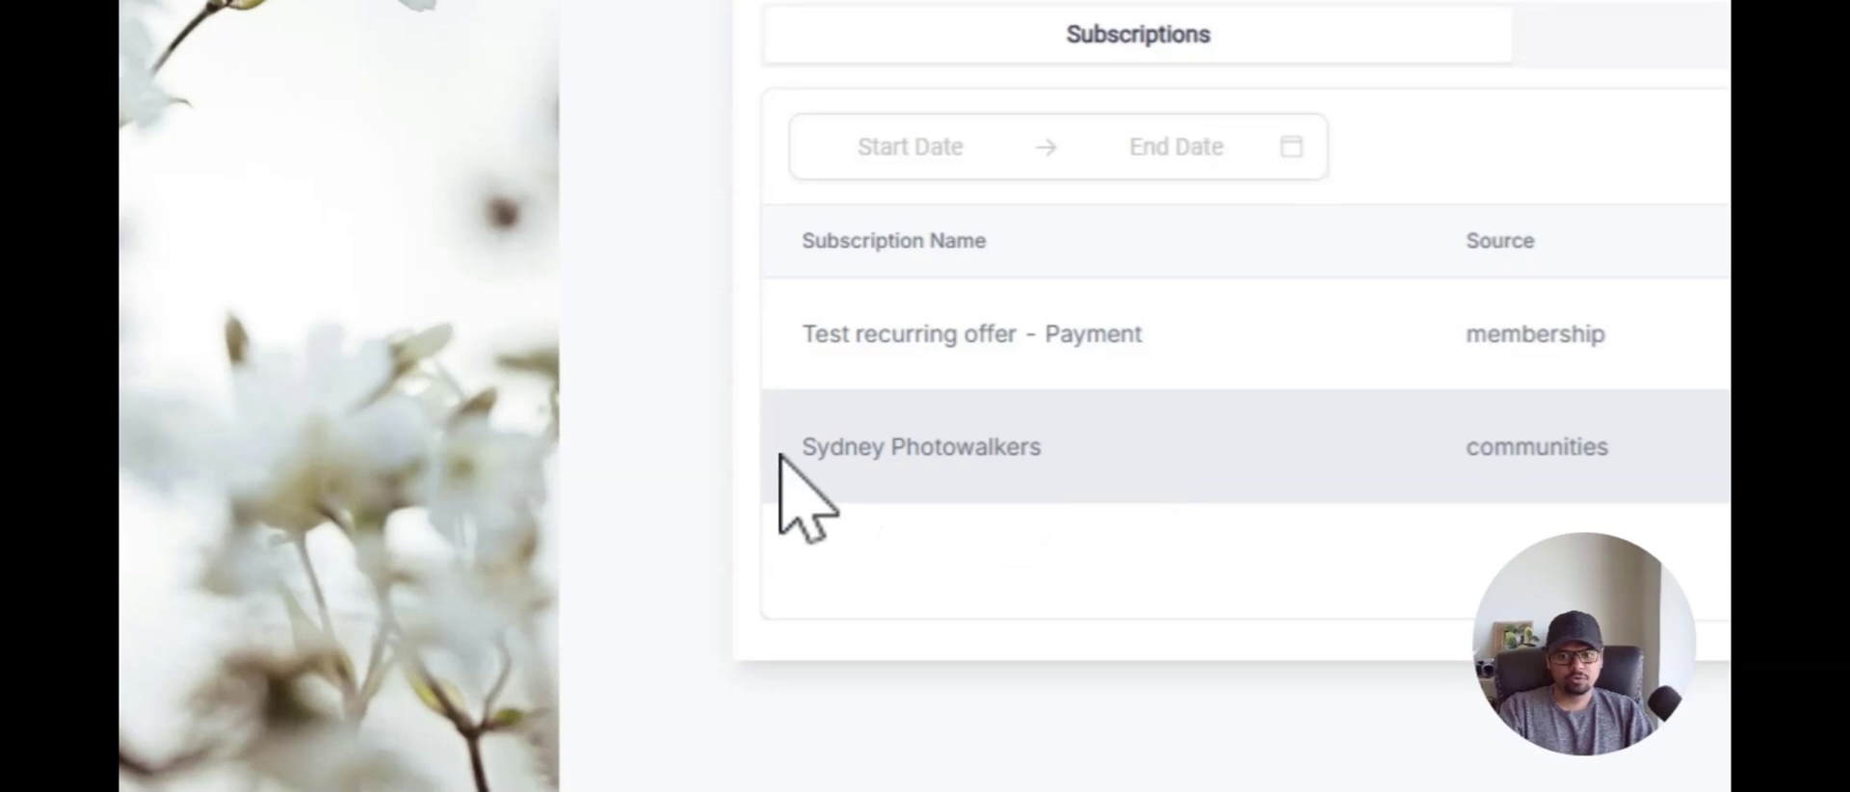
pyautogui.moveTo(781, 459); pyautogui.dragTo(1180, 466)
pyautogui.moveTo(1450, 445); pyautogui.dragTo(1187, 446)
pyautogui.click(1118, 434)
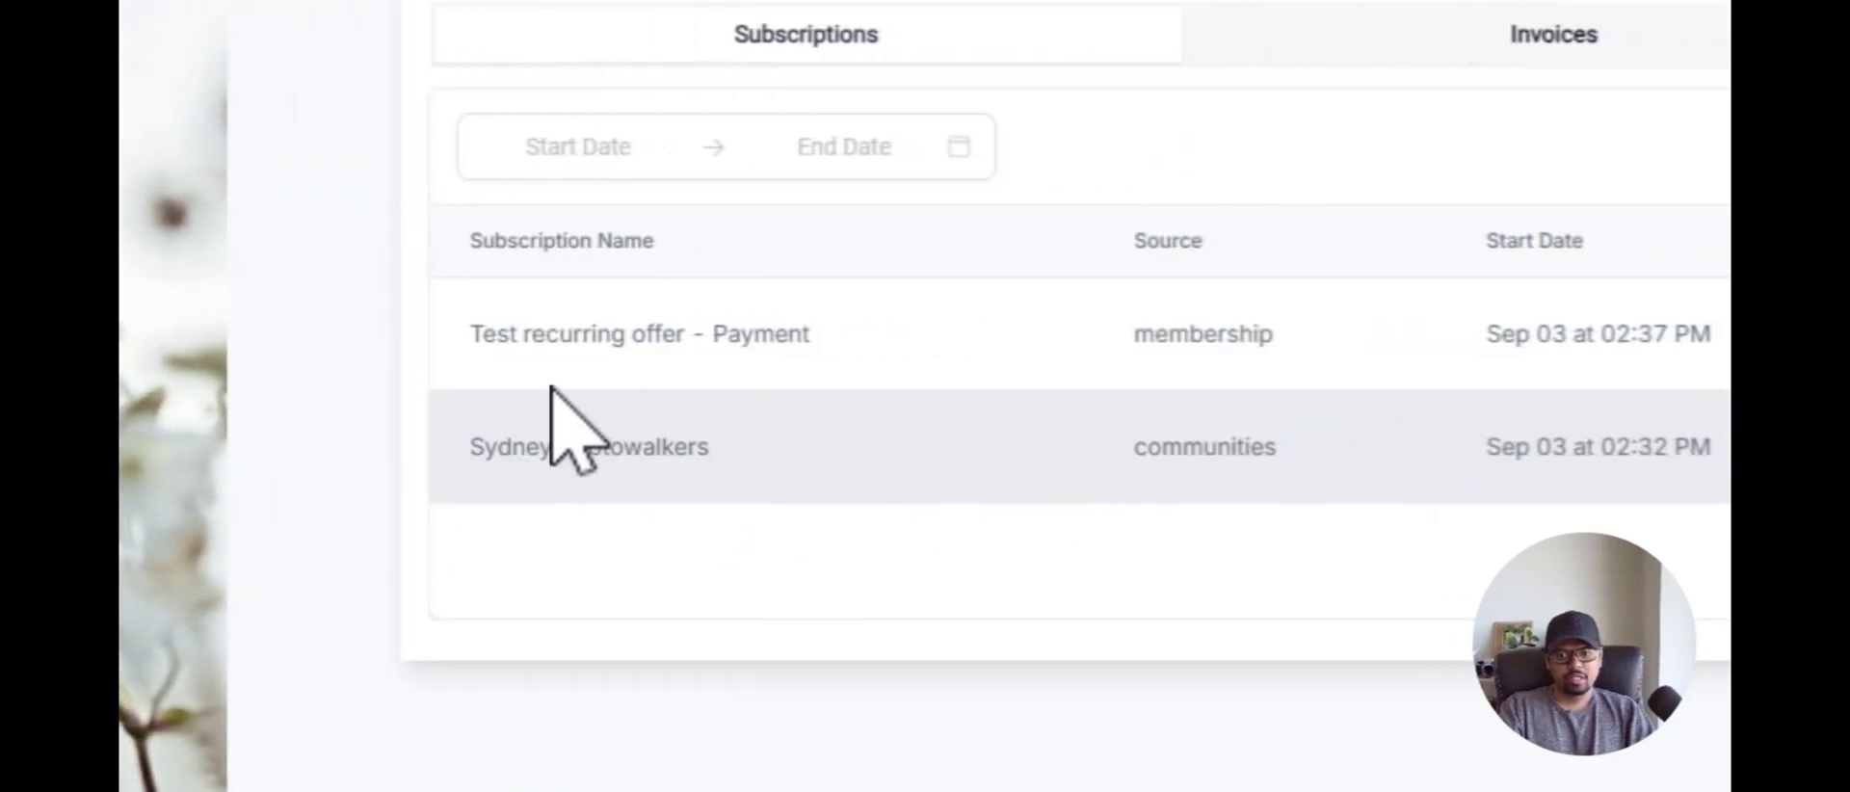
pyautogui.moveTo(559, 332); pyautogui.dragTo(1276, 347)
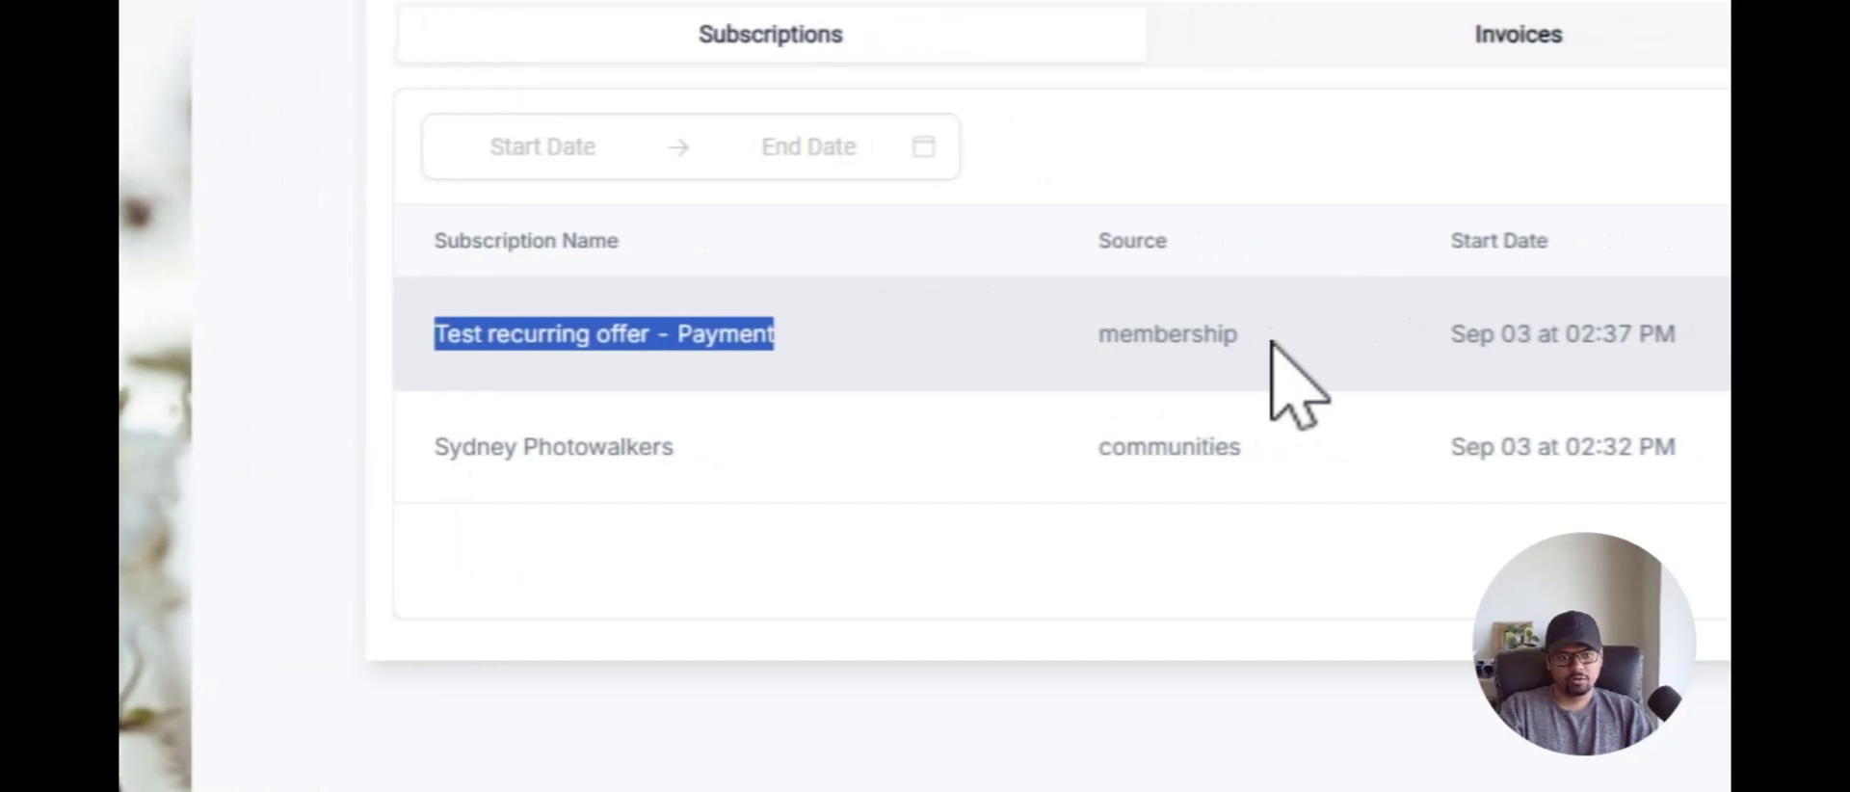
pyautogui.click(1271, 340)
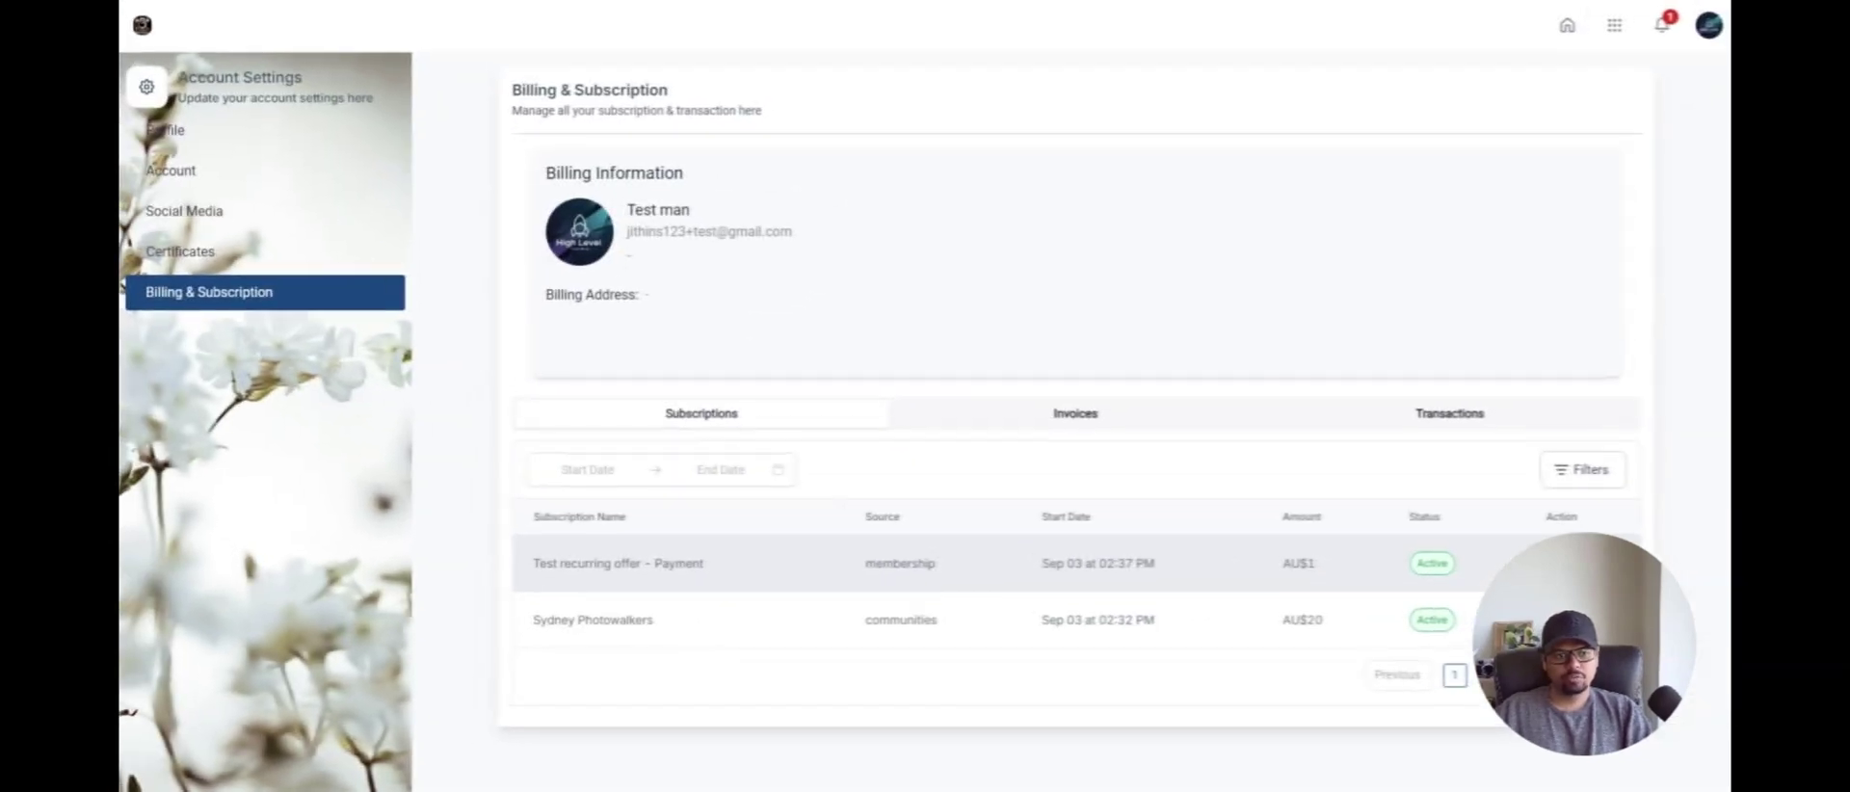
# Step: Preview the subscription cancel prompt without cancelling, then list the contact's AU$1.00 and AU$20.00 payments
pyautogui.click(1549, 565)
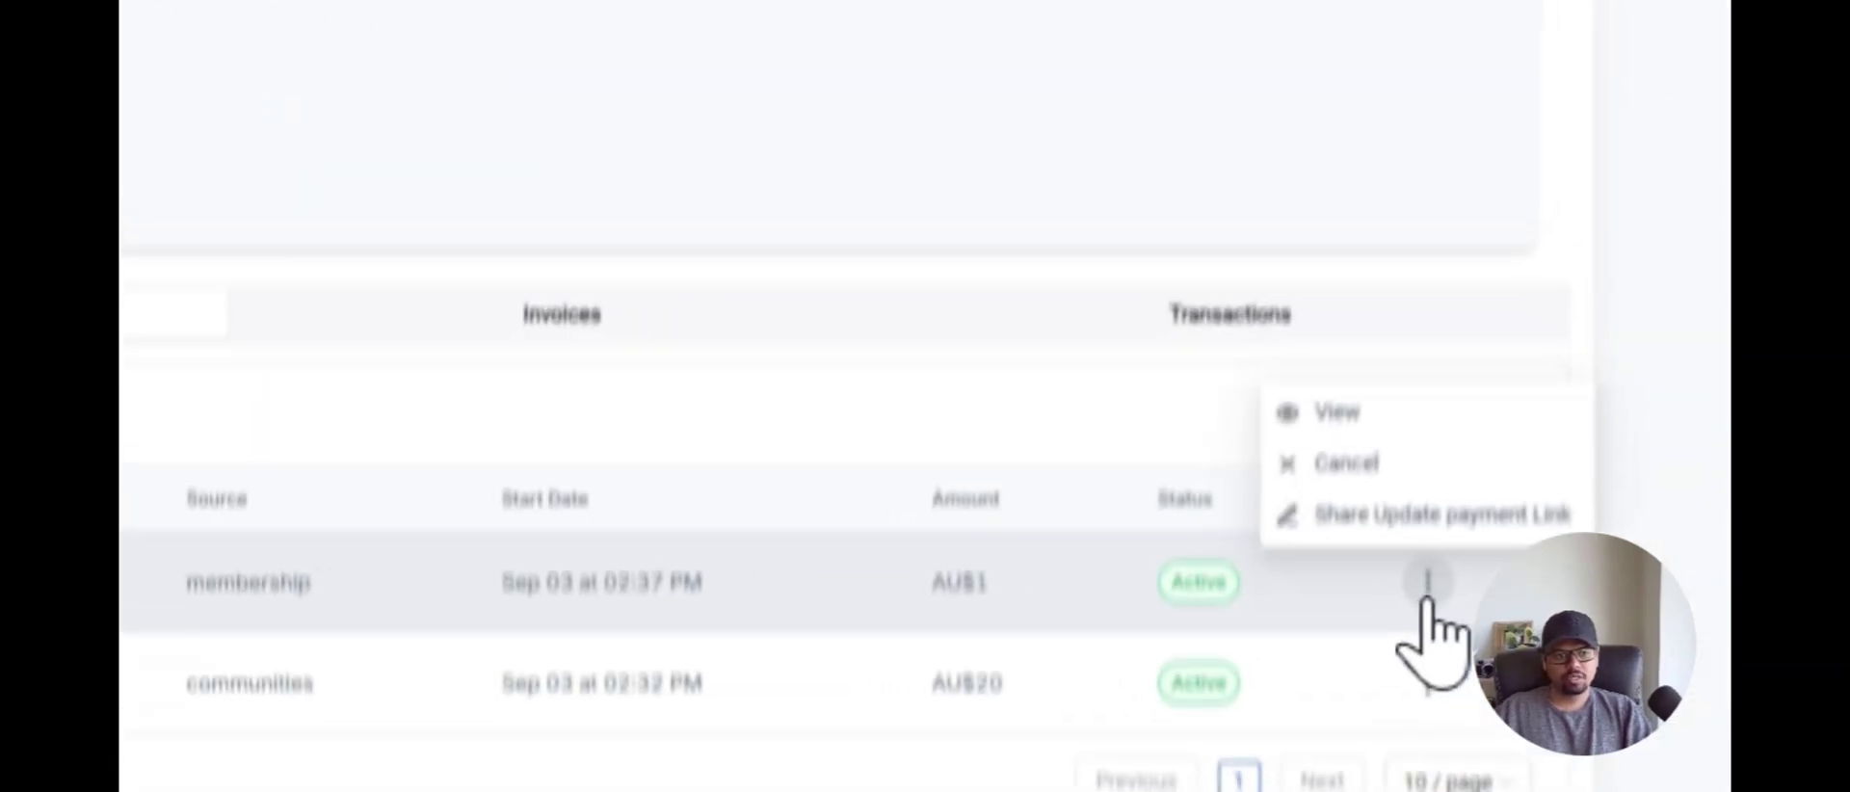
pyautogui.click(1358, 469)
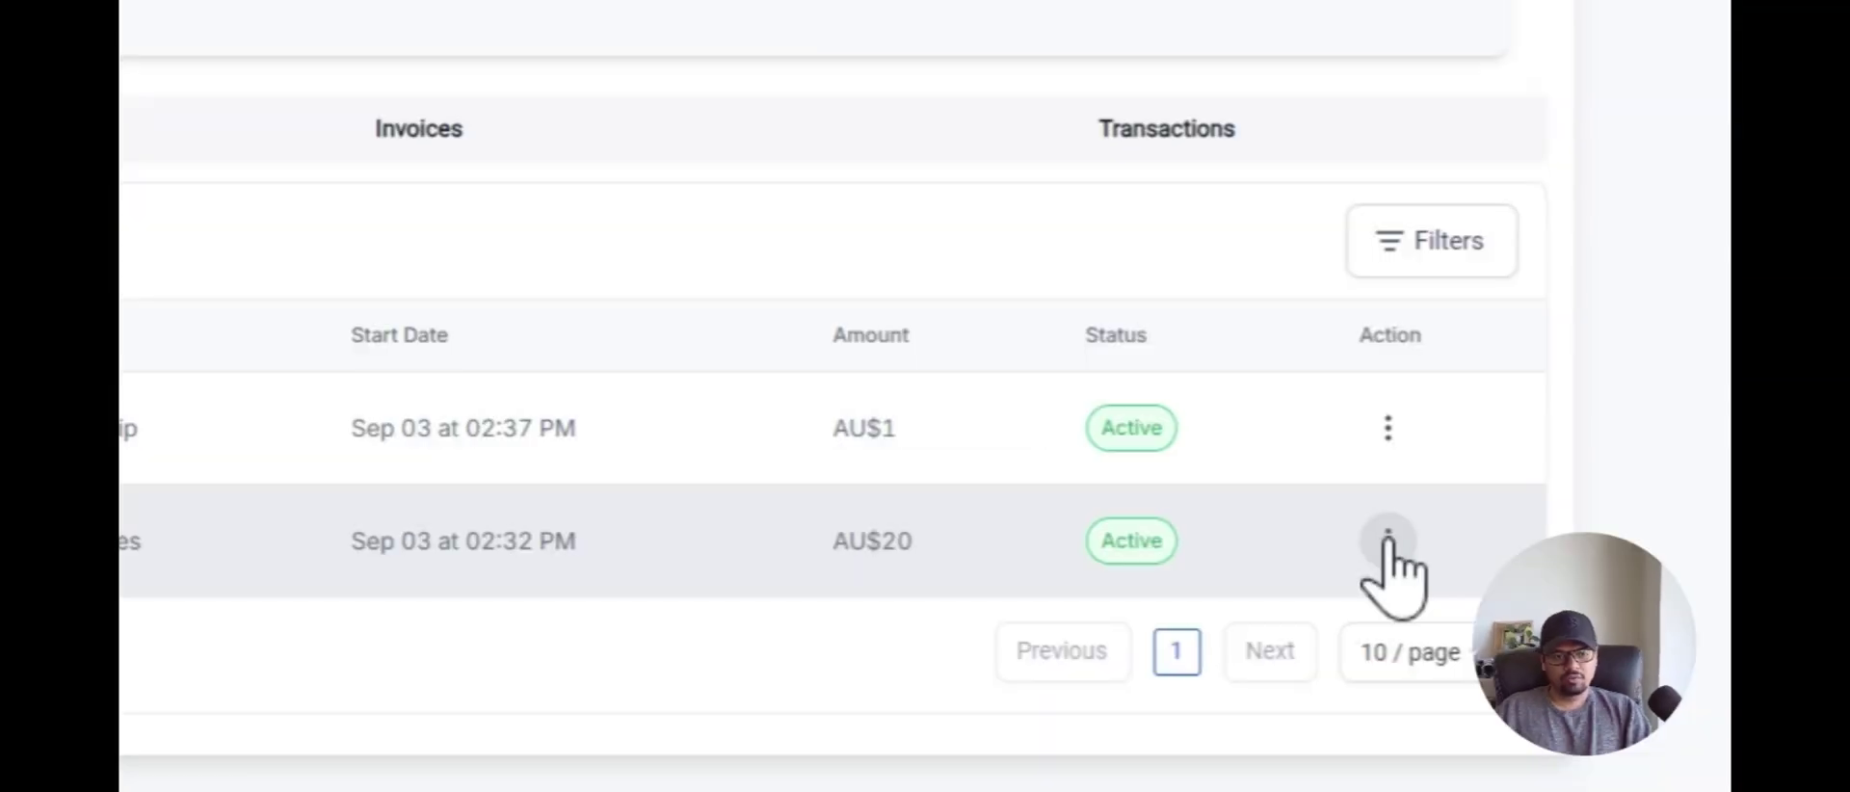
pyautogui.click(1559, 618)
pyautogui.click(1559, 619)
pyautogui.click(1387, 542)
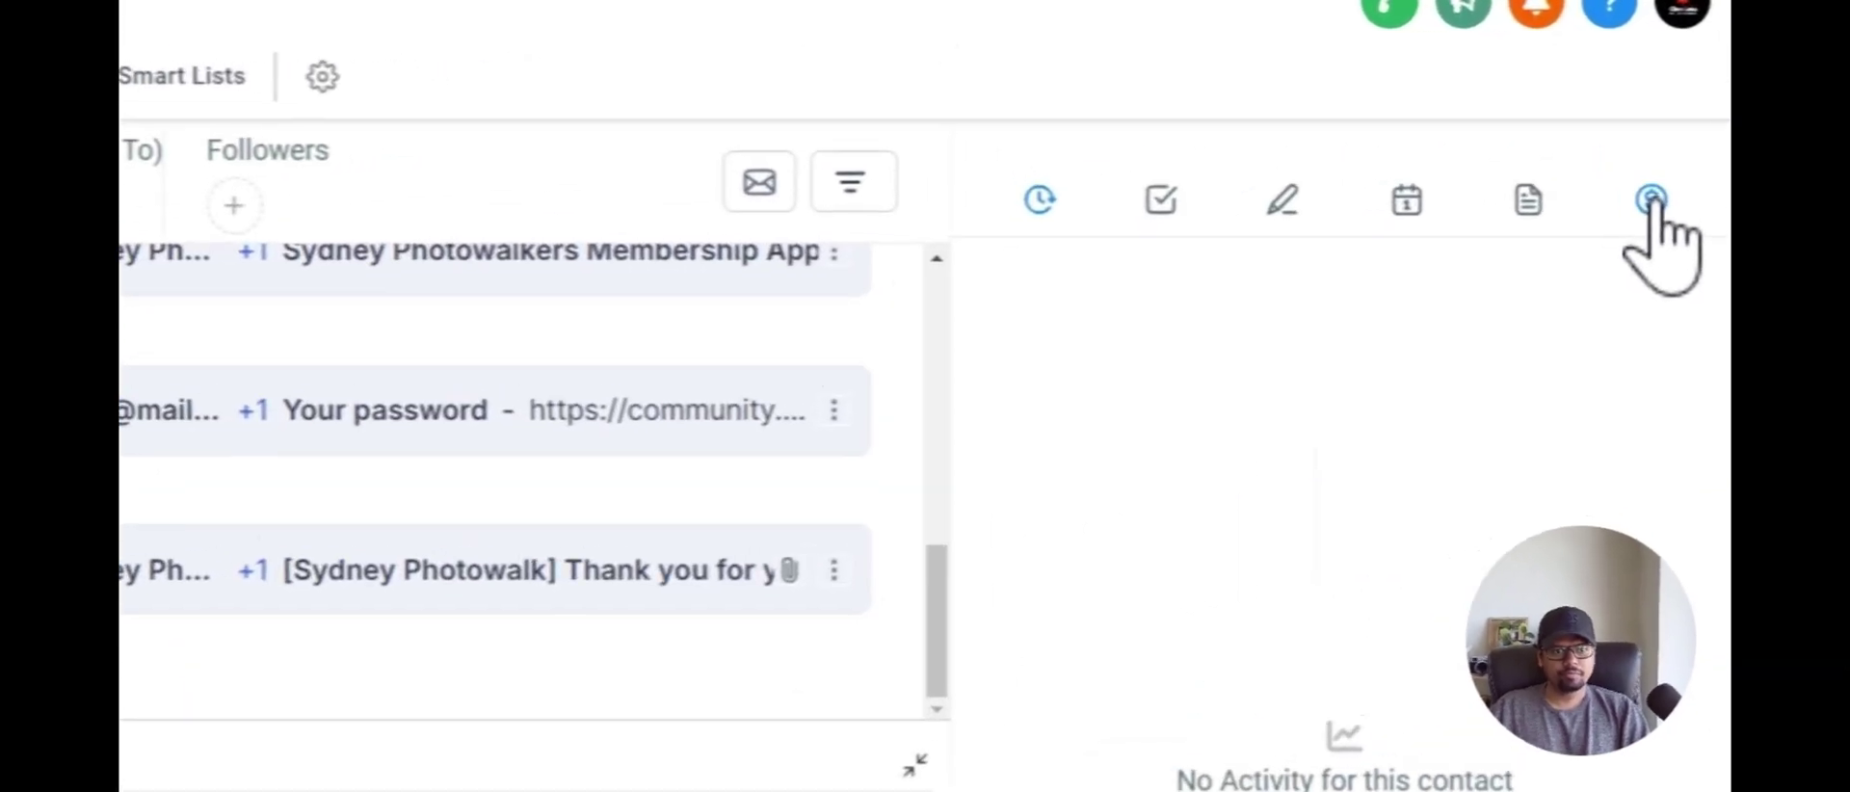
pyautogui.click(1688, 126)
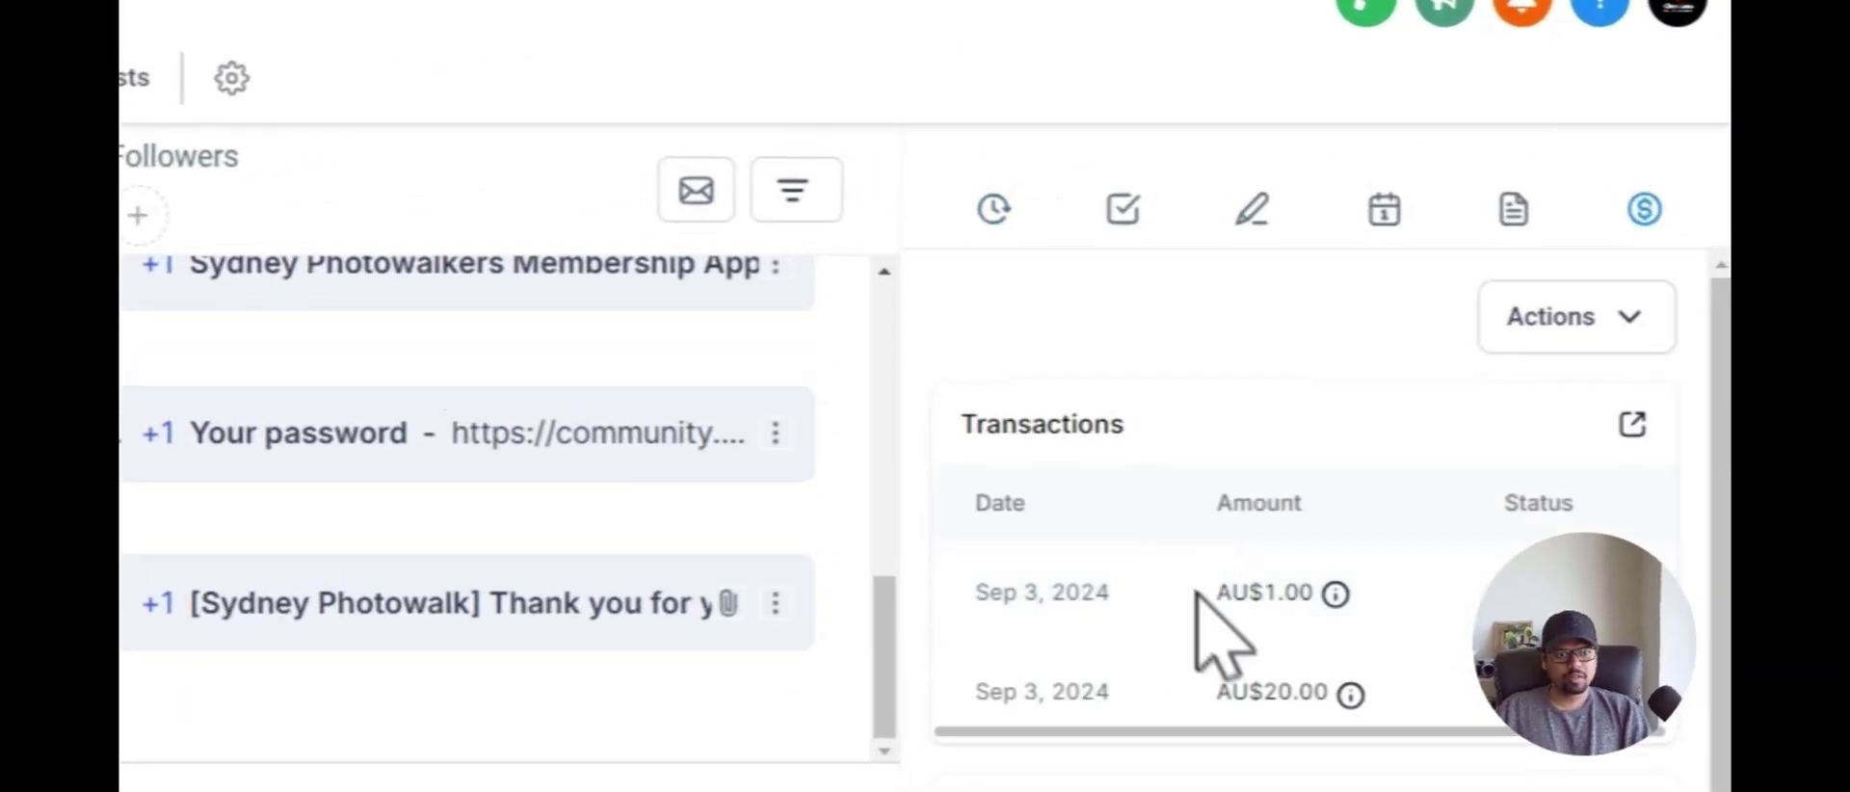
pyautogui.scroll(-1, 1238, 692)
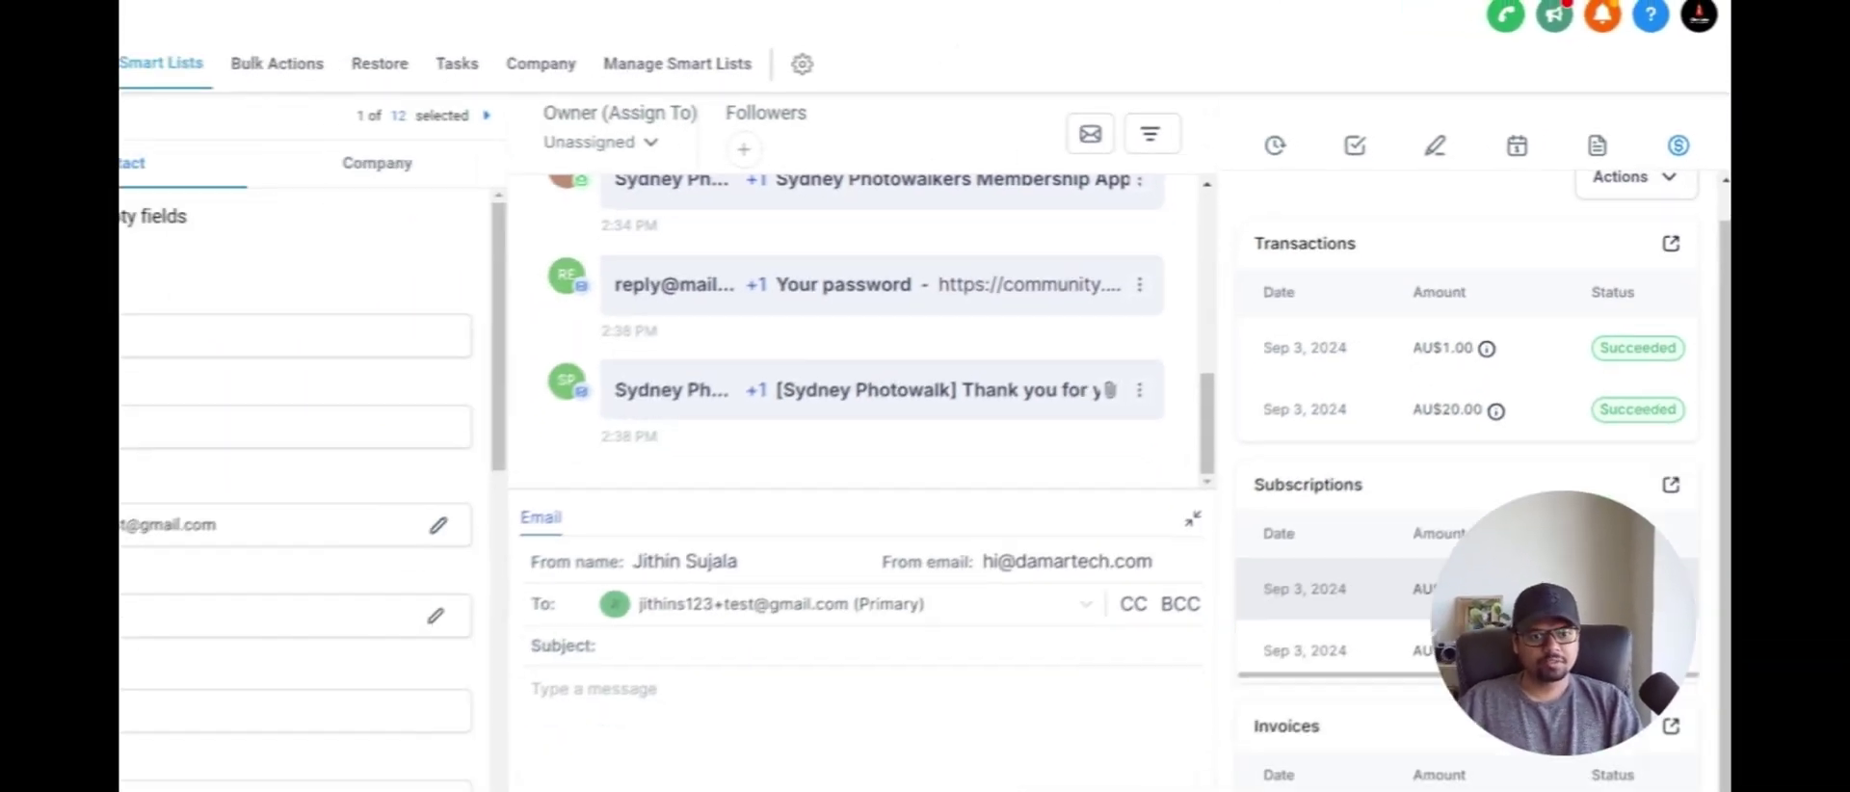